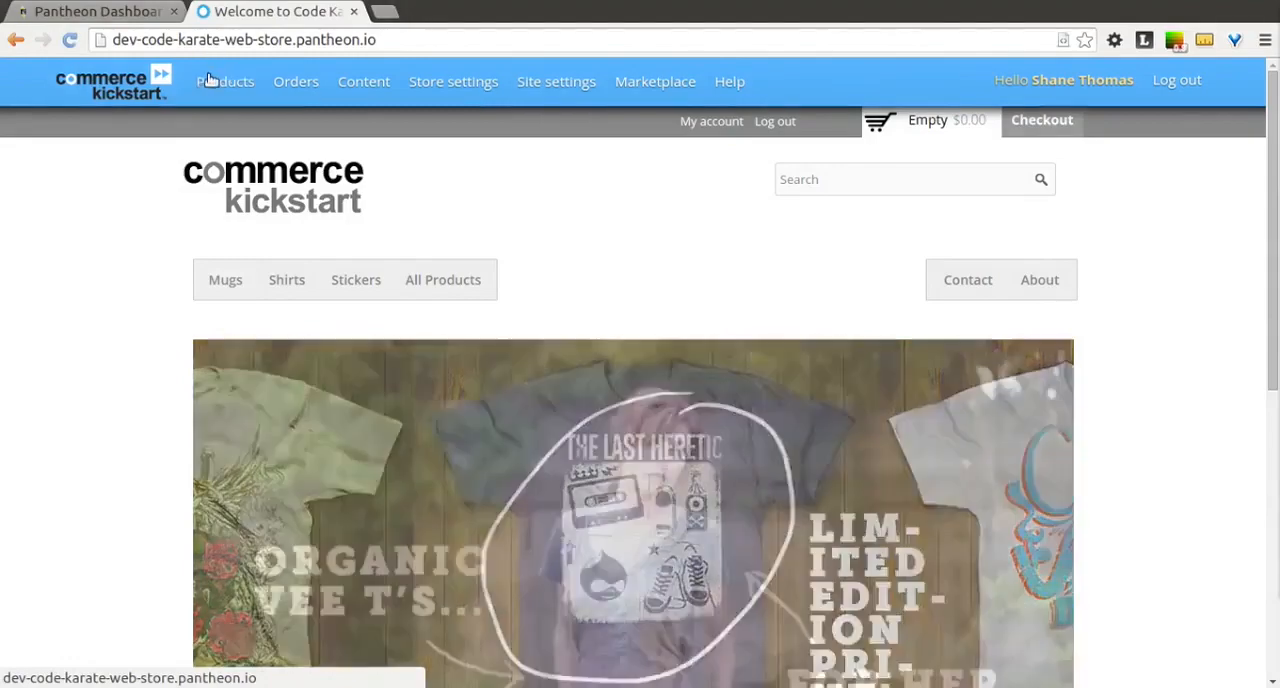
# Step: Open the display settings of the Product variation type and examine how its Images field is formatted
pyautogui.moveTo(197, 82)
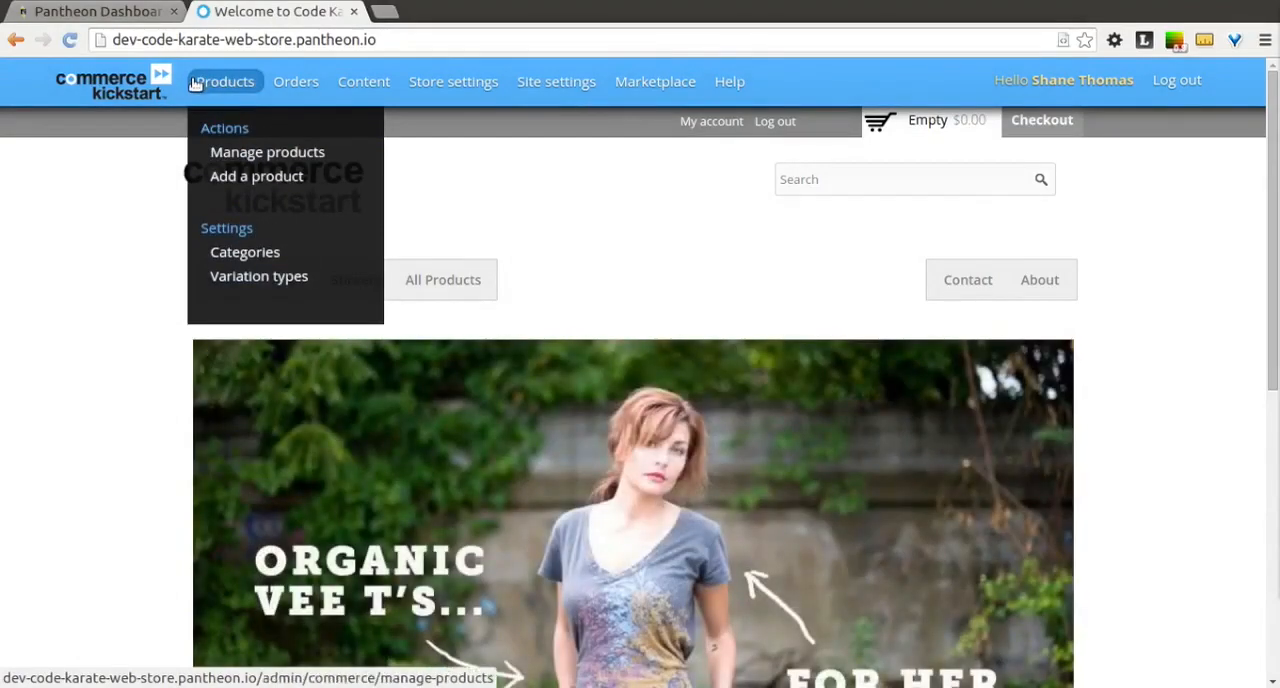
pyautogui.click(269, 279)
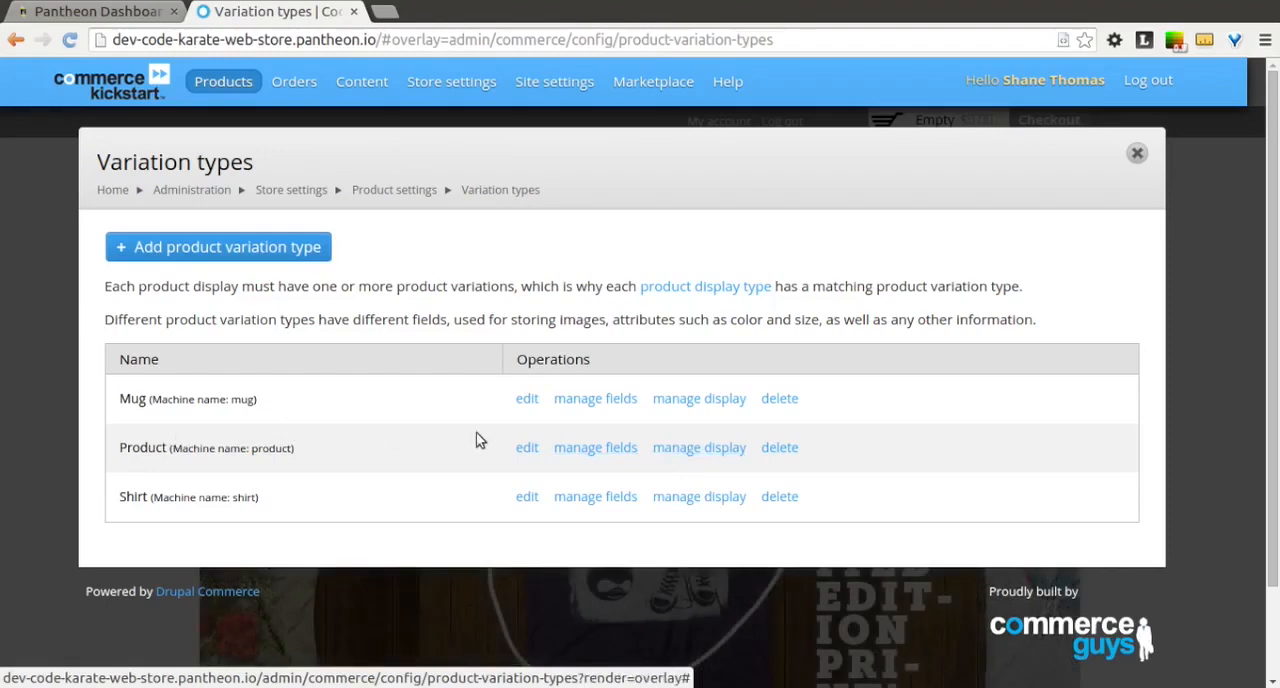
pyautogui.click(676, 451)
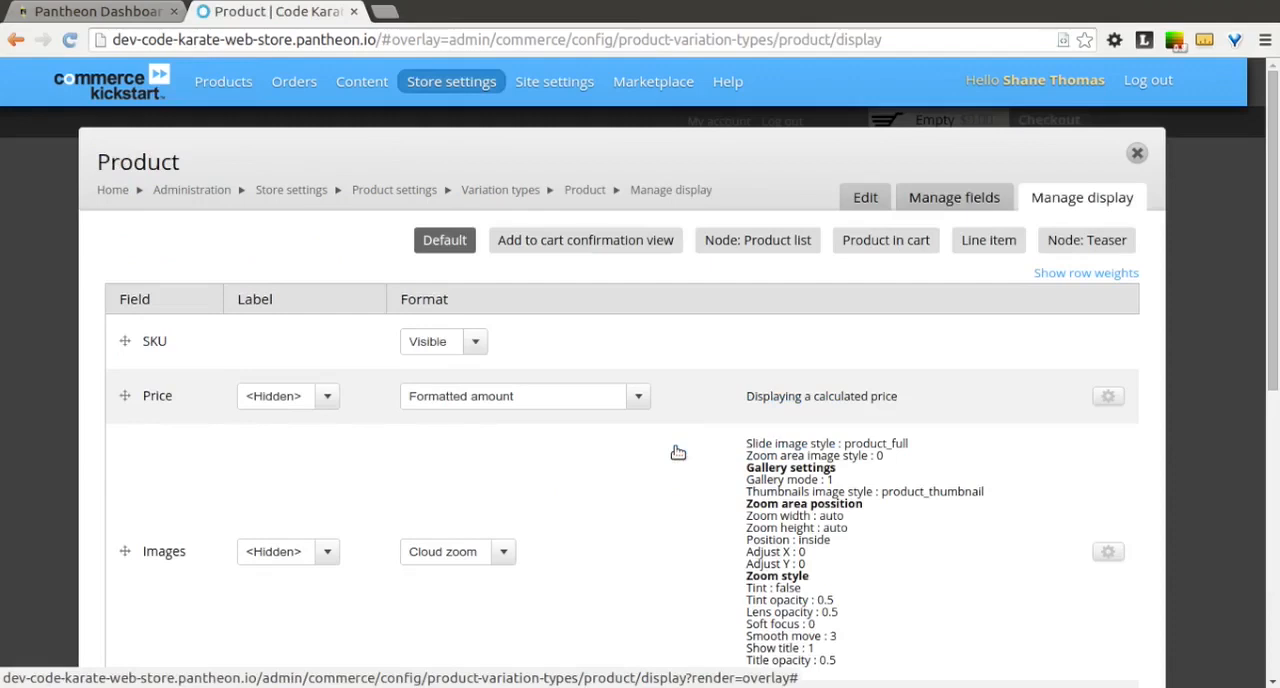
pyautogui.scroll(-3, 678, 453)
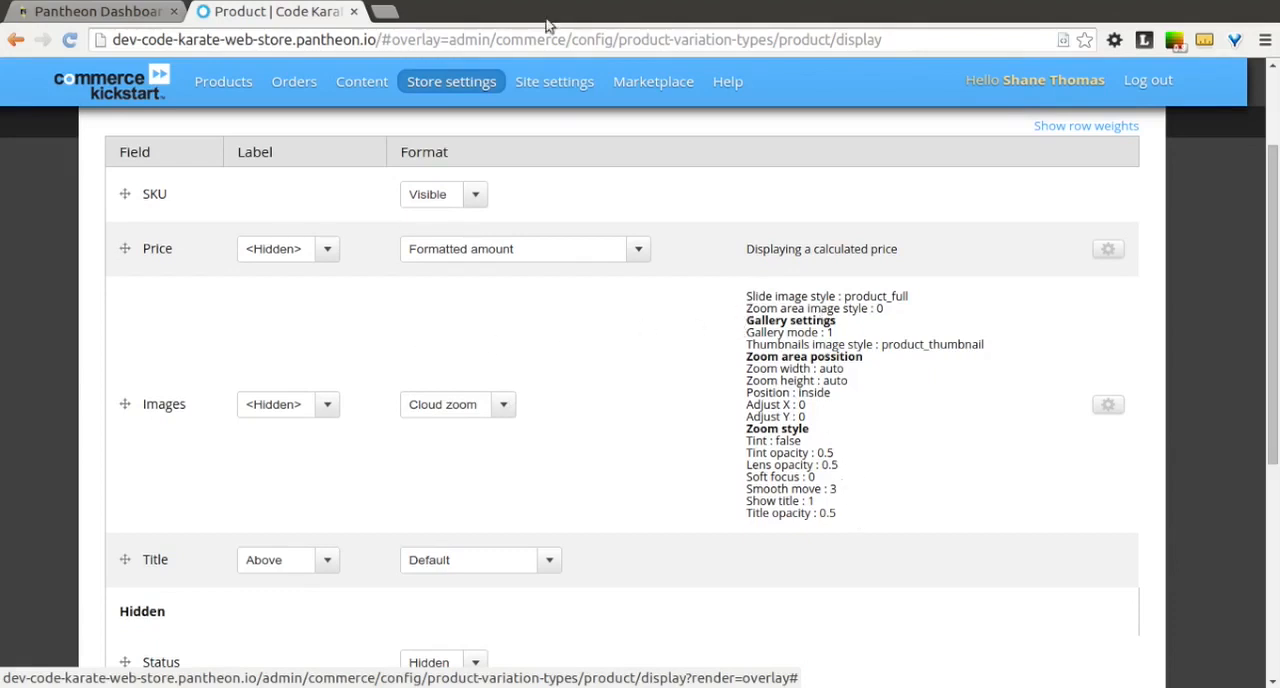
pyautogui.scroll(-4, 420, 375)
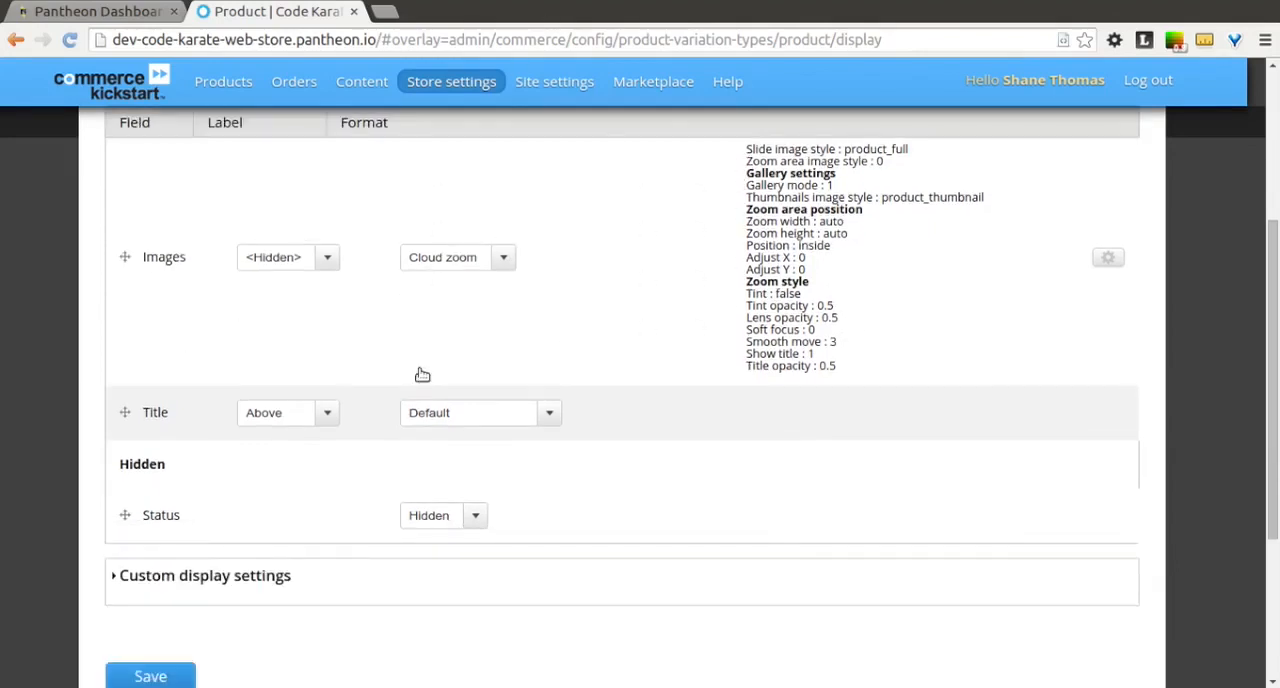
pyautogui.scroll(6, 420, 375)
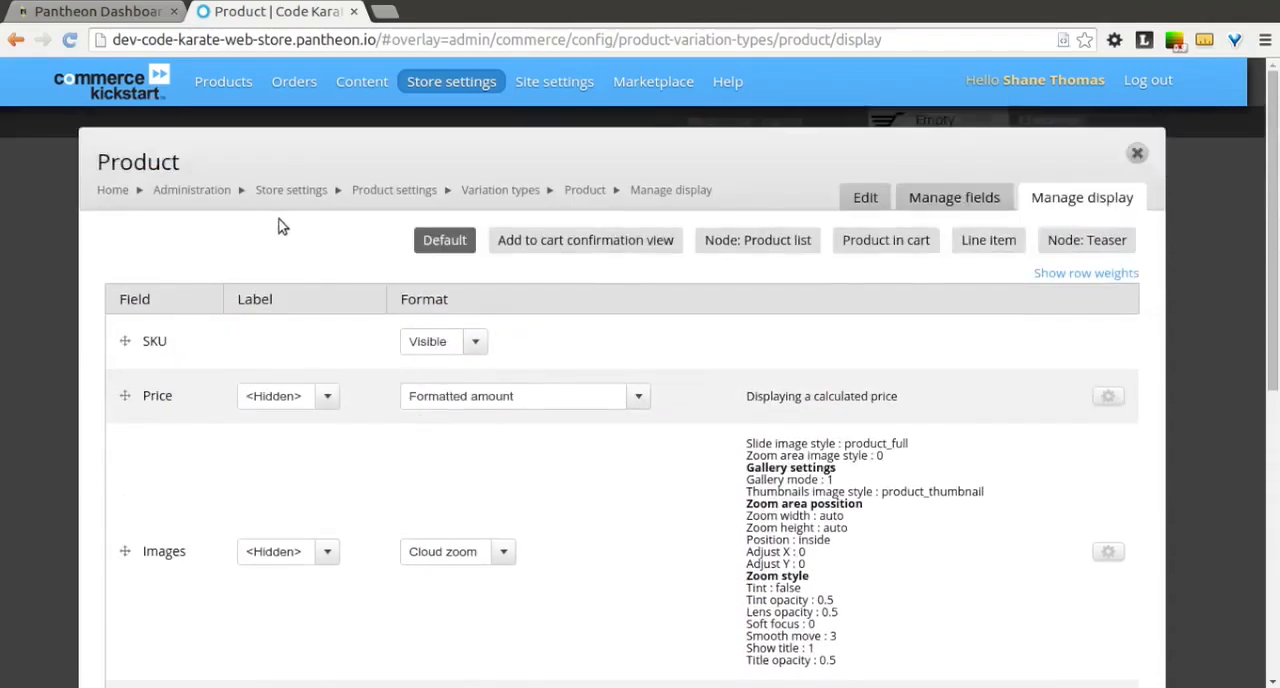
# Step: Open the Mug variation type's display settings and set the Images field format to Cloud zoom
pyautogui.click(476, 192)
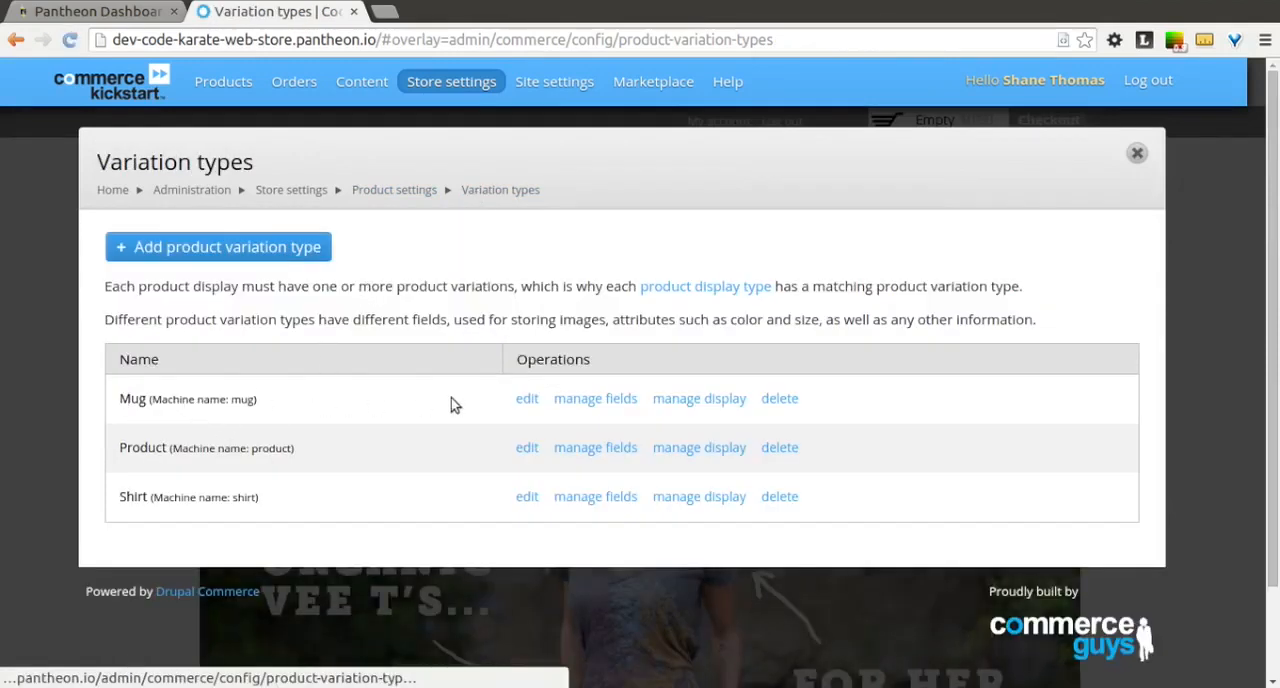
pyautogui.click(688, 403)
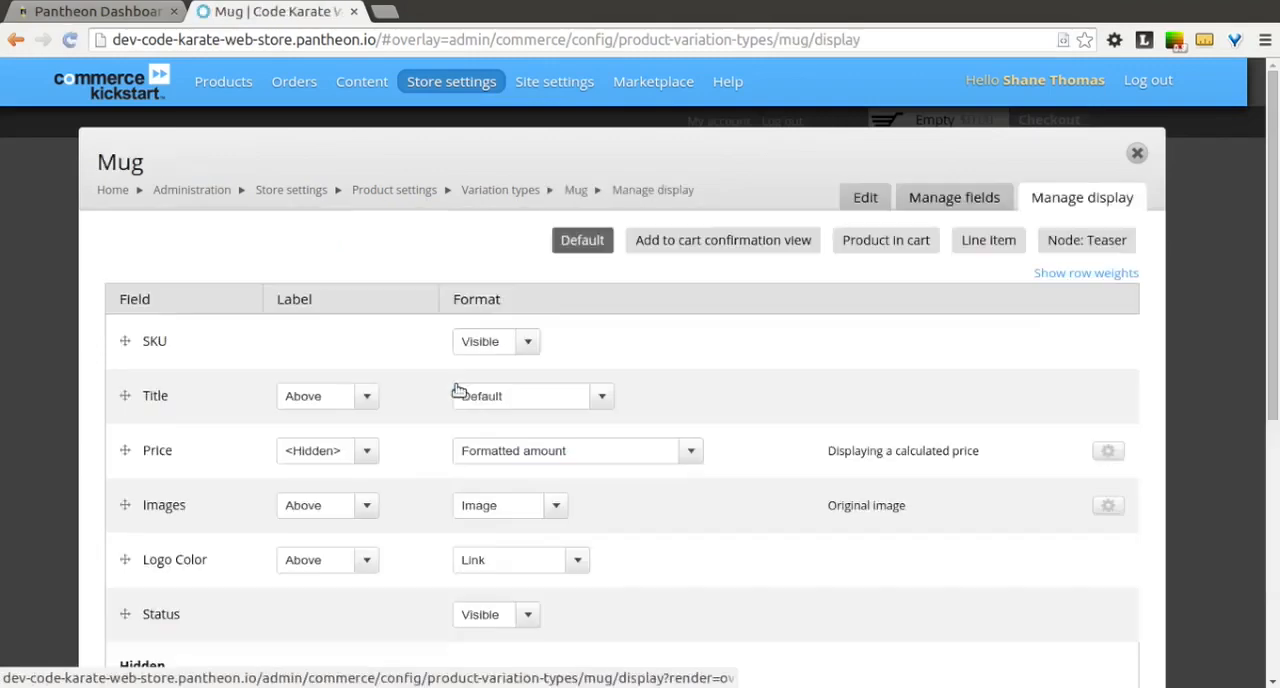
pyautogui.scroll(-4, 445, 388)
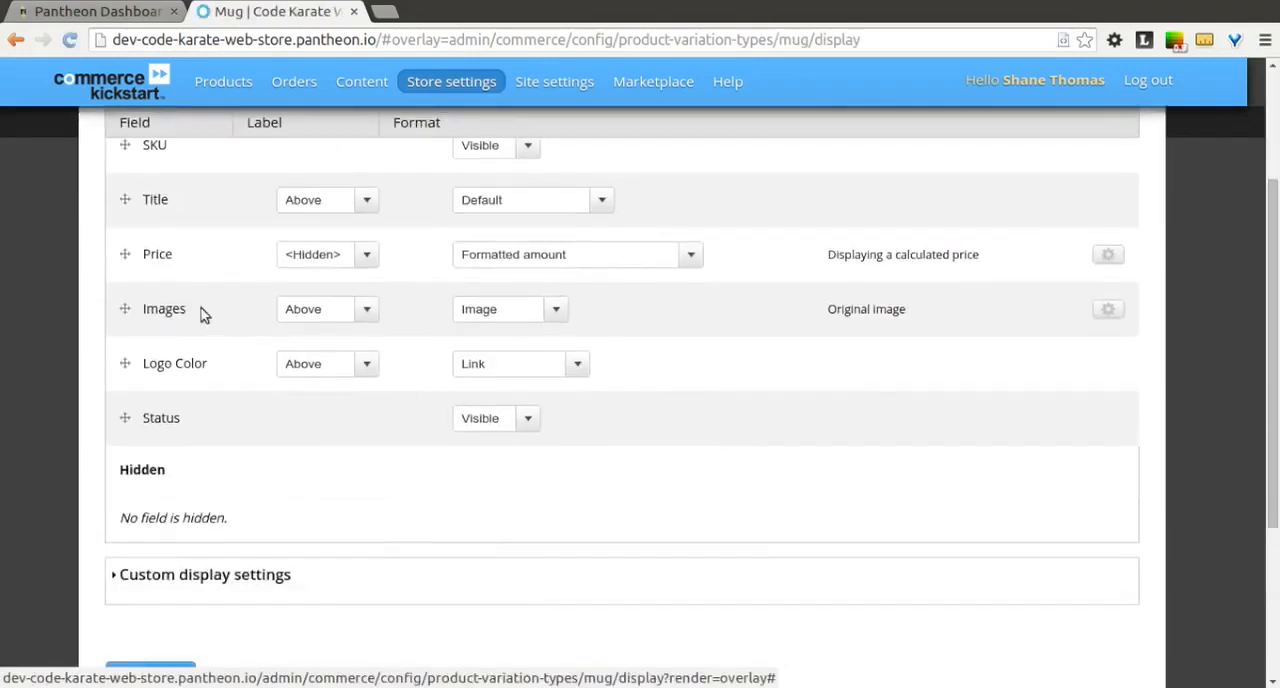
pyautogui.click(557, 316)
pyautogui.click(524, 333)
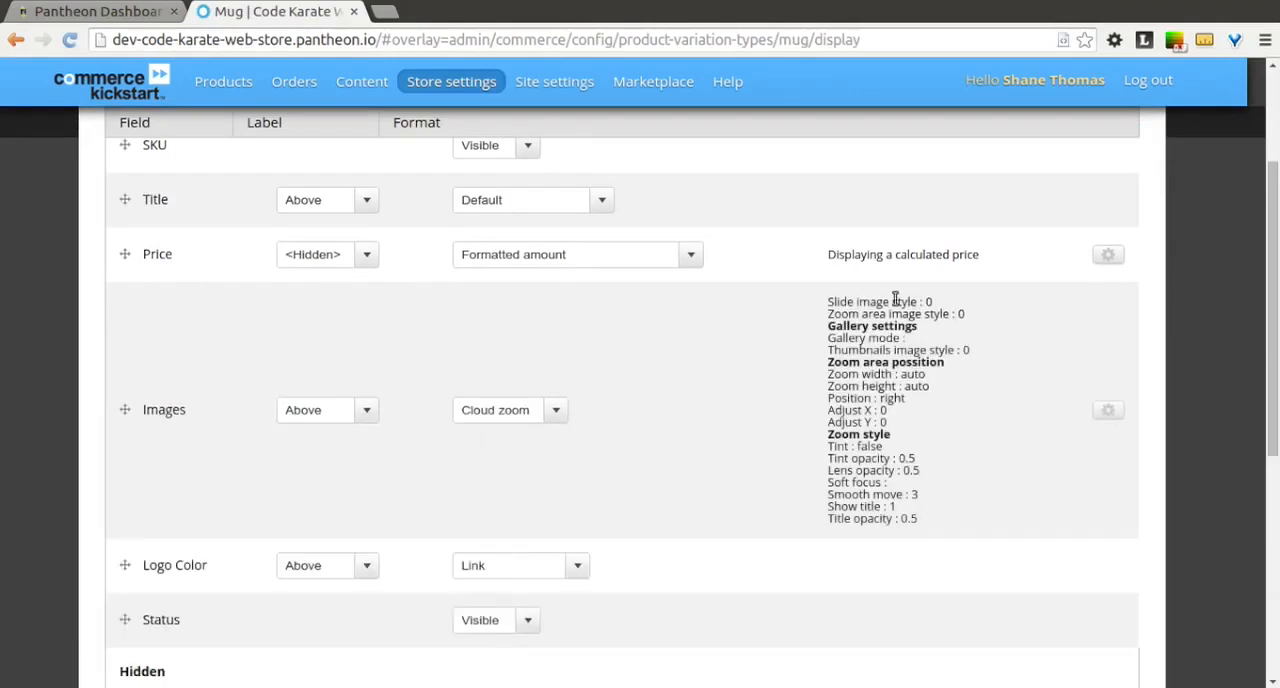
# Step: In the Images field's Cloud zoom format settings, set the slide image style to product_full
pyautogui.click(1108, 413)
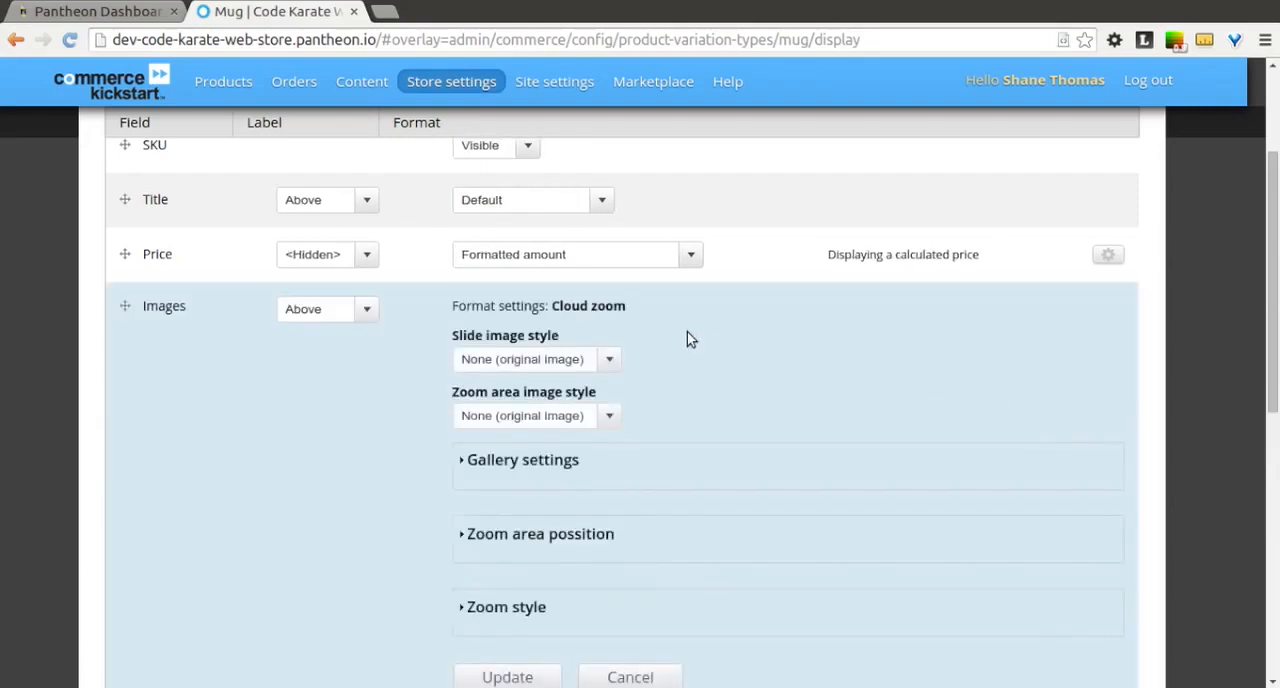
pyautogui.click(536, 362)
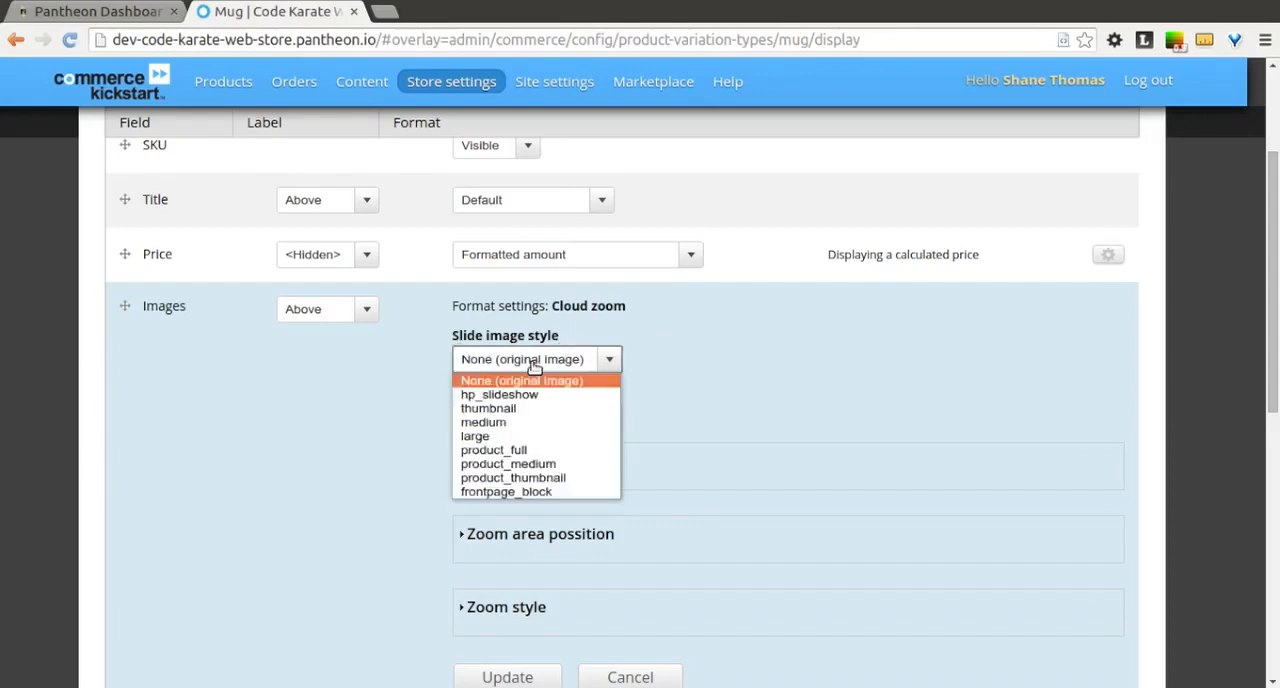
pyautogui.click(535, 452)
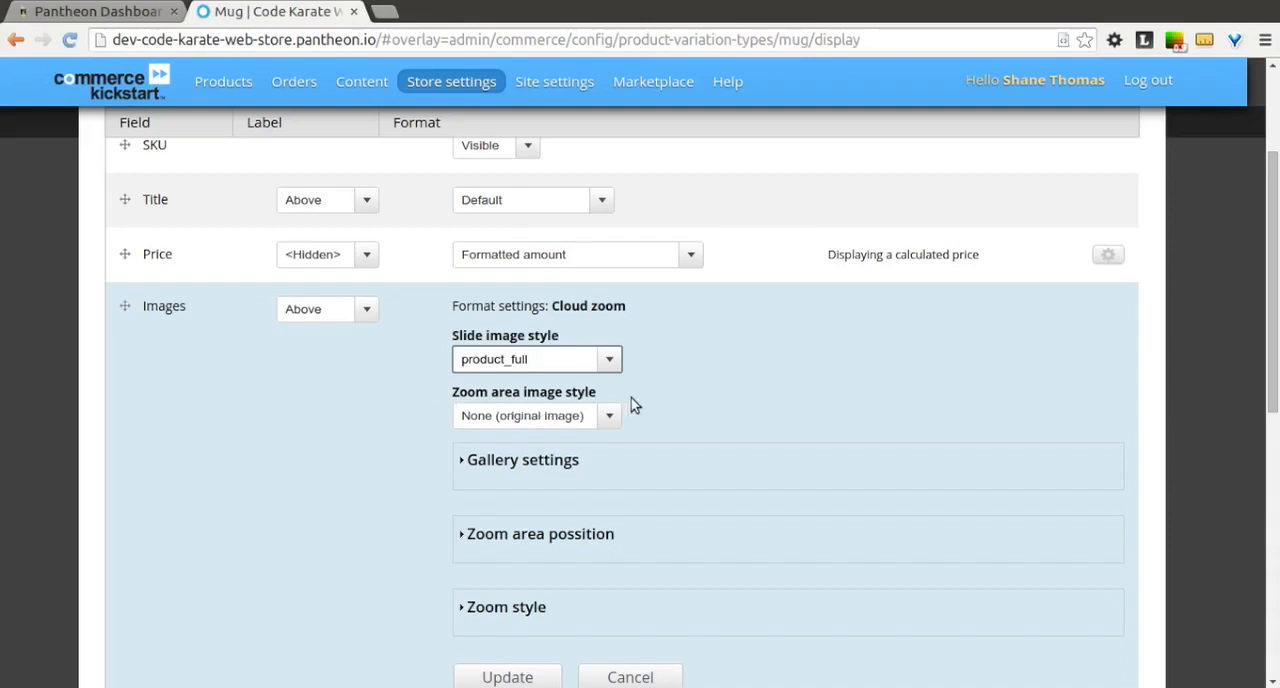
# Step: Enable gallery mode for the Cloud zoom format and set its thumbnails image style to product_thumbnail
pyautogui.scroll(-1, 662, 398)
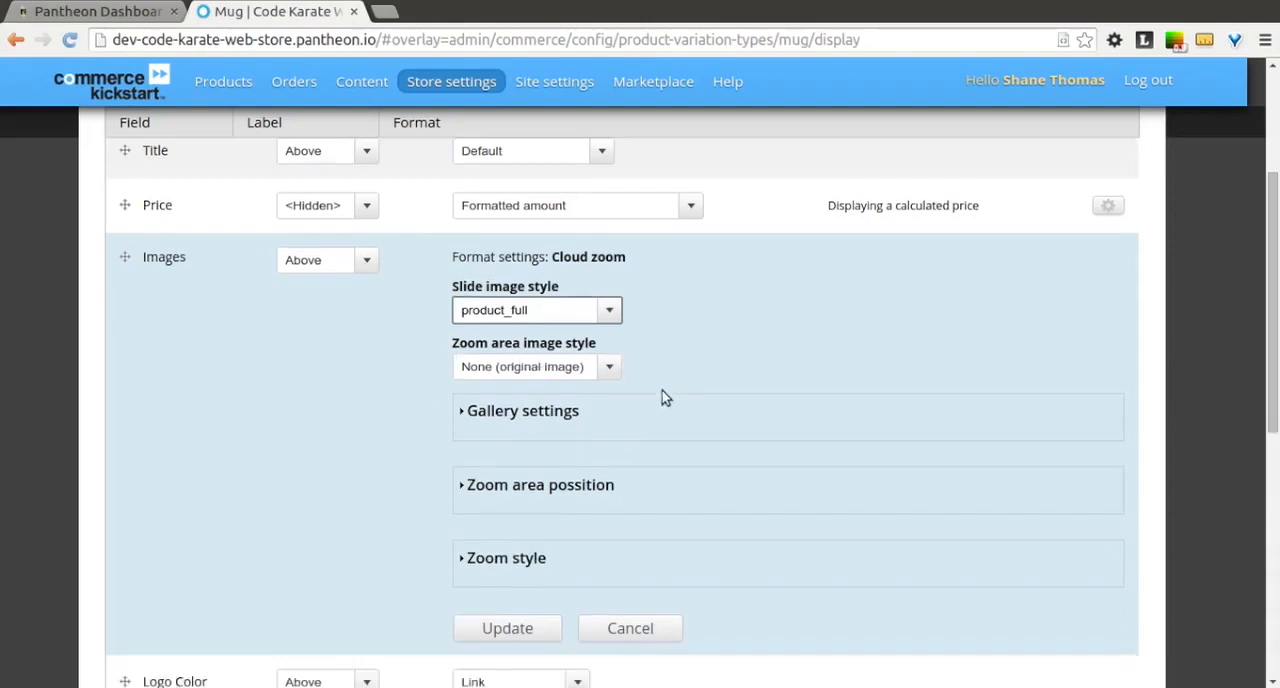
pyautogui.scroll(-1, 662, 398)
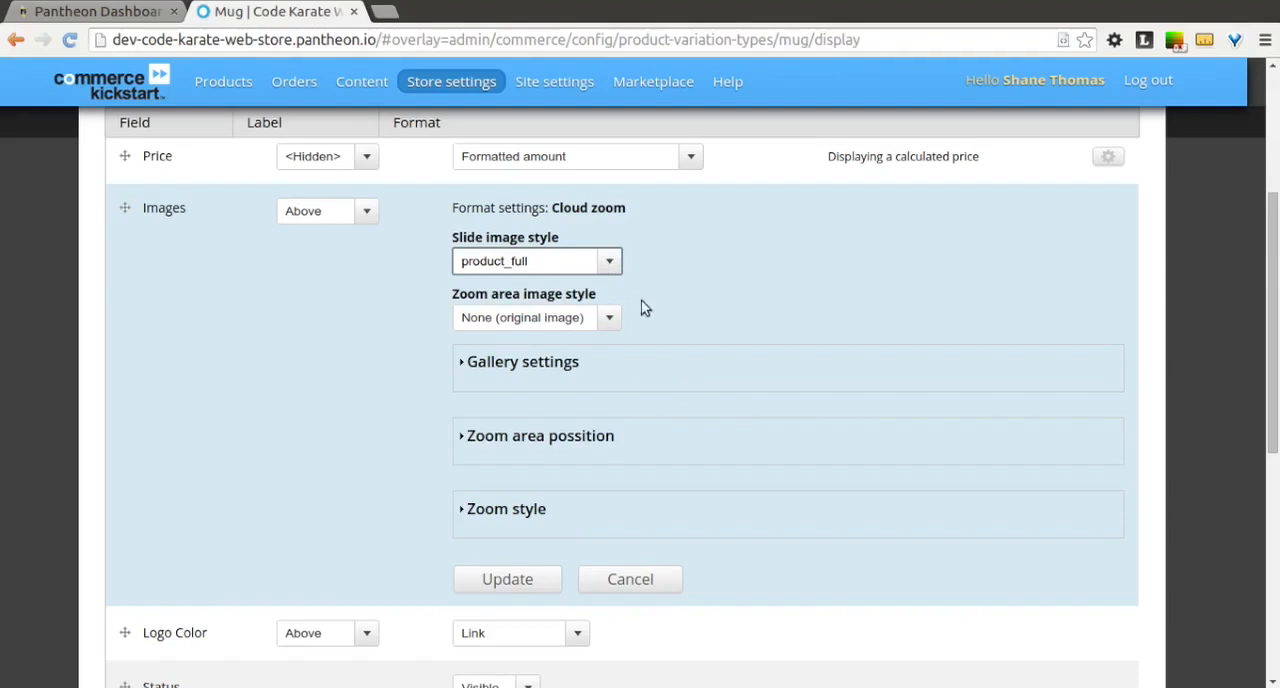
pyautogui.click(563, 357)
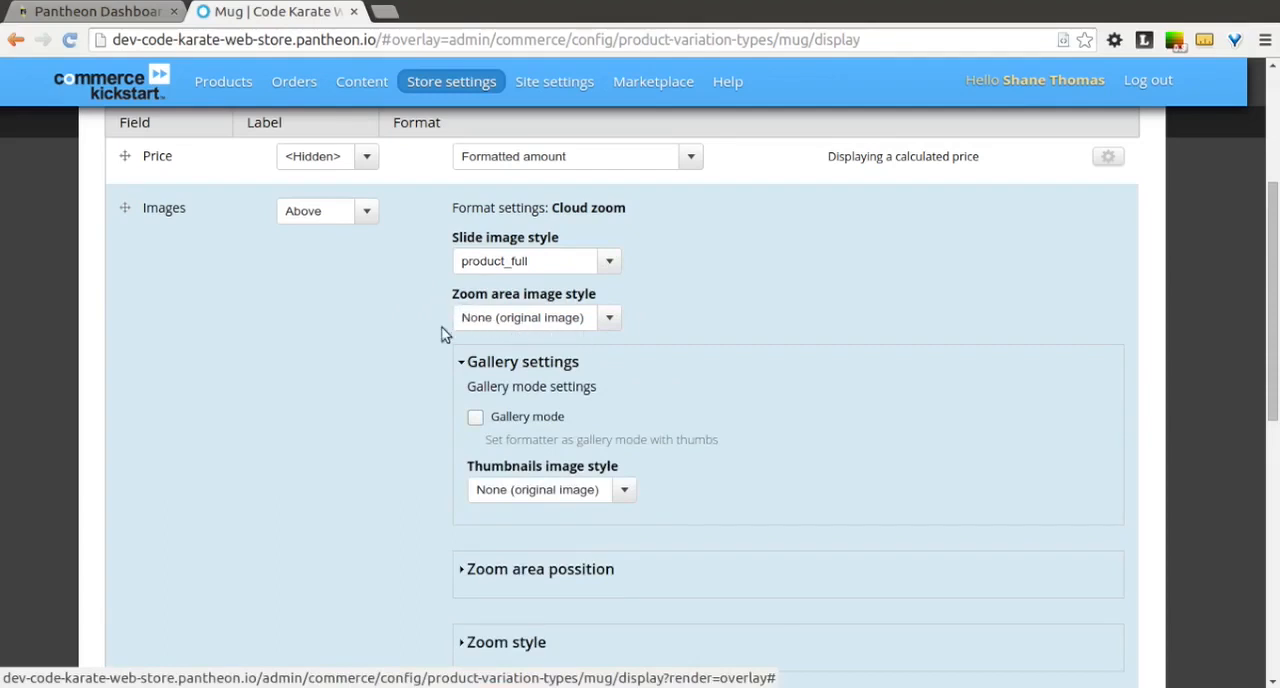
pyautogui.click(476, 418)
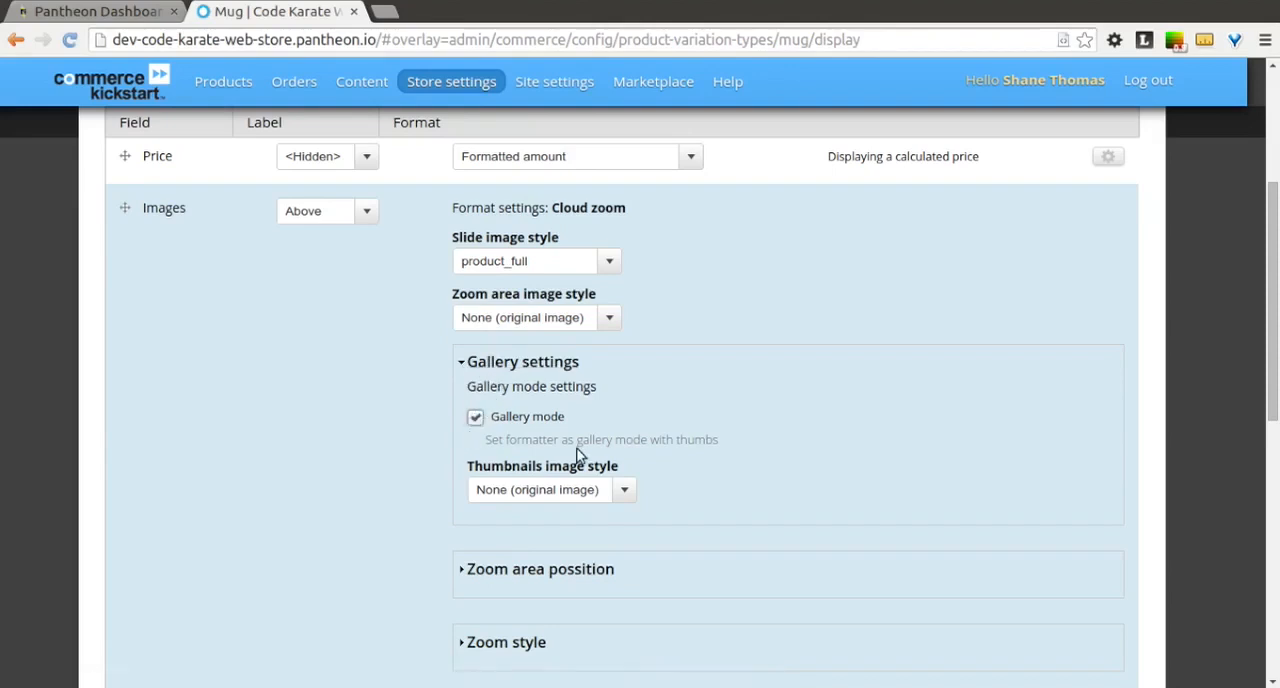
pyautogui.scroll(-3, 576, 481)
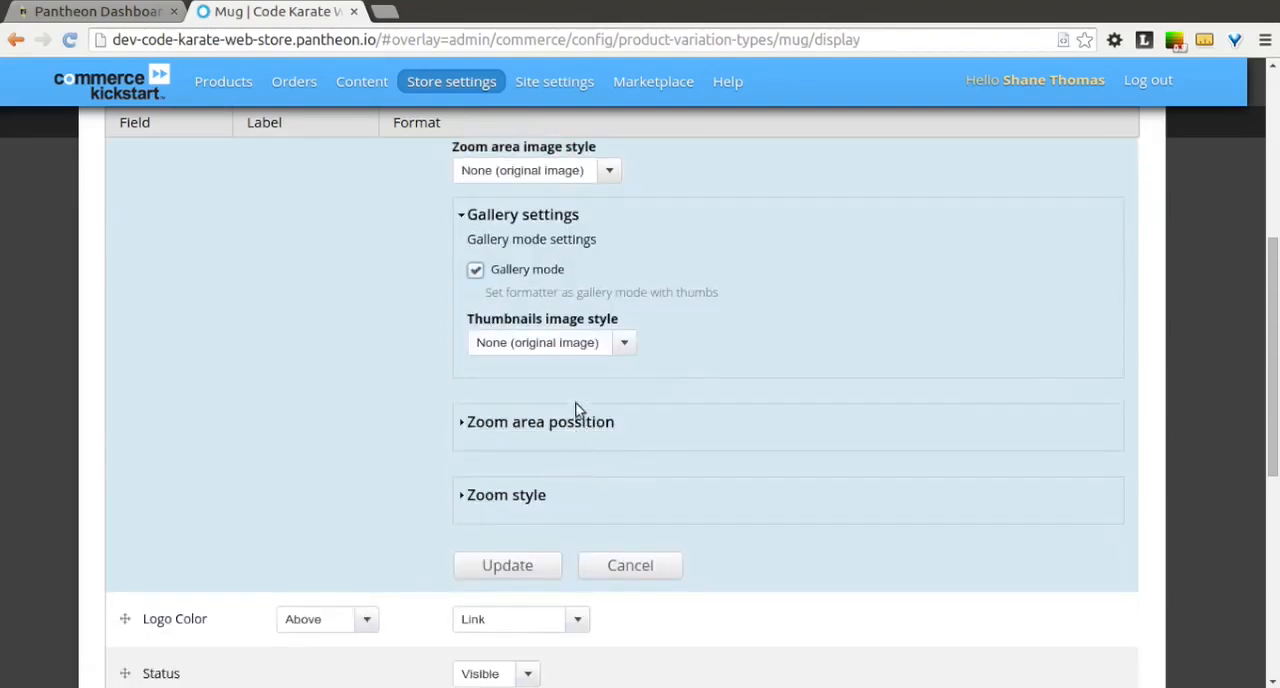
pyautogui.click(619, 346)
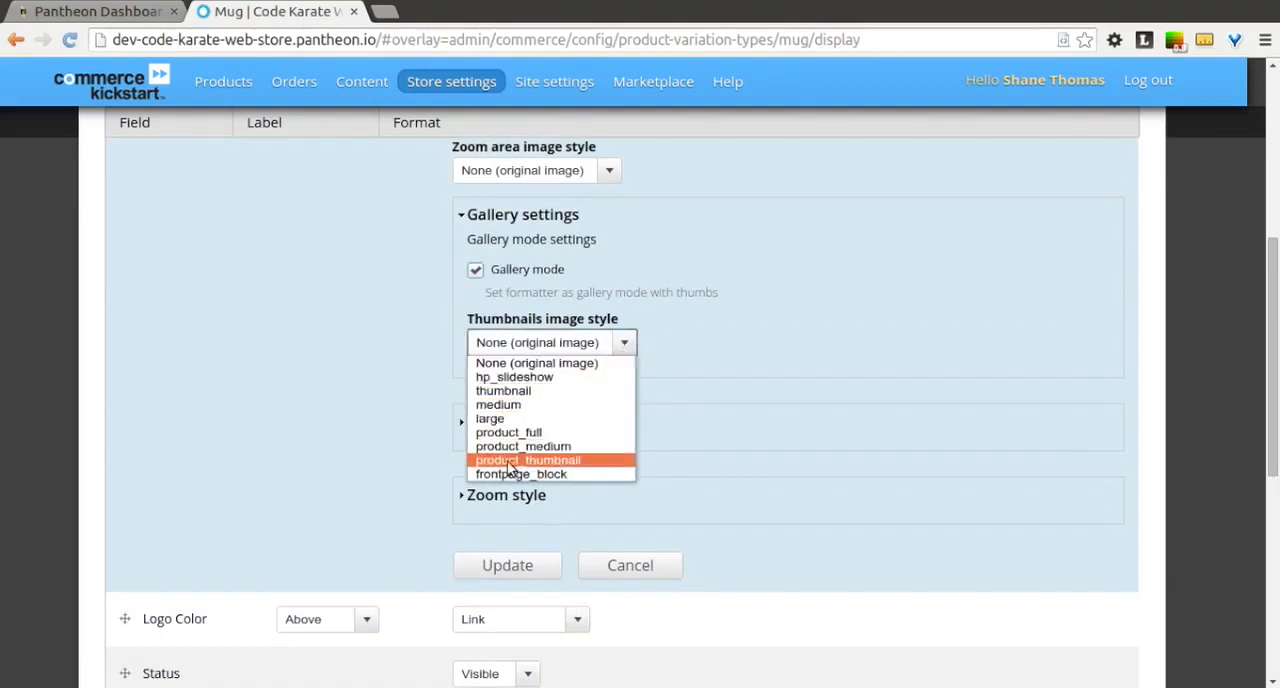
pyautogui.click(588, 461)
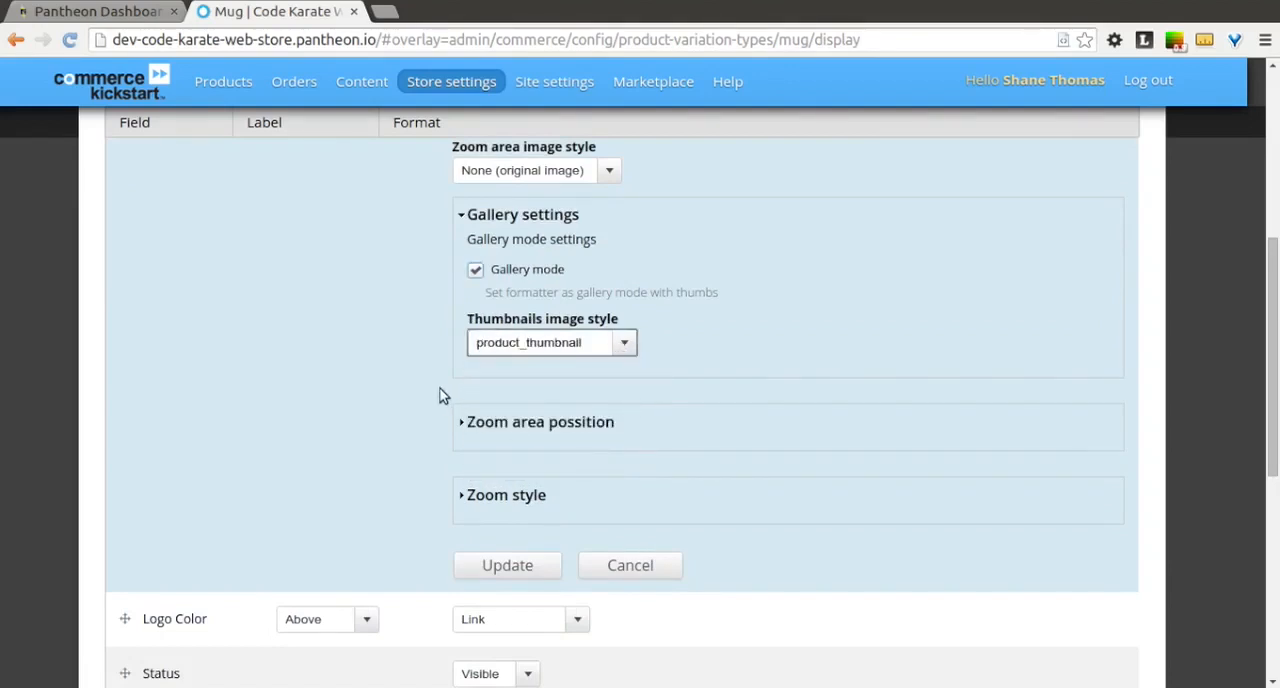
# Step: Set the position of the Cloud zoom area to inside
pyautogui.click(508, 422)
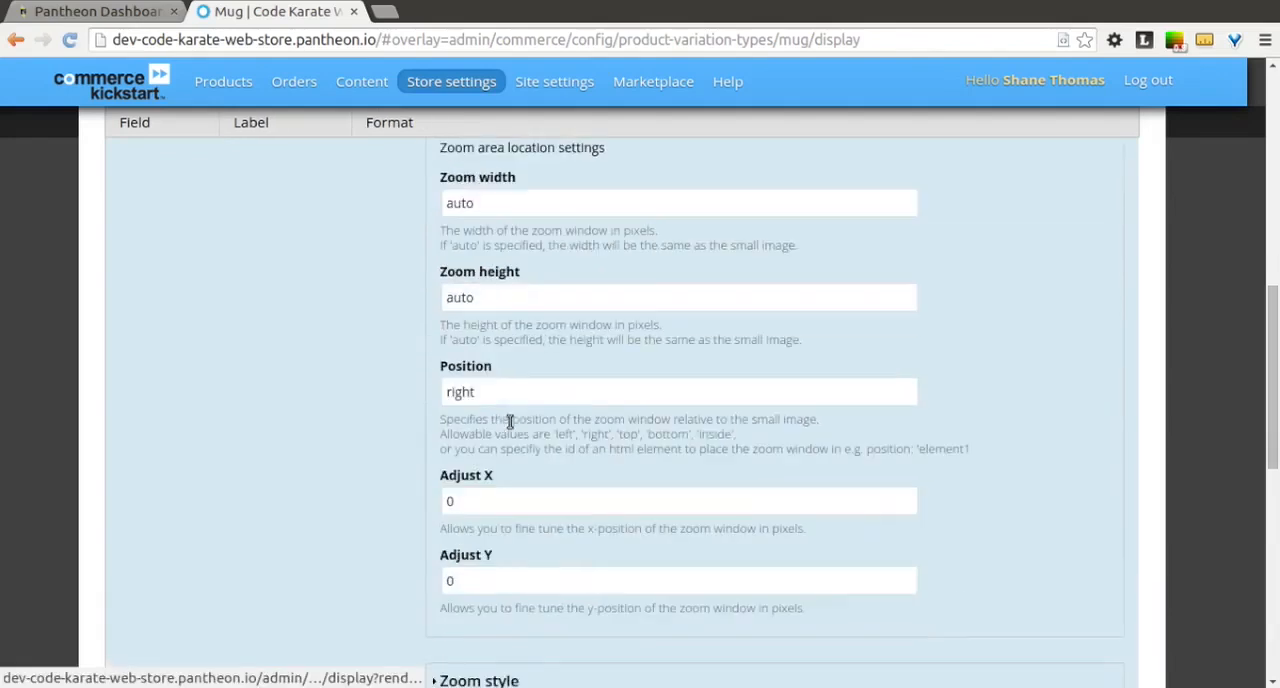
pyautogui.scroll(3, 385, 314)
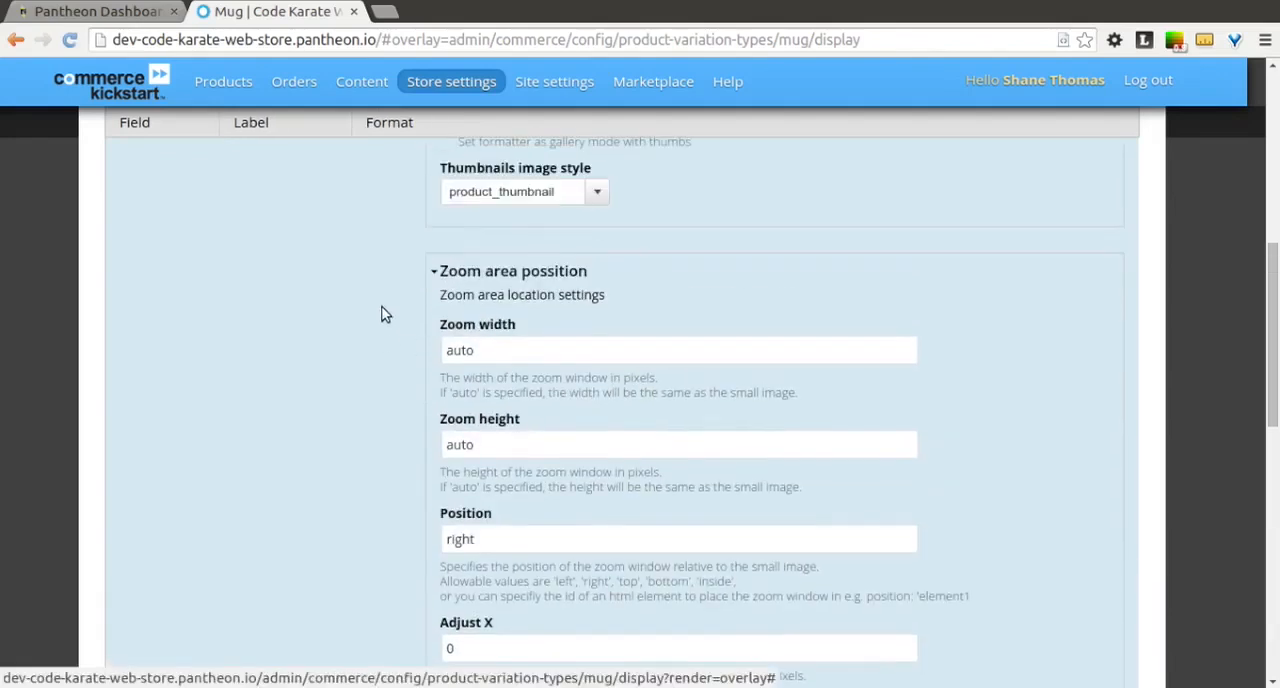
pyautogui.scroll(-2, 385, 314)
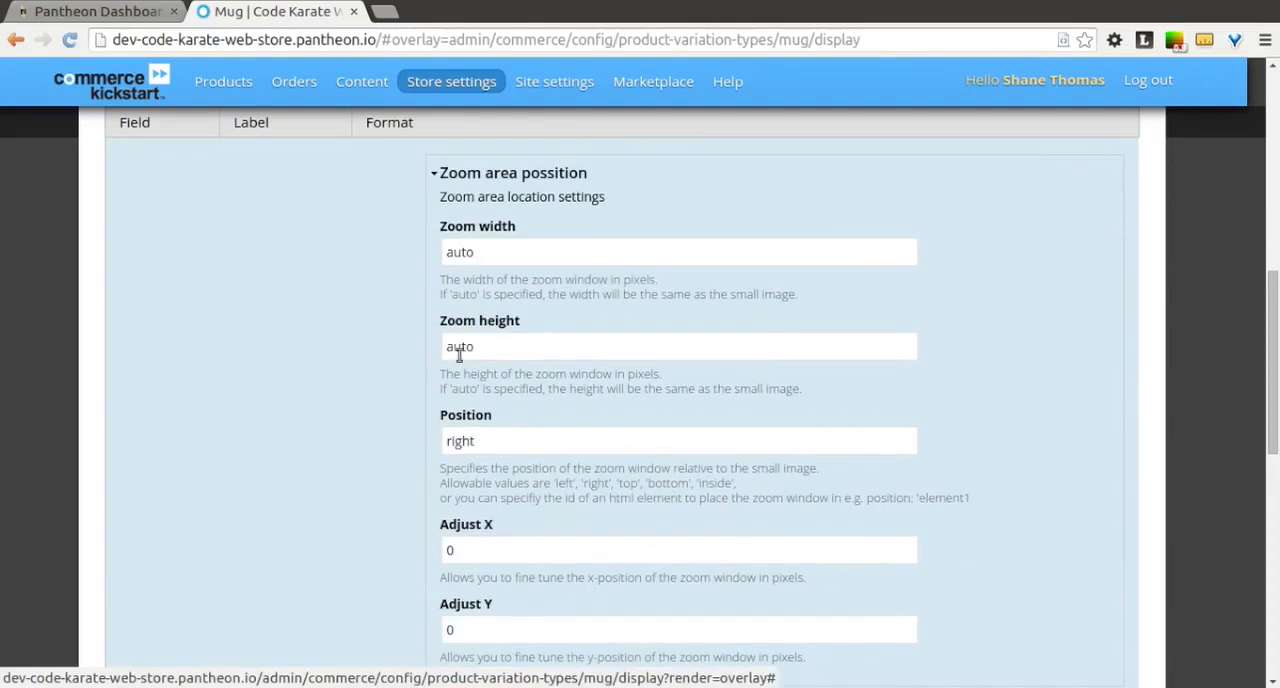
pyautogui.moveTo(494, 442); pyautogui.dragTo(400, 442)
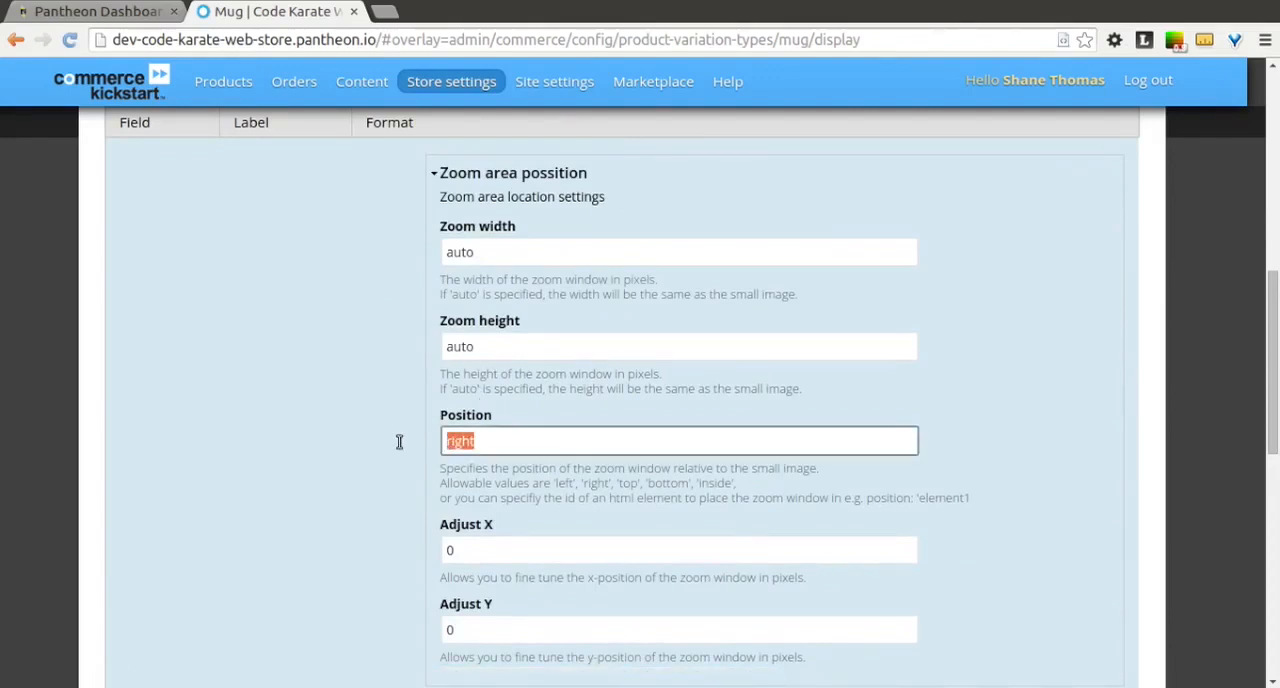
pyautogui.write('inside')
pyautogui.click(352, 528)
# Step: Review the zoom style options and apply the Cloud zoom format settings to the Mug's Images field
pyautogui.scroll(-3, 352, 528)
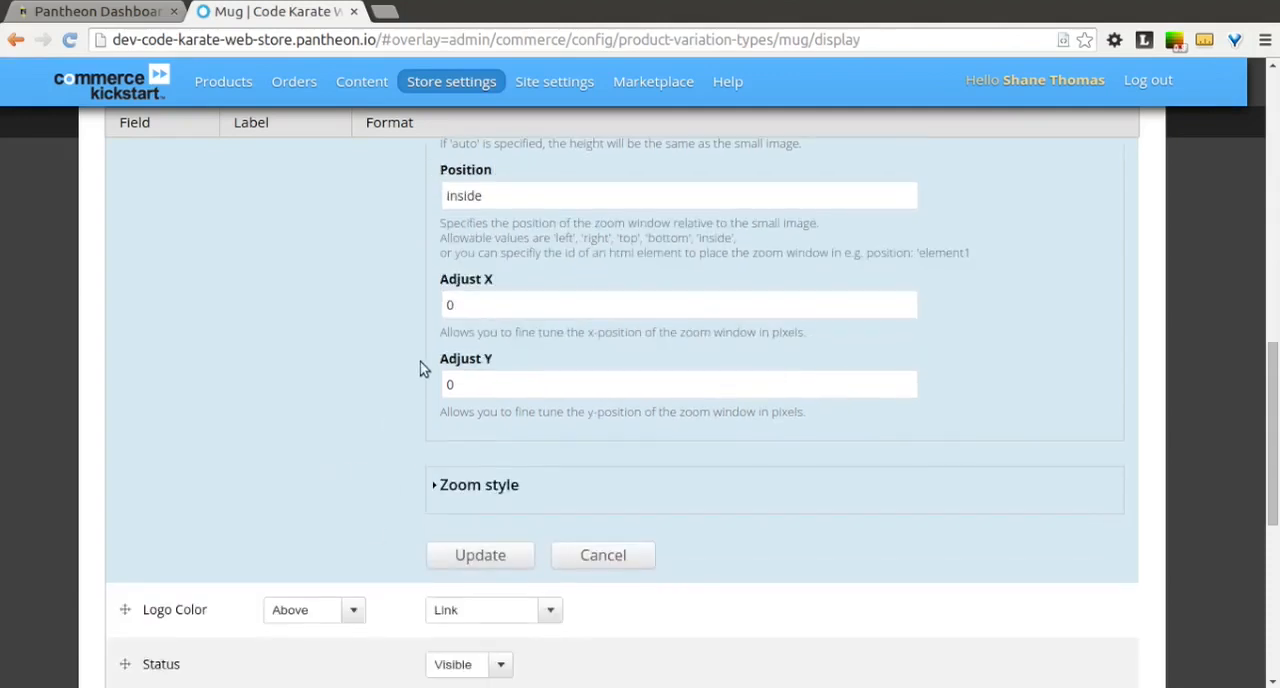
pyautogui.click(500, 488)
pyautogui.scroll(-4, 342, 360)
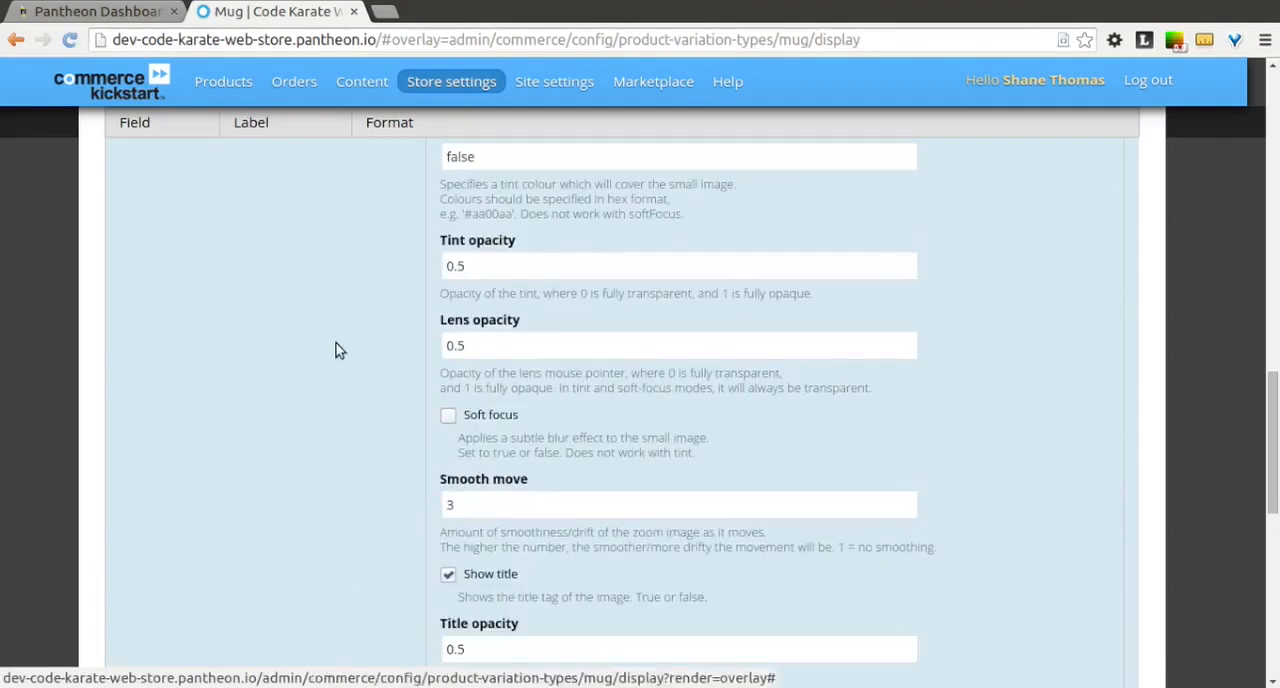
pyautogui.scroll(3, 335, 350)
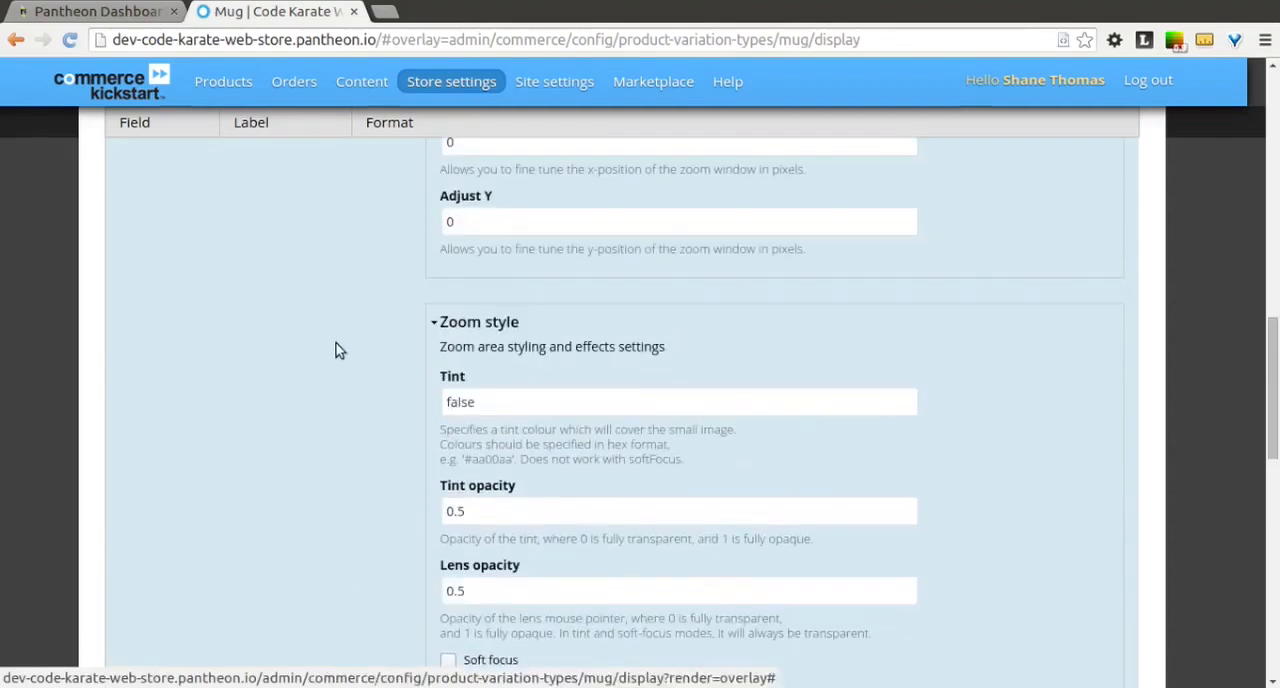
pyautogui.scroll(-2, 372, 389)
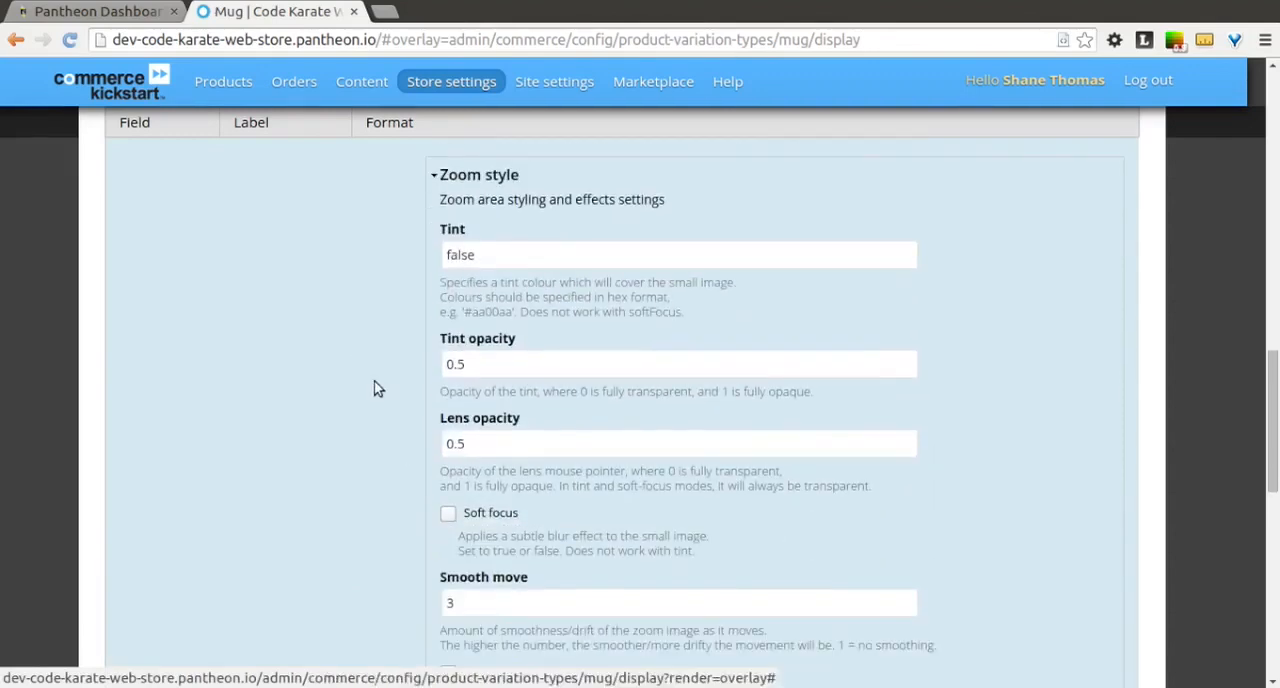
pyautogui.scroll(-4, 377, 389)
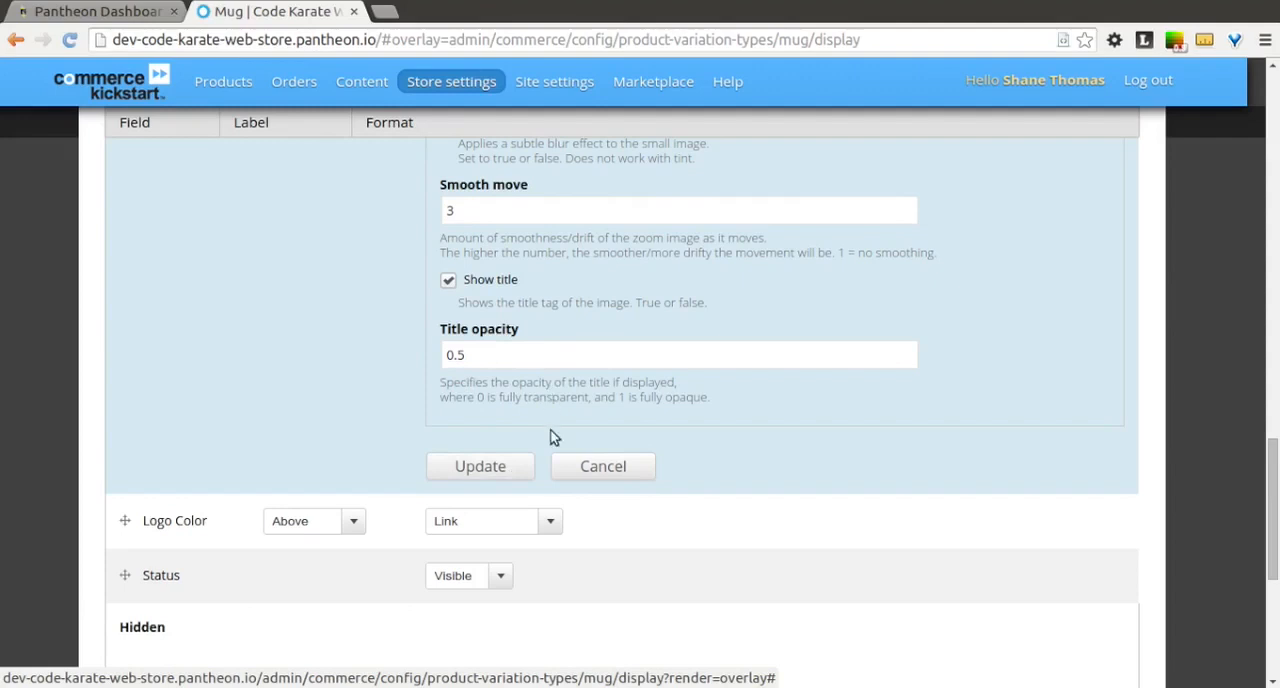
pyautogui.click(521, 467)
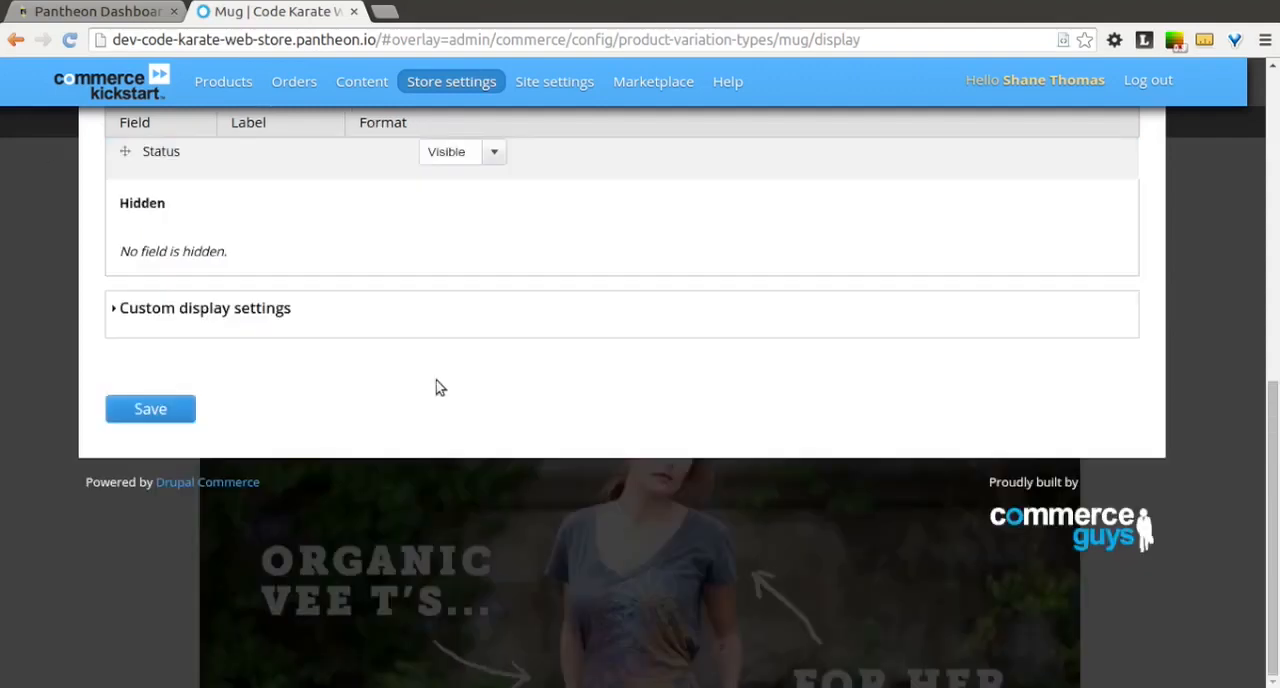
# Step: Check the Images format summary, save the Mug display settings and close the administration overlay
pyautogui.scroll(5, 436, 388)
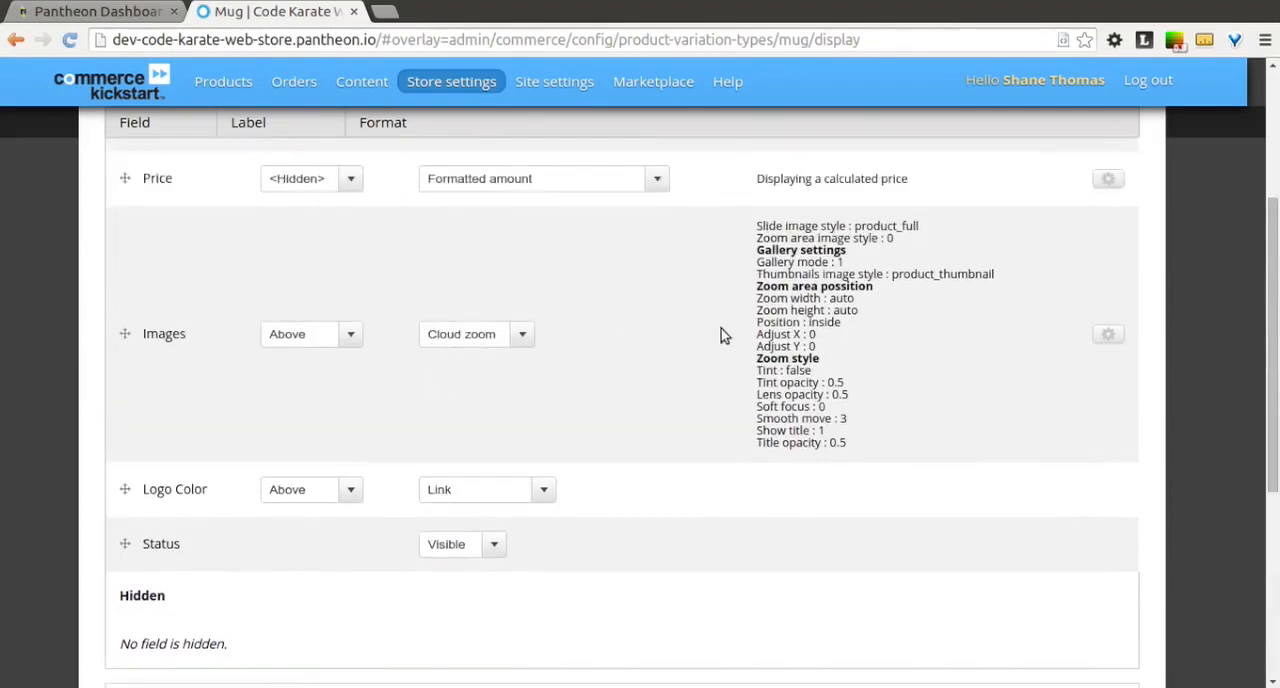
pyautogui.scroll(-2, 724, 335)
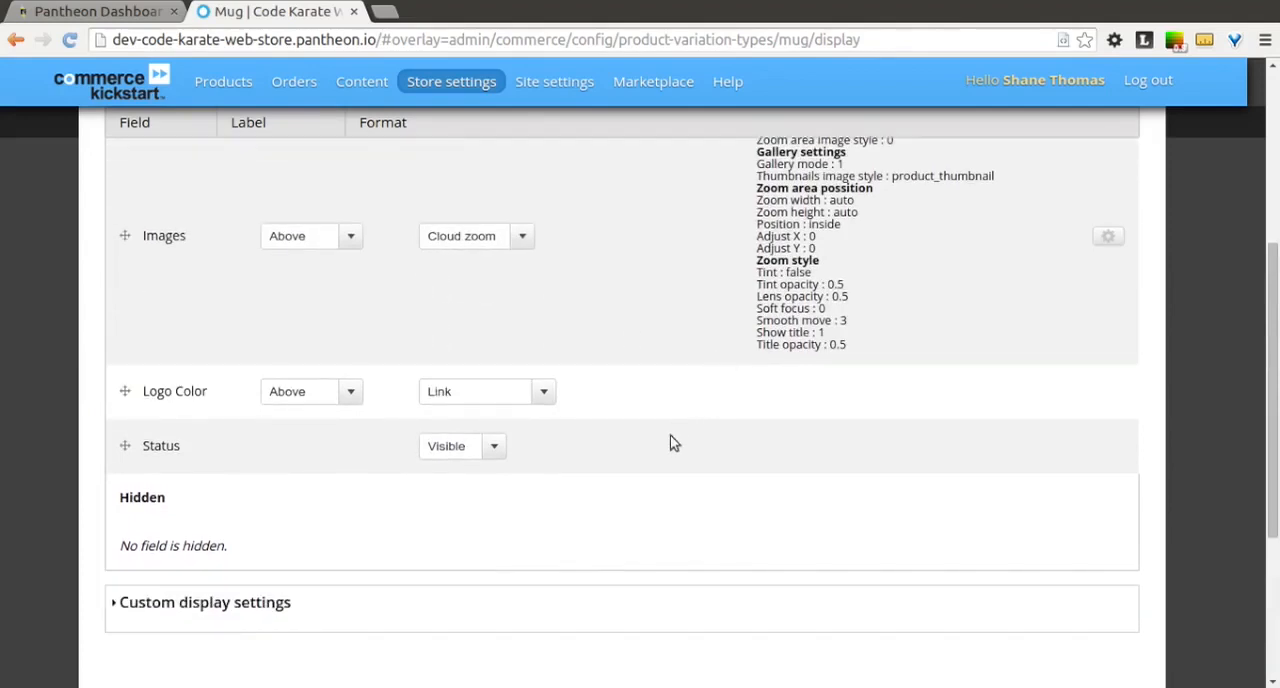
pyautogui.scroll(-4, 505, 548)
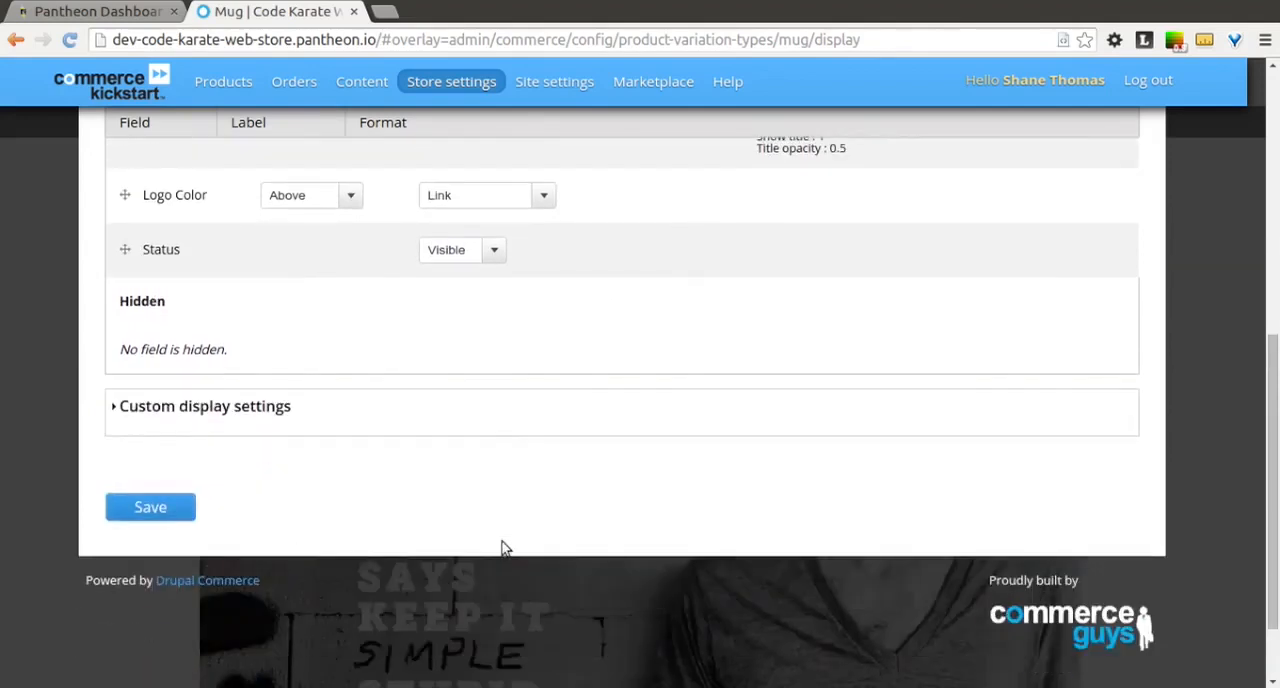
pyautogui.click(152, 507)
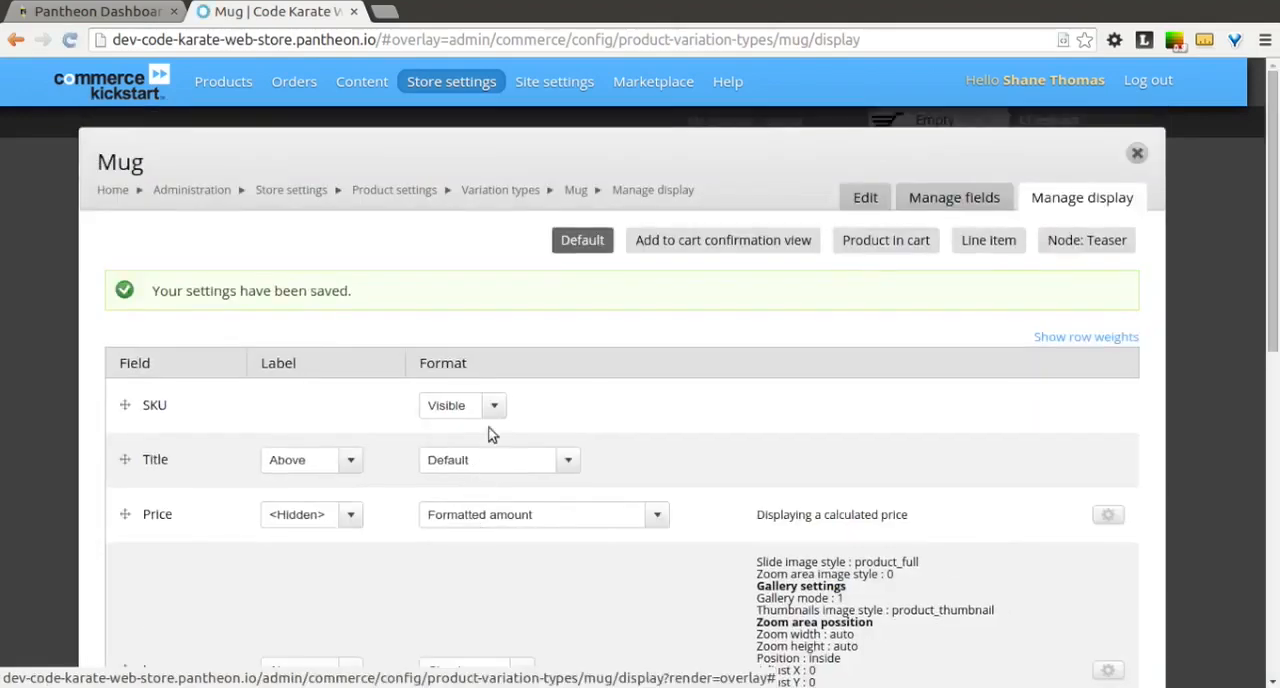
pyautogui.click(1137, 153)
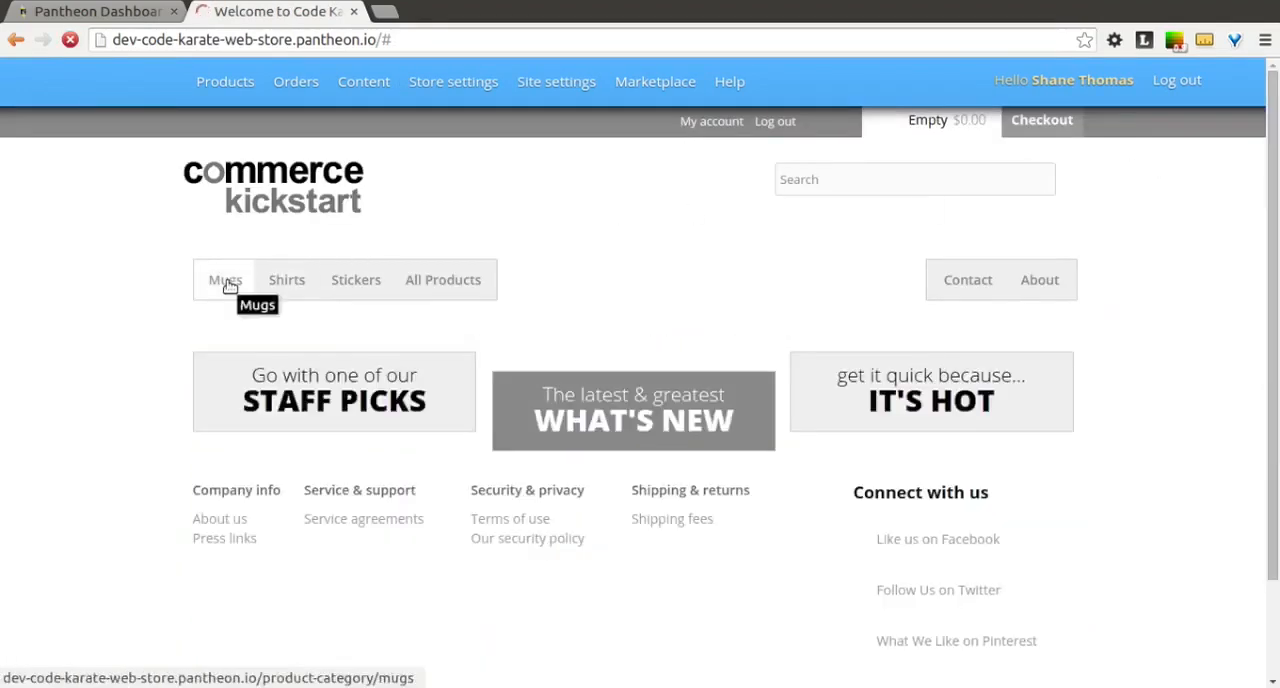
# Step: View the Mugs category listing and open the Code Karate Mug product page from it
pyautogui.click(230, 287)
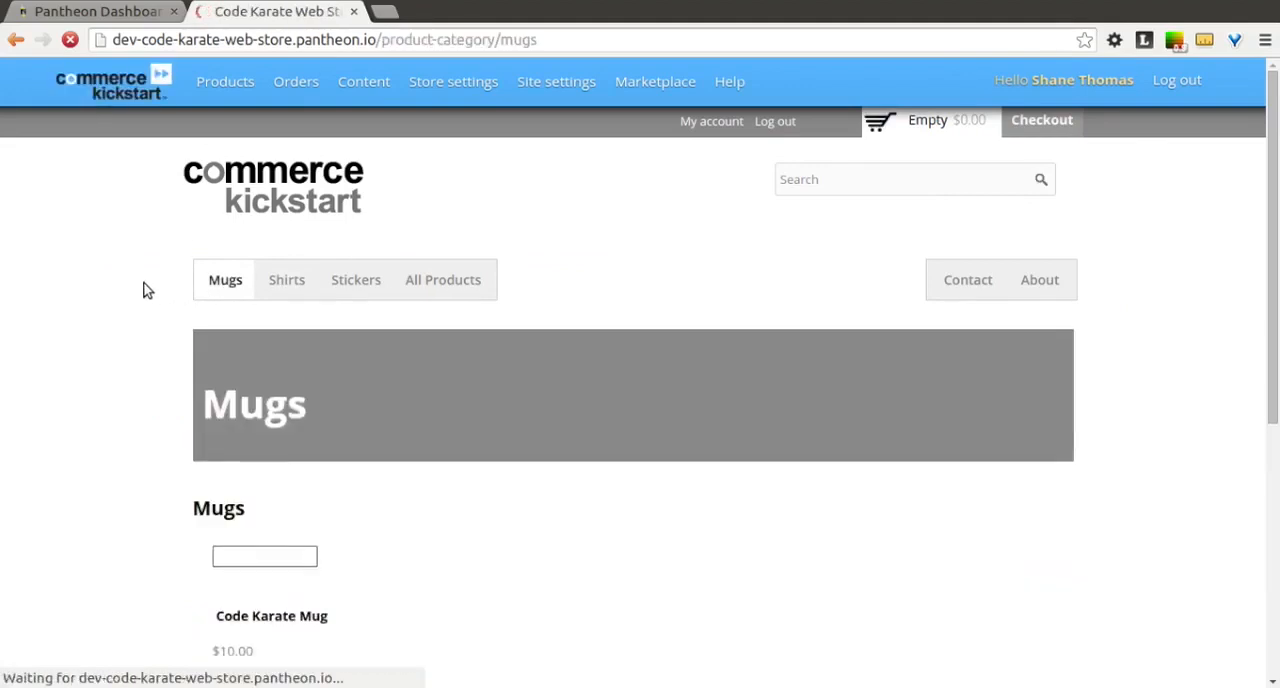
pyautogui.scroll(-4, 155, 313)
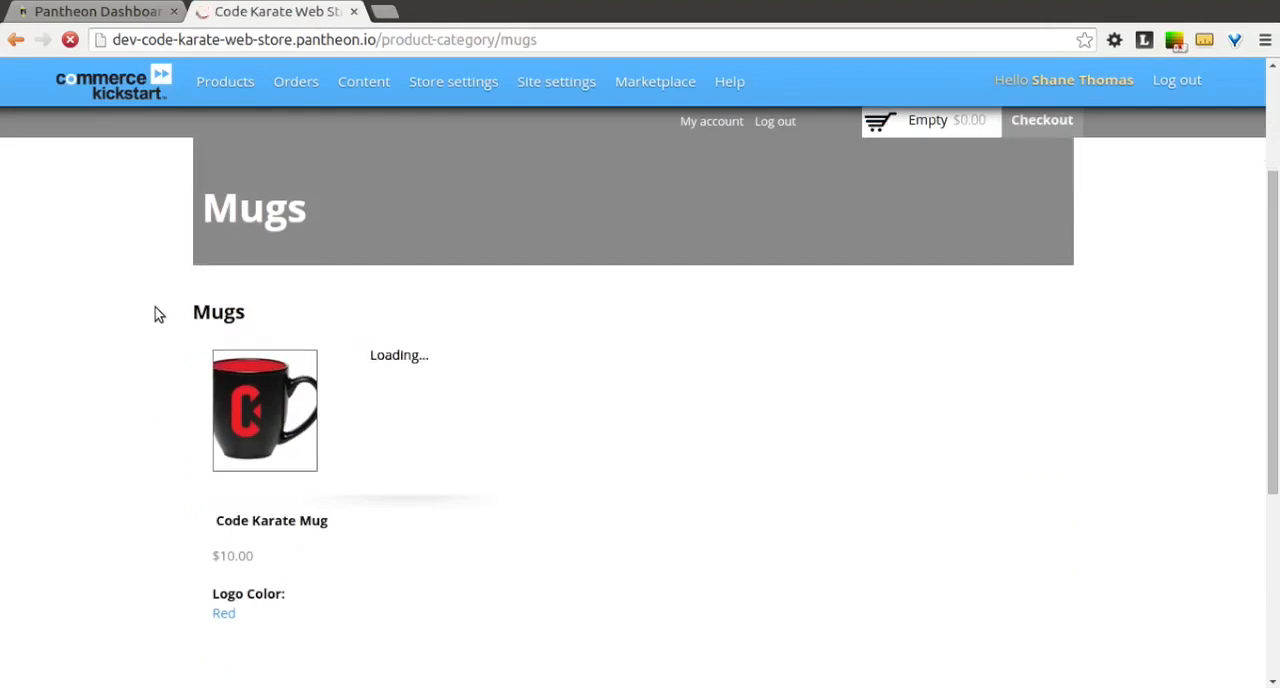
pyautogui.scroll(-10, 155, 313)
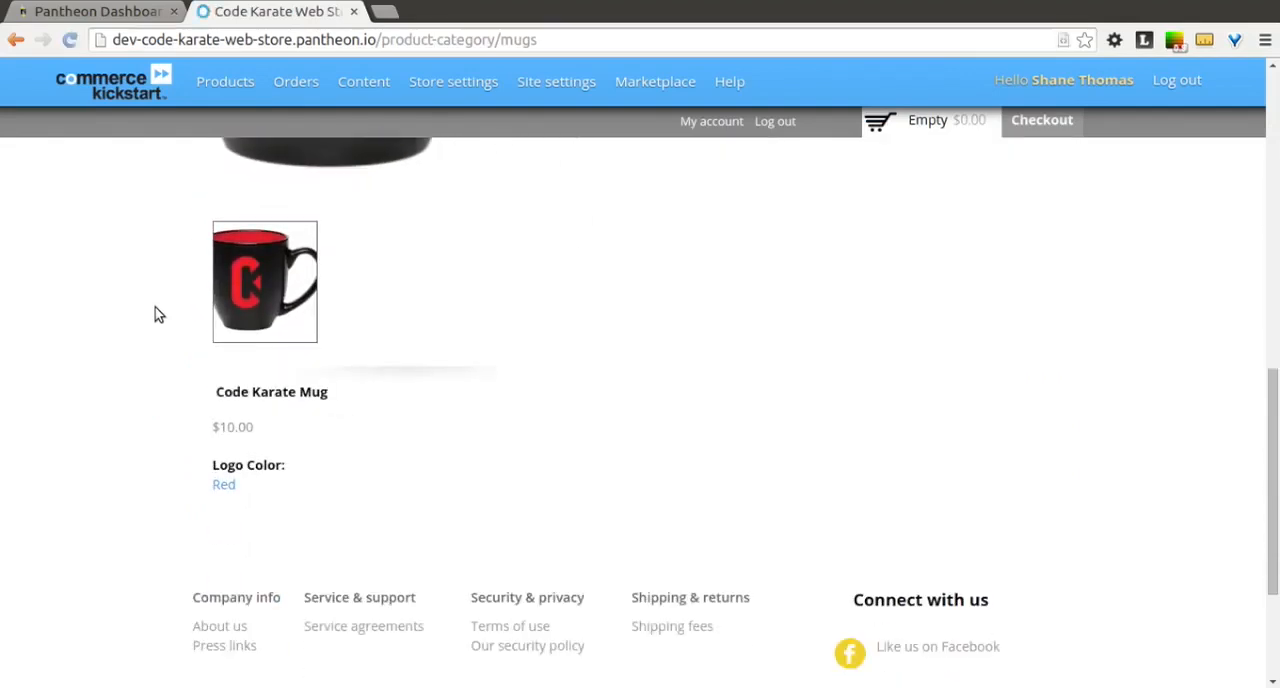
pyautogui.click(280, 393)
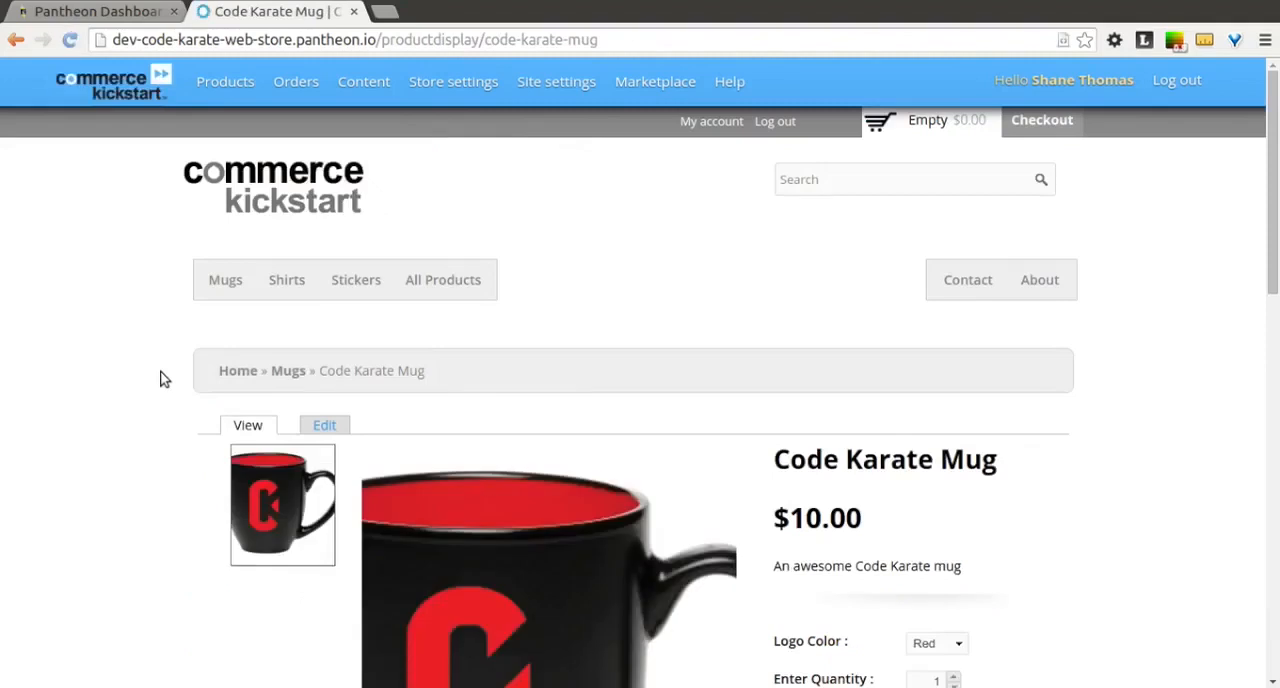
# Step: Examine the Code Karate Mug page's zoomable image, thumbnail and the Logo Color field beneath the social sharing buttons
pyautogui.scroll(-3, 165, 379)
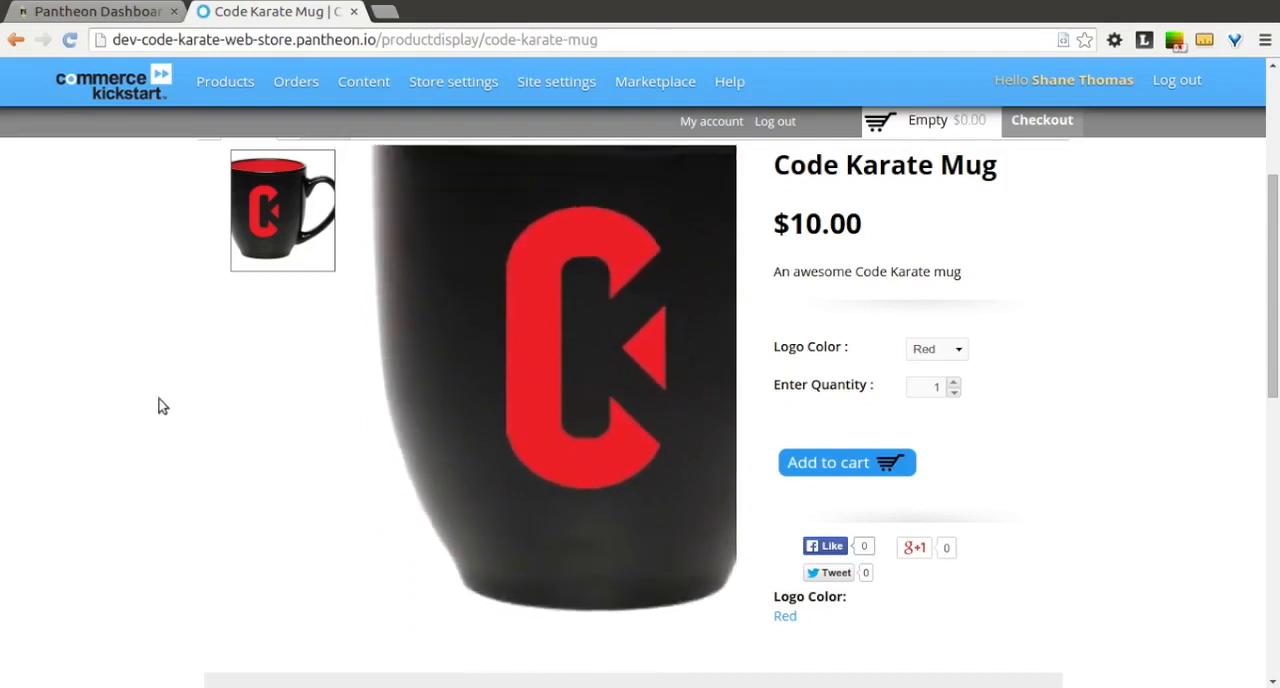
pyautogui.scroll(3, 143, 396)
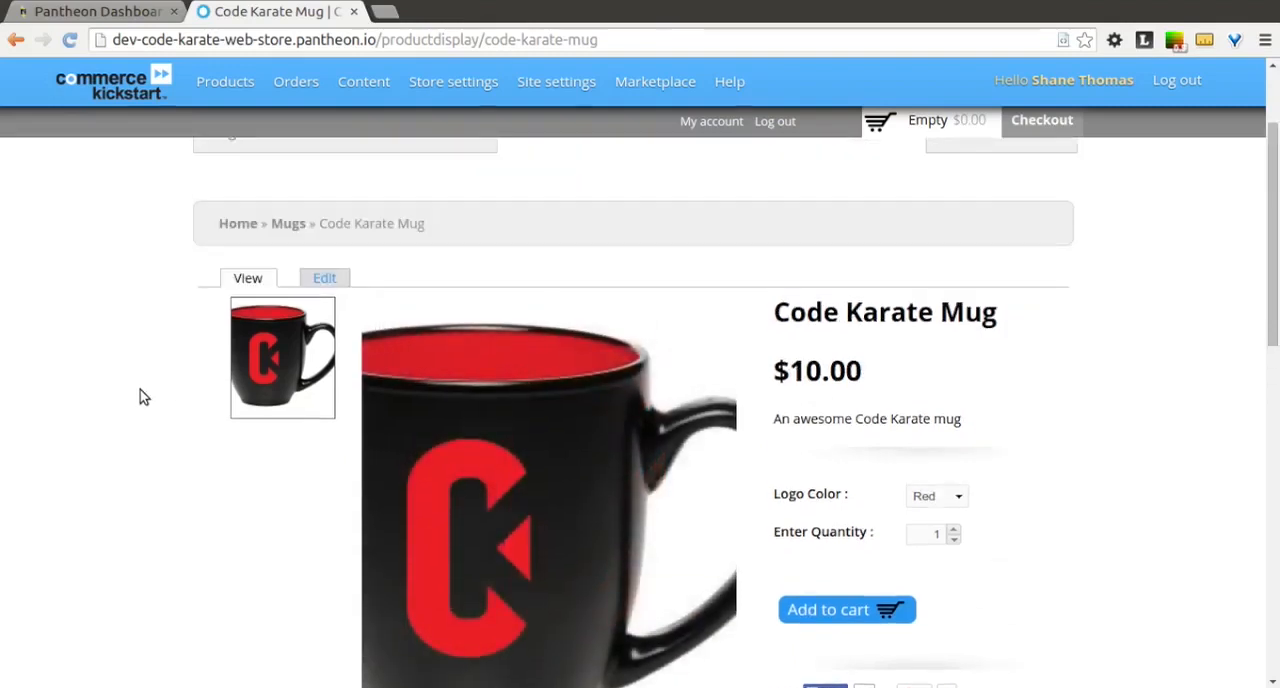
pyautogui.scroll(-2, 143, 396)
pyautogui.scroll(-1, 143, 396)
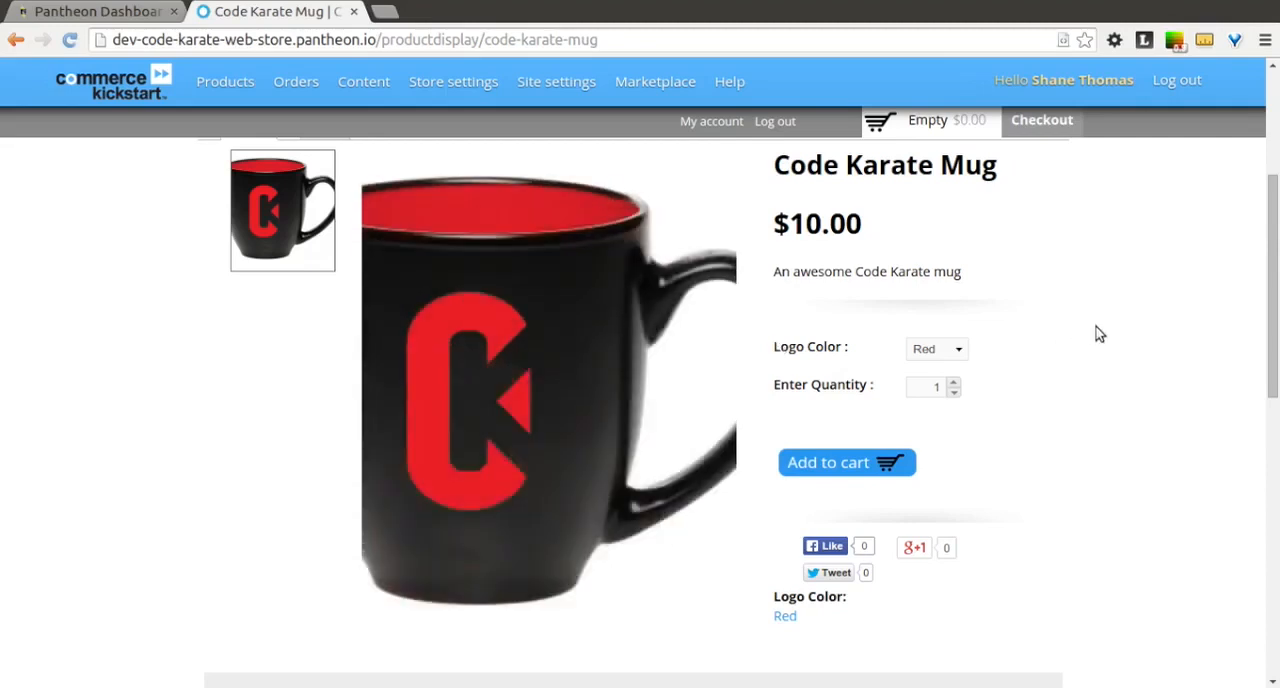
pyautogui.scroll(3, 1099, 337)
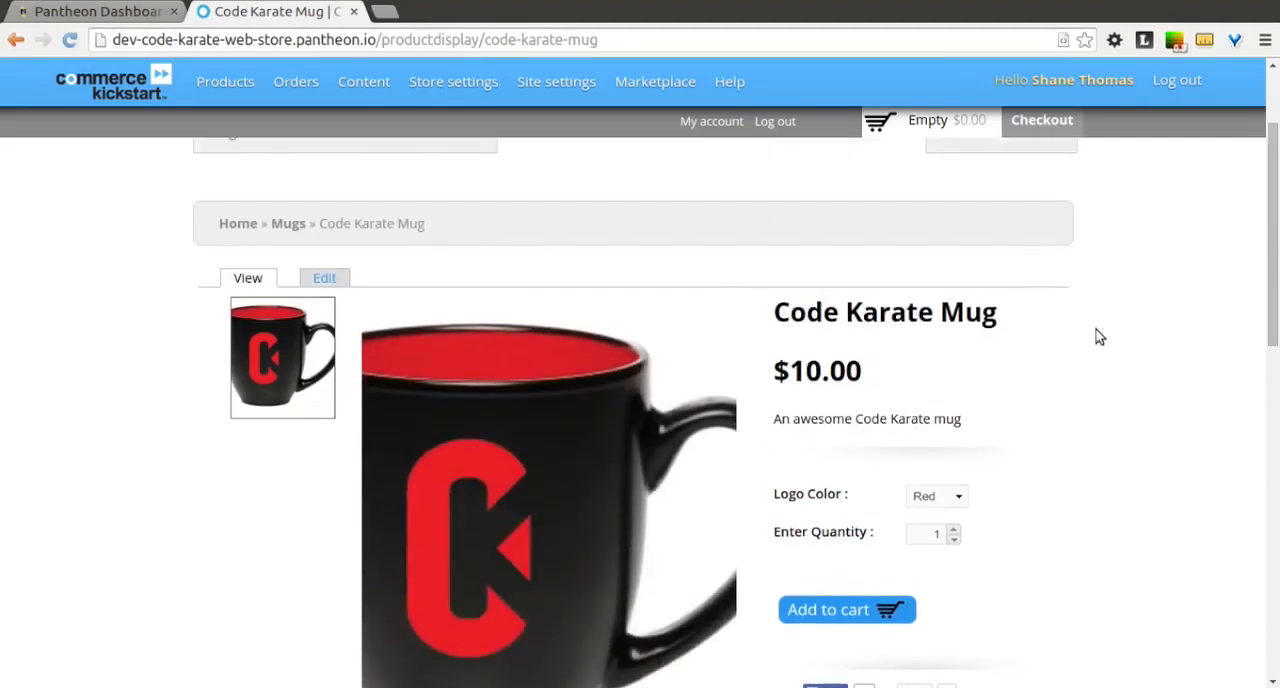
pyautogui.scroll(-3, 1099, 337)
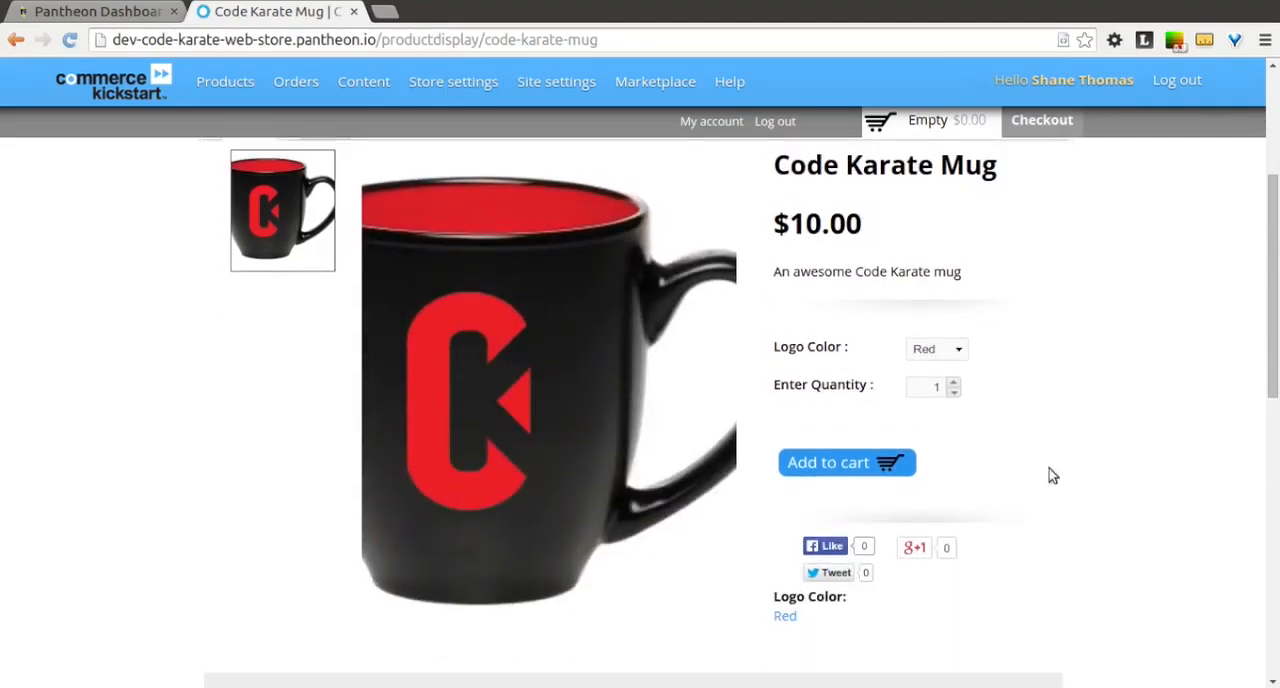
pyautogui.moveTo(771, 603); pyautogui.dragTo(849, 618)
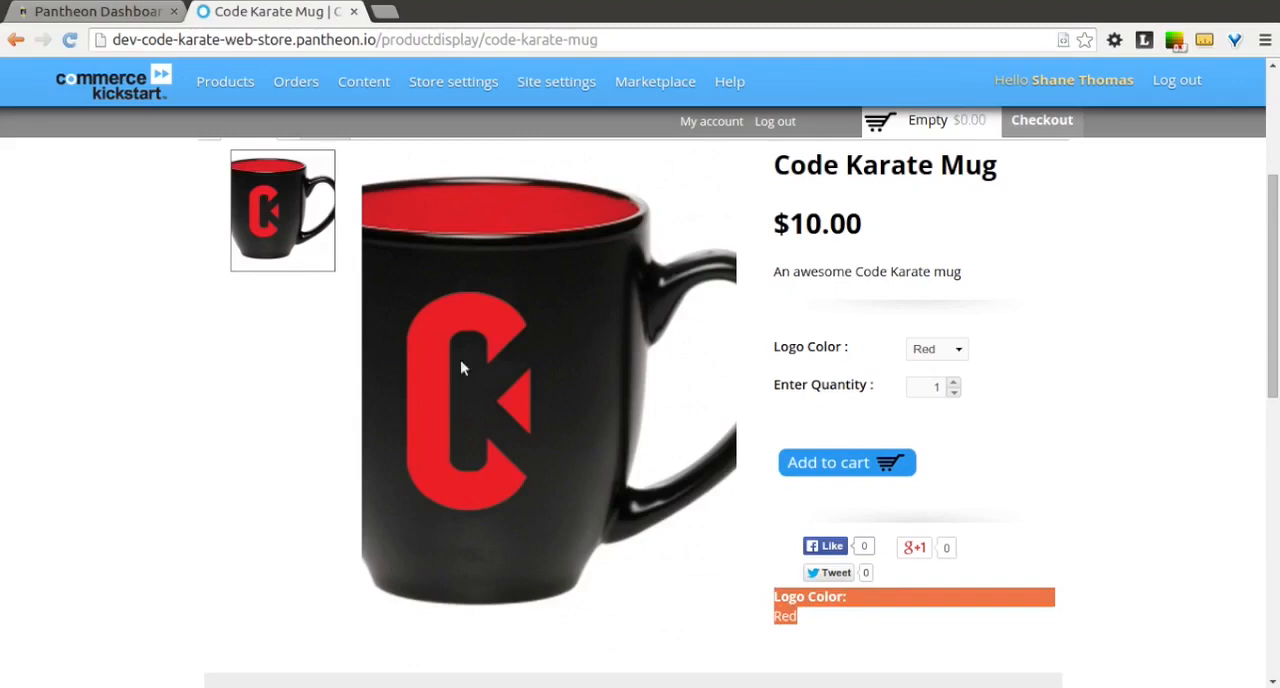
# Step: Open the default display settings of the Mug variation type and review its field formats
pyautogui.moveTo(230, 92)
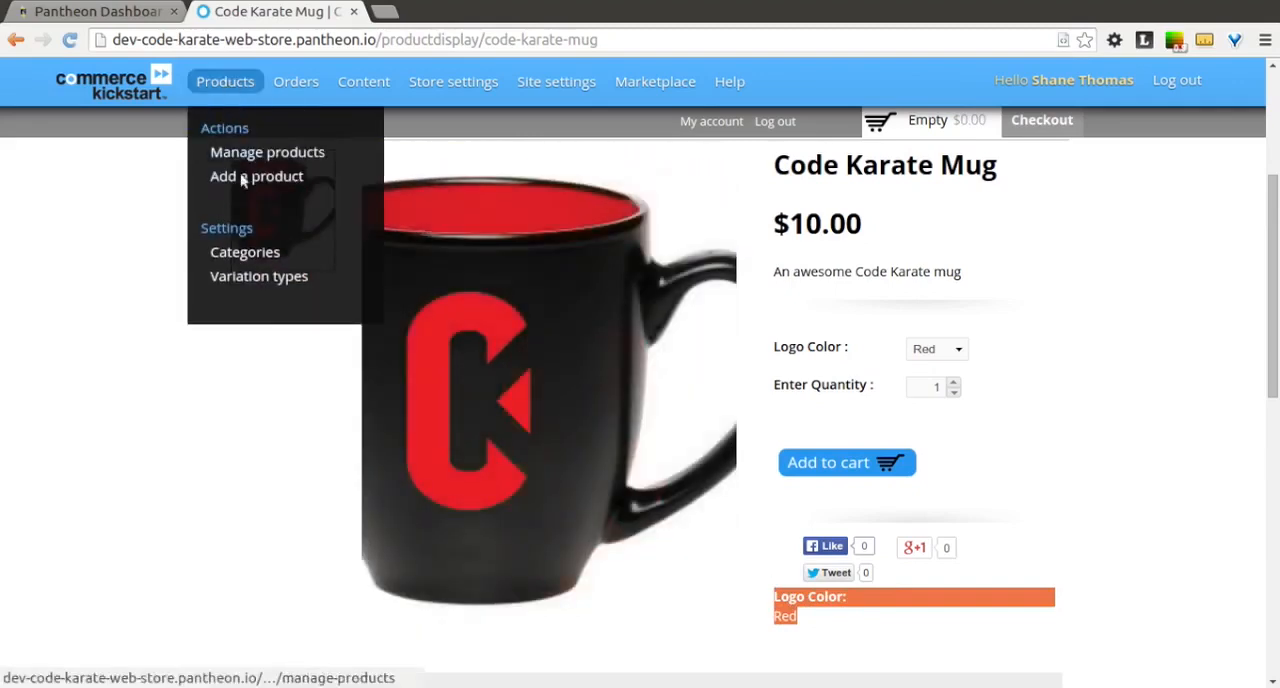
pyautogui.click(254, 276)
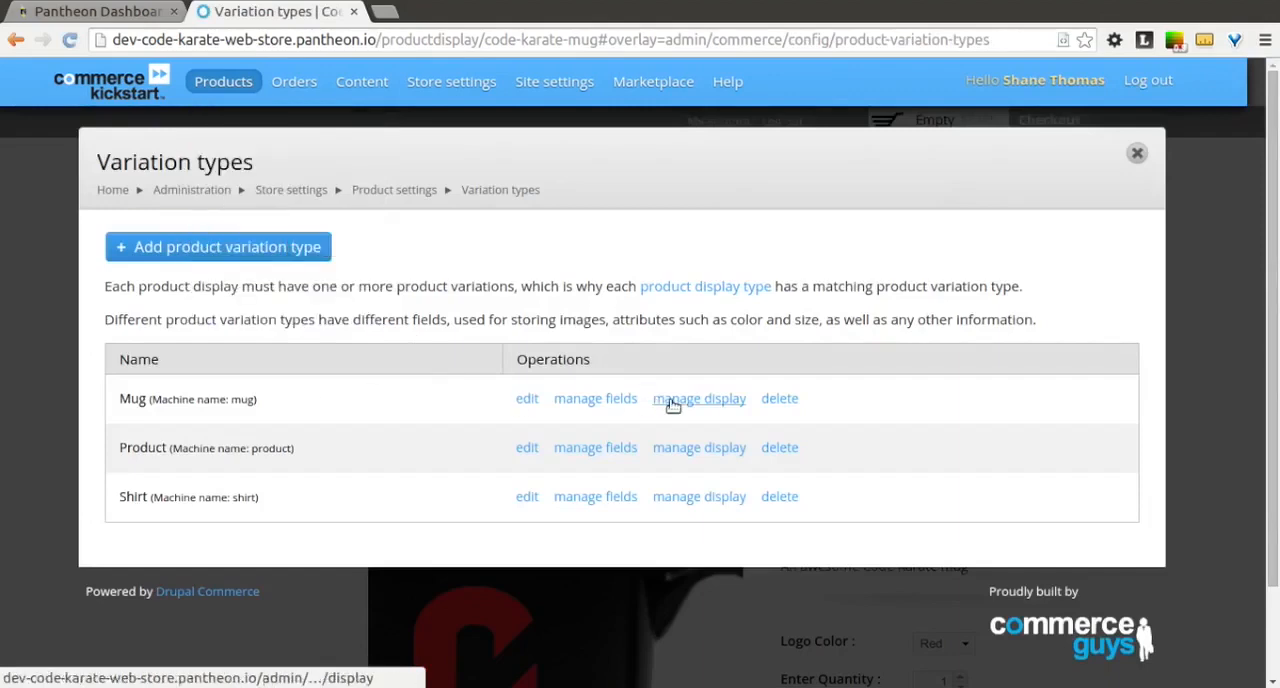
pyautogui.click(670, 400)
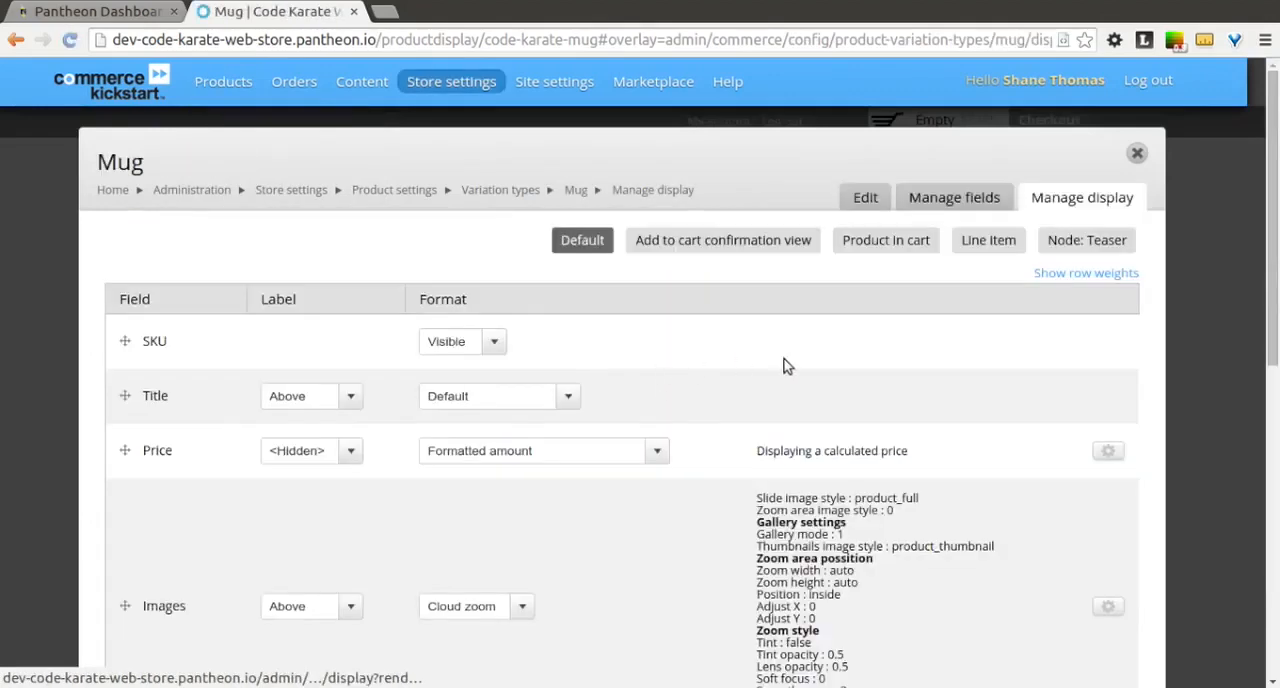
pyautogui.scroll(-5, 785, 366)
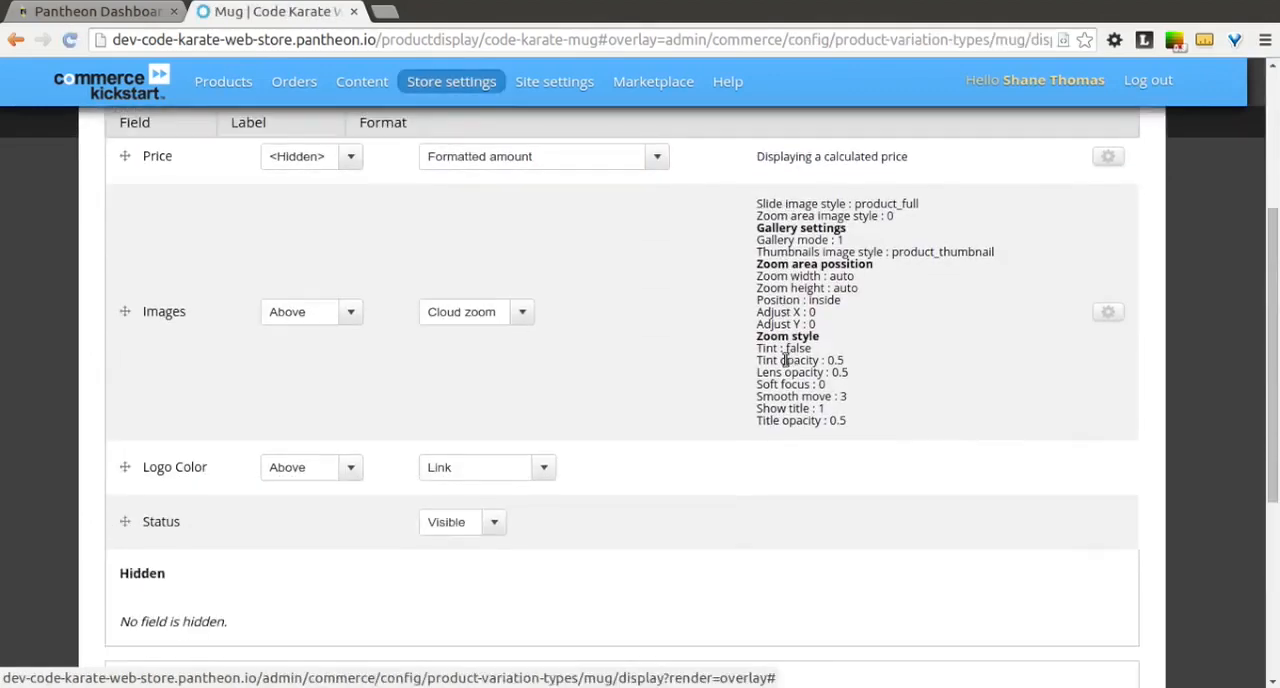
pyautogui.scroll(5, 785, 360)
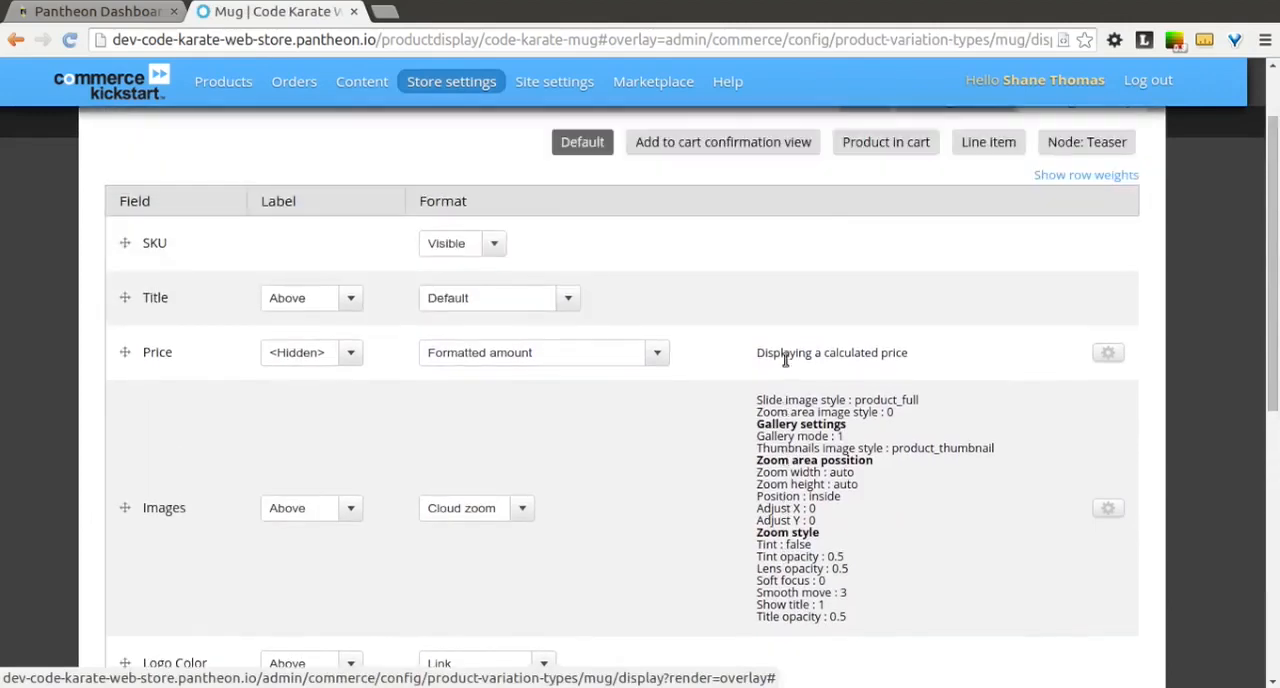
pyautogui.scroll(-6, 785, 360)
pyautogui.scroll(-1, 785, 360)
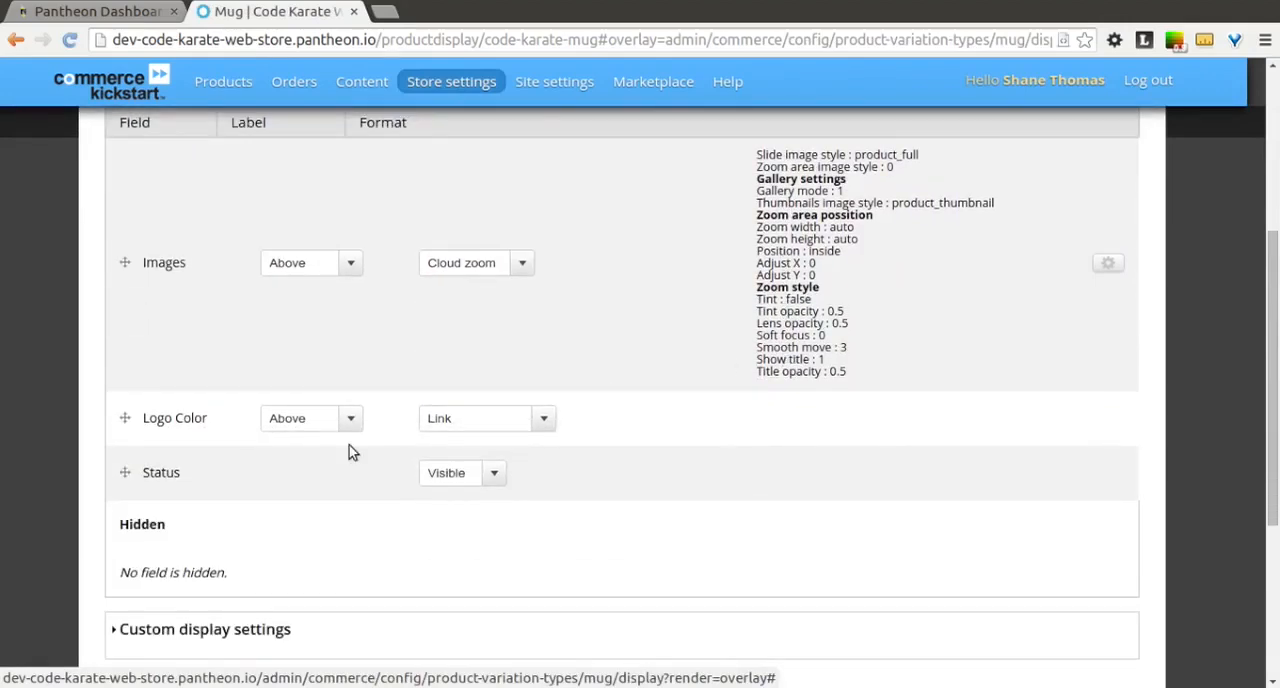
# Step: Move the Logo Color and Status fields into the Hidden section of the Mug display and save the settings
pyautogui.moveTo(125, 418); pyautogui.dragTo(141, 528)
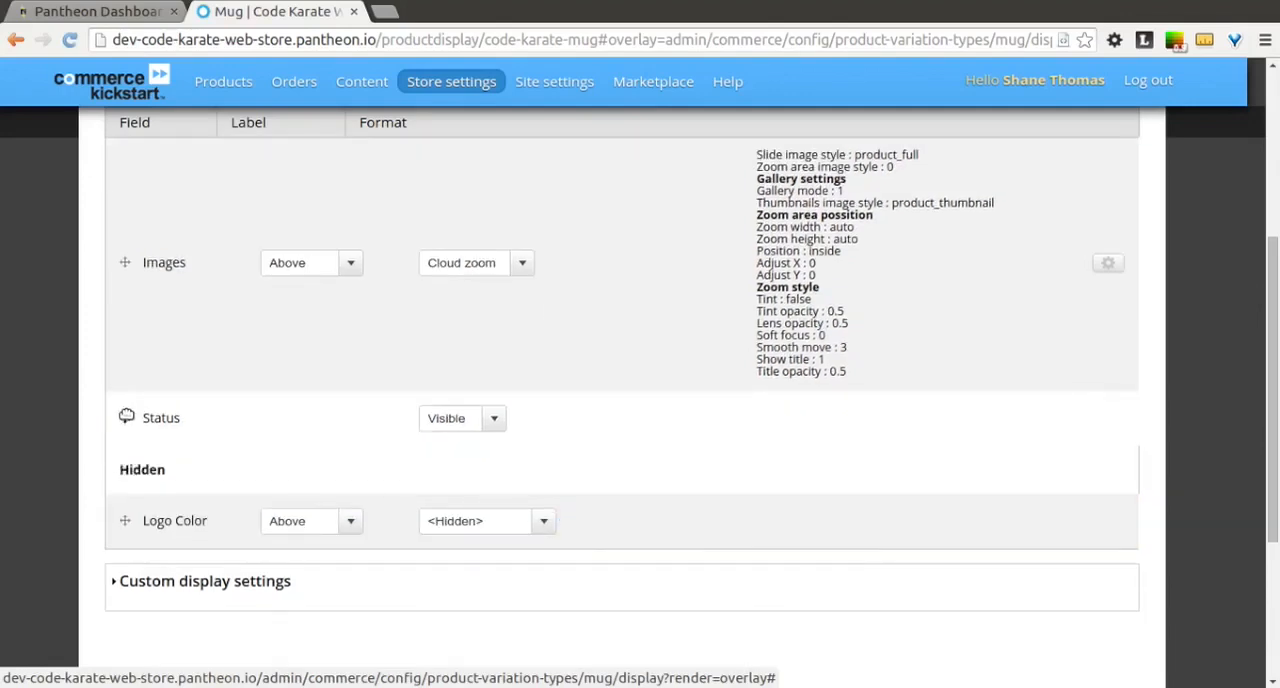
pyautogui.moveTo(126, 416); pyautogui.dragTo(140, 466)
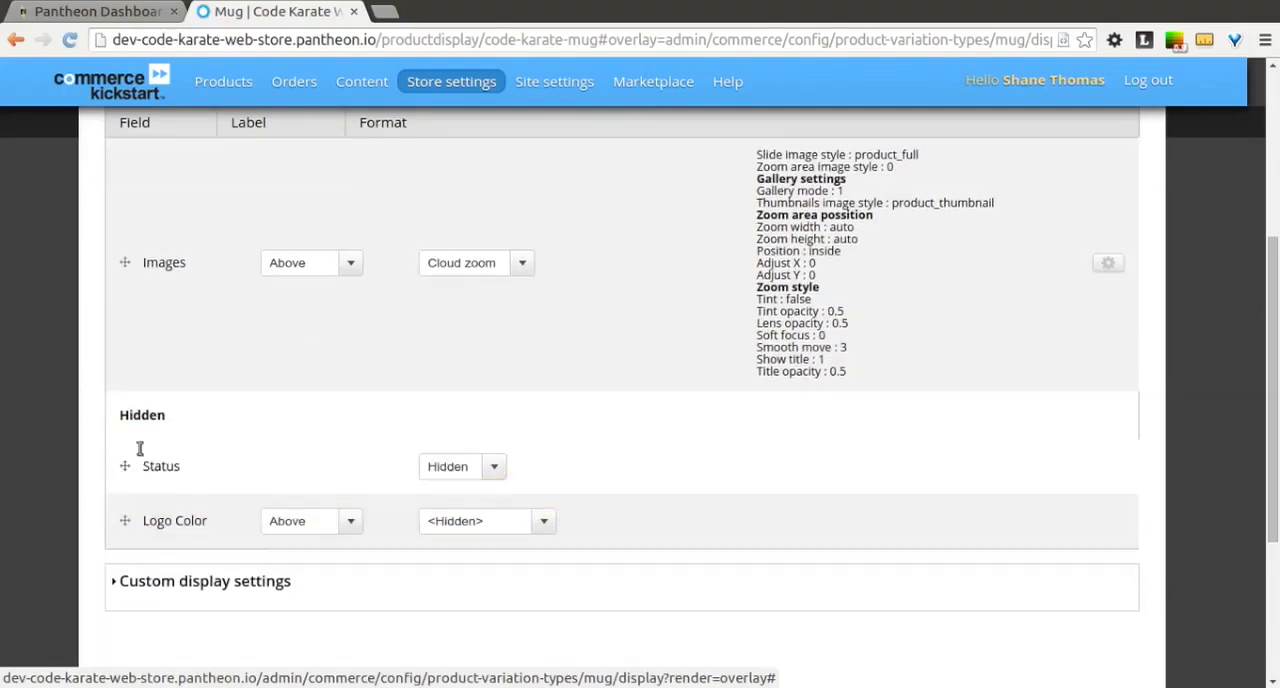
pyautogui.scroll(-1, 180, 446)
pyautogui.click(160, 633)
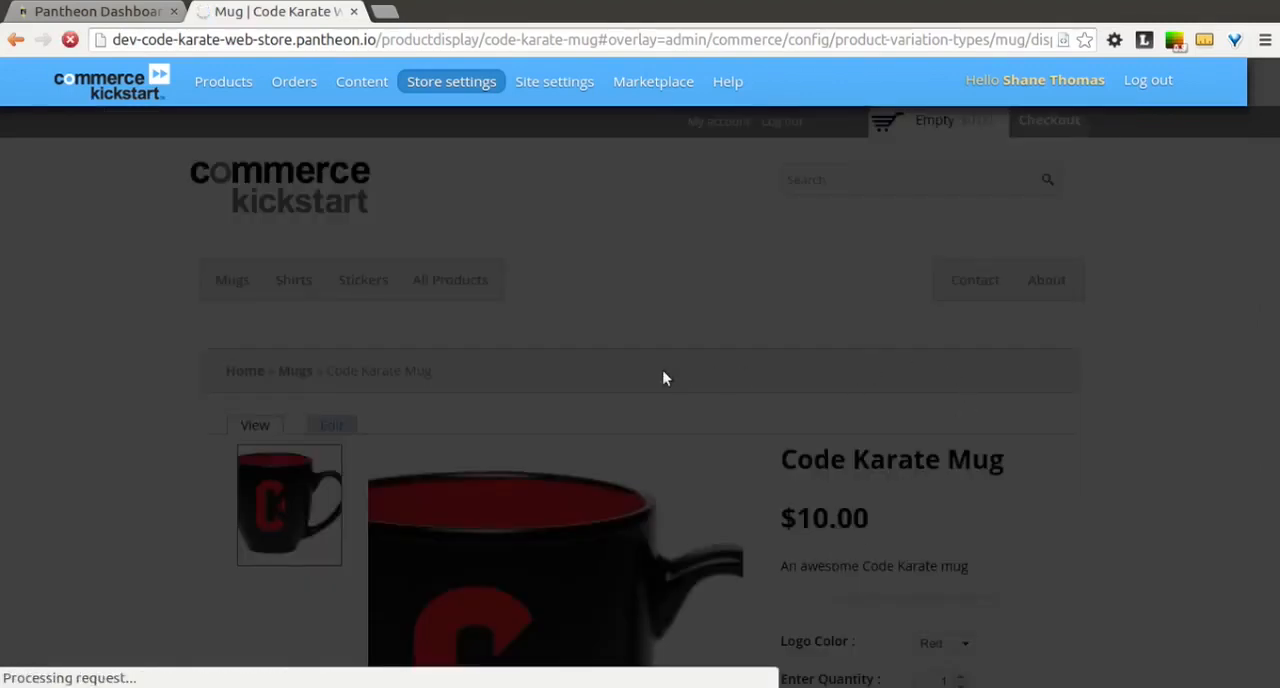
# Step: Review the visible and hidden fields in the Mug's saved display settings, and close the administration overlay
pyautogui.scroll(-4, 500, 400)
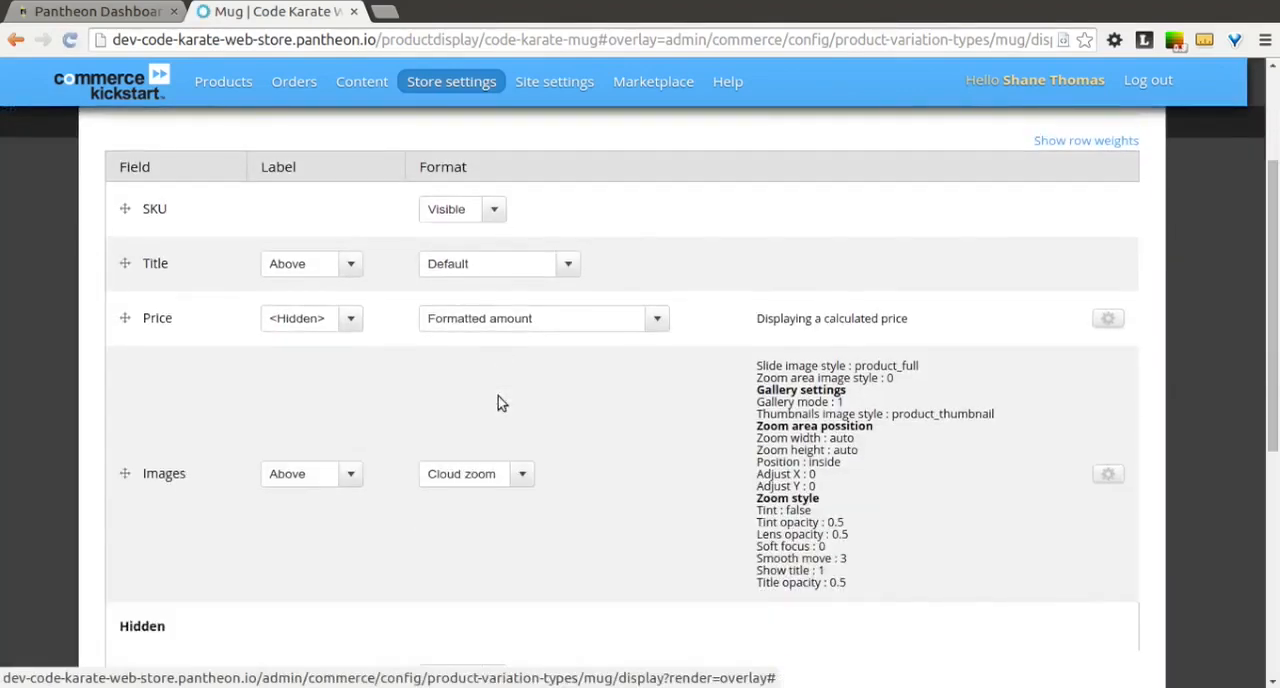
pyautogui.scroll(-2, 500, 400)
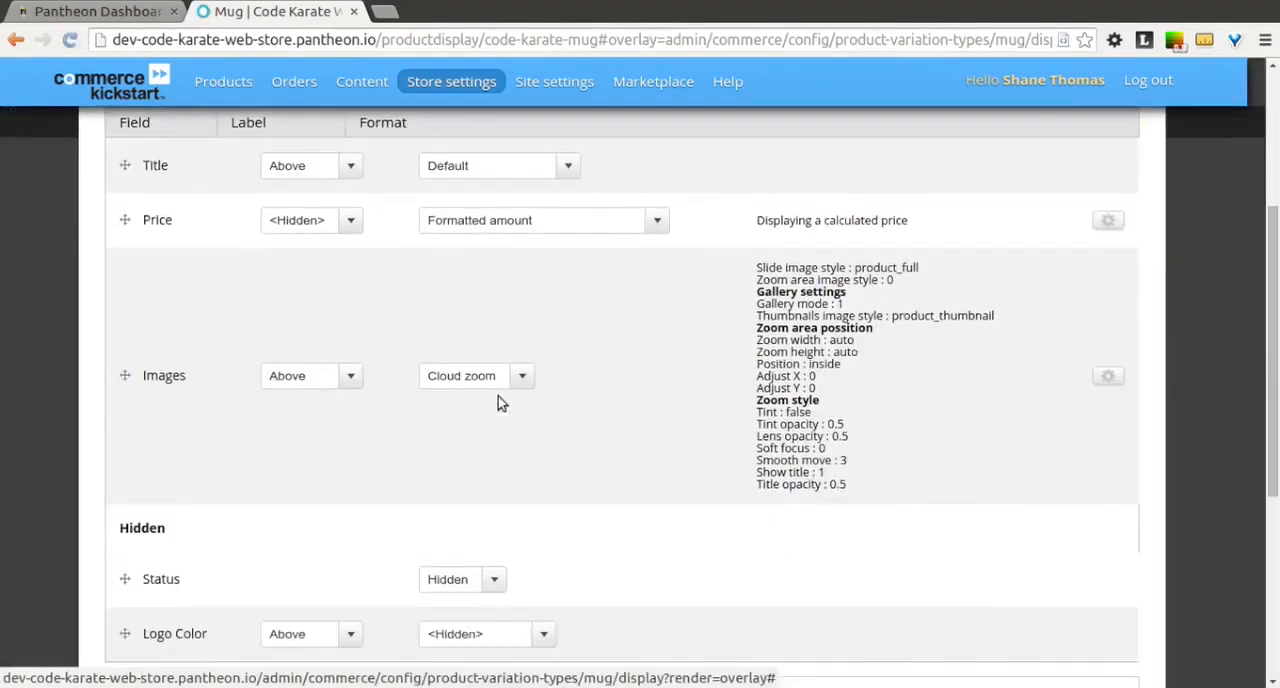
pyautogui.scroll(3, 498, 396)
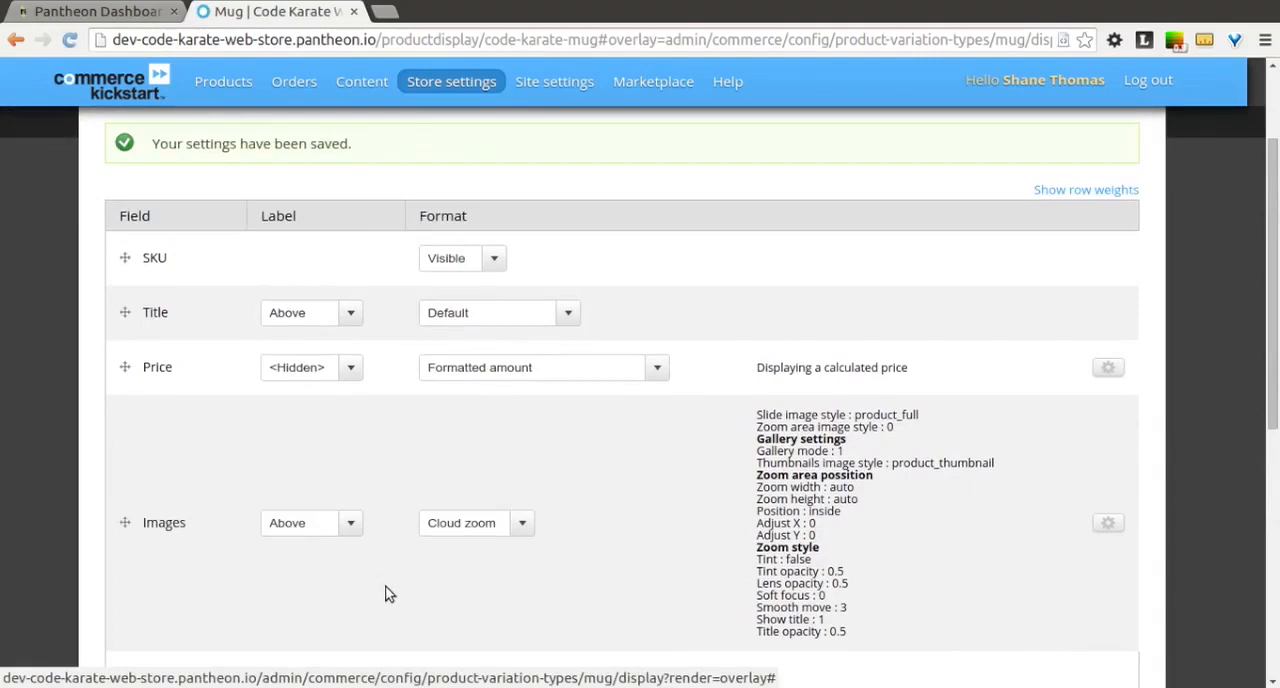
pyautogui.scroll(-3, 389, 594)
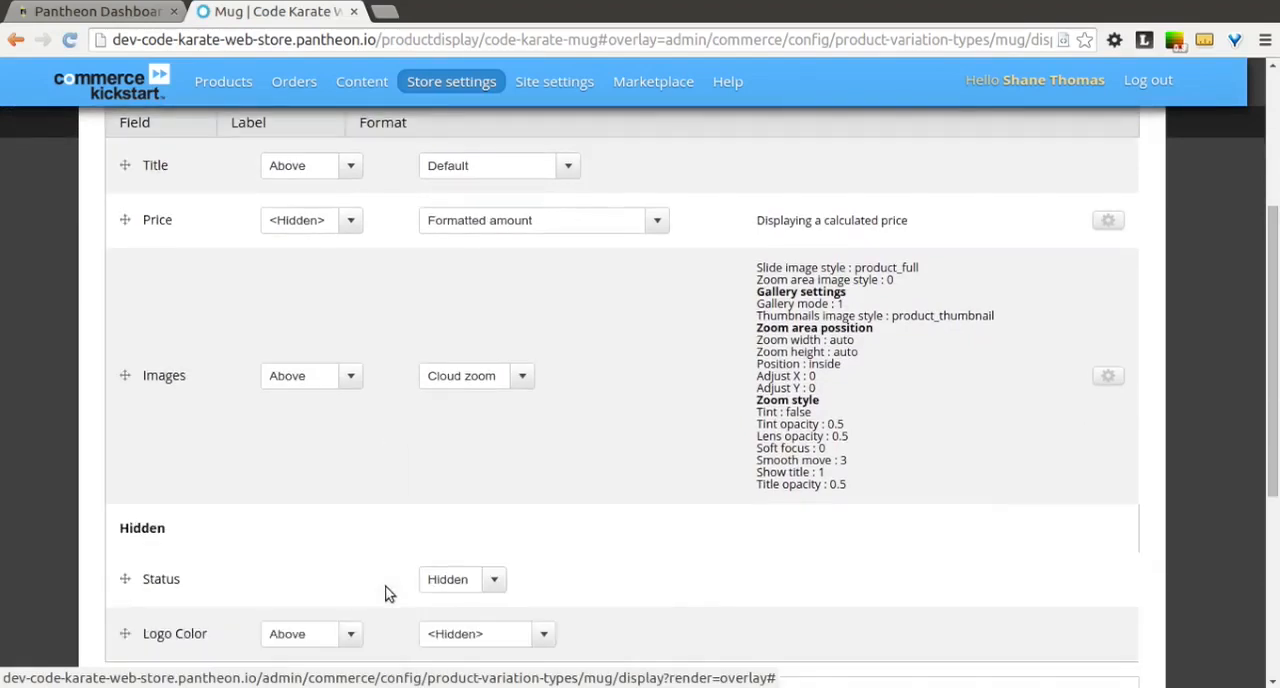
pyautogui.scroll(1, 389, 594)
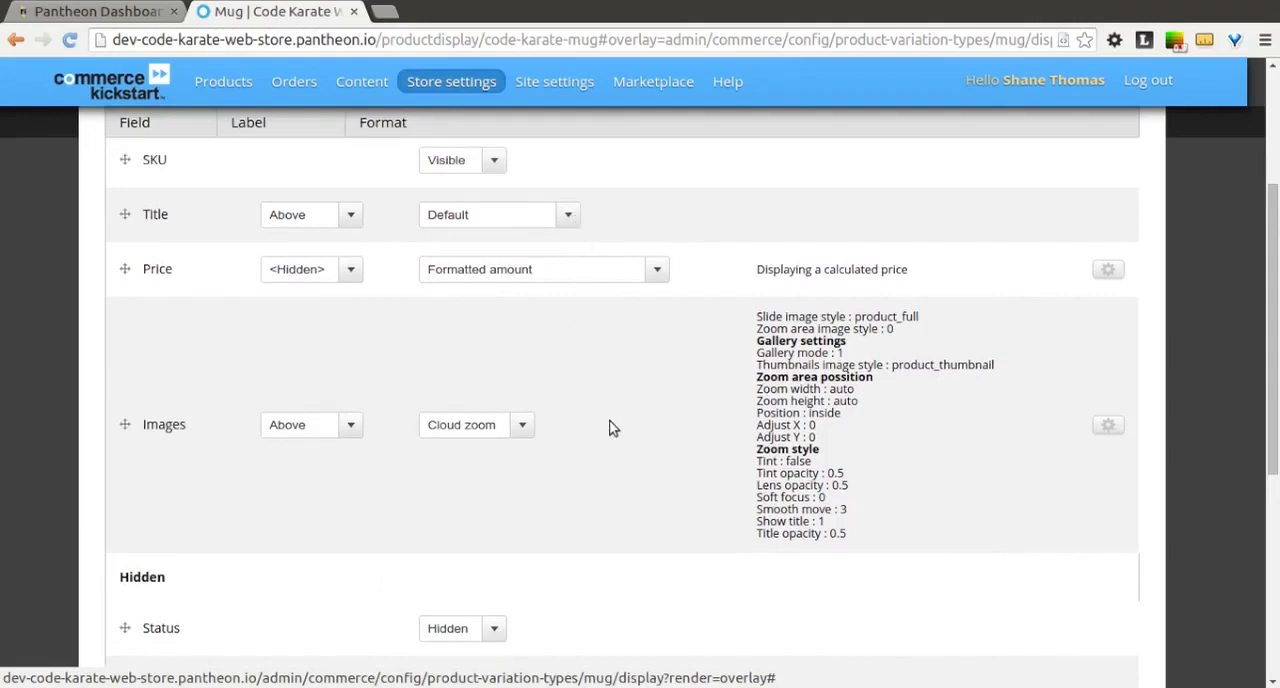
pyautogui.scroll(-3, 620, 440)
pyautogui.scroll(5, 620, 440)
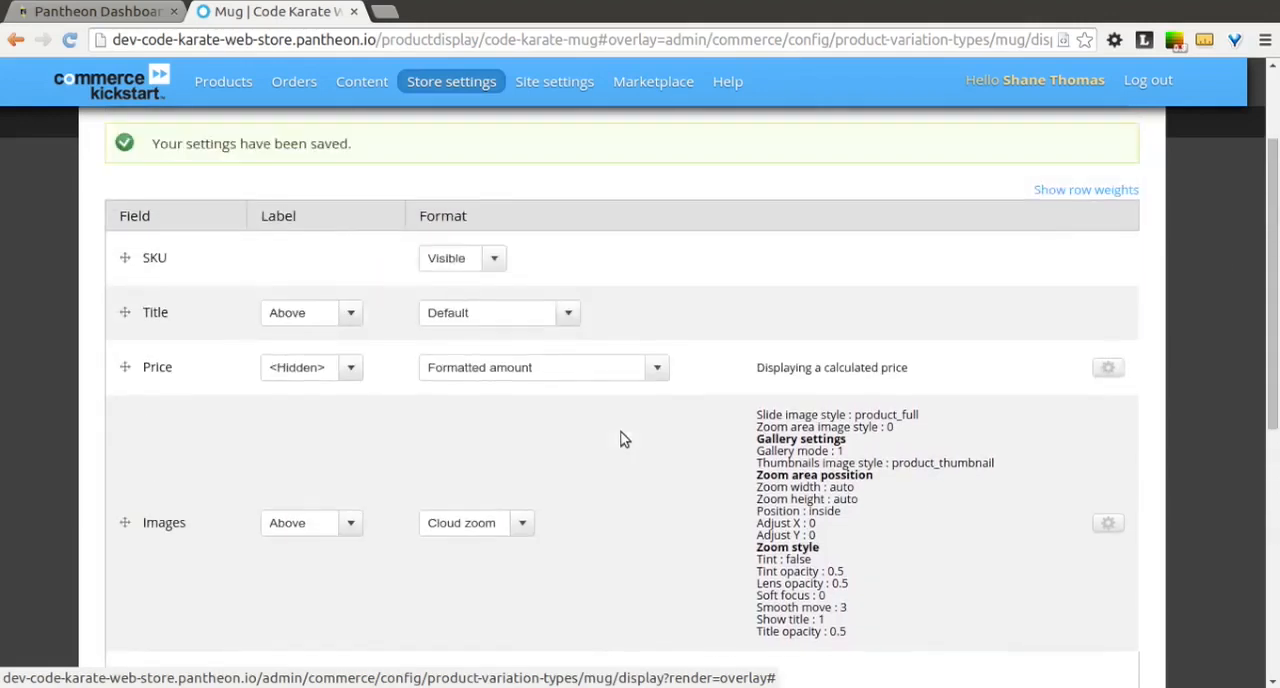
pyautogui.scroll(3, 620, 440)
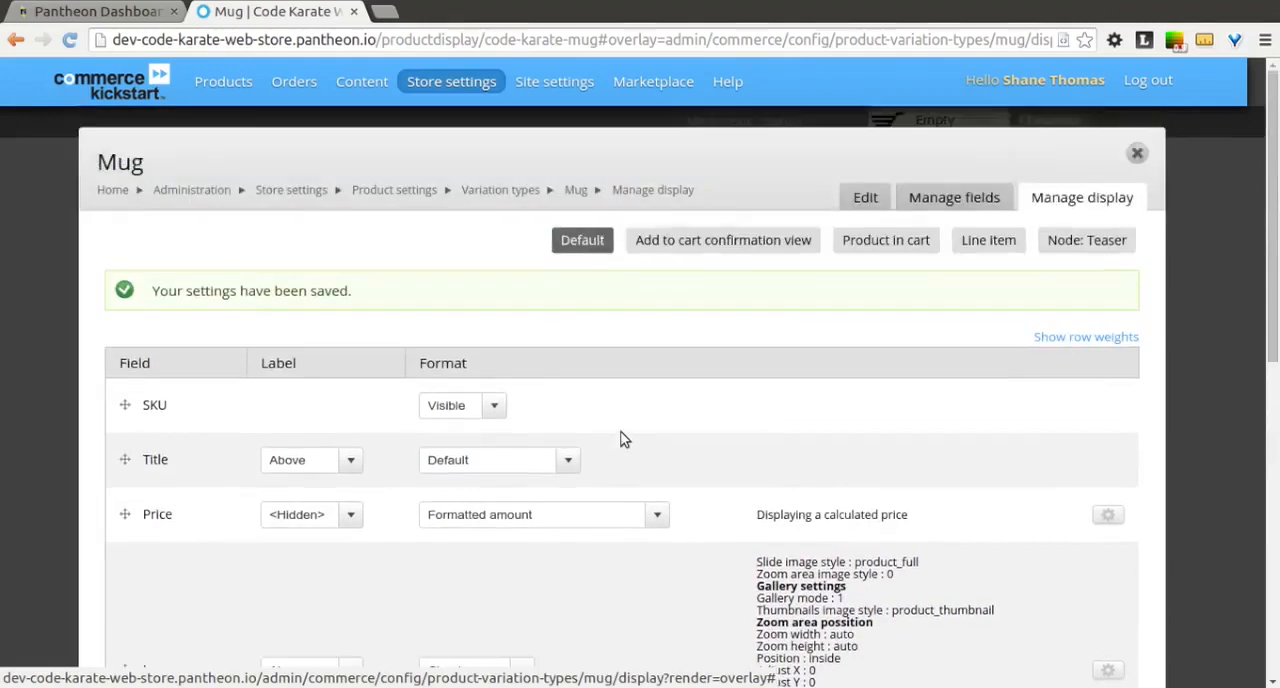
pyautogui.click(1138, 152)
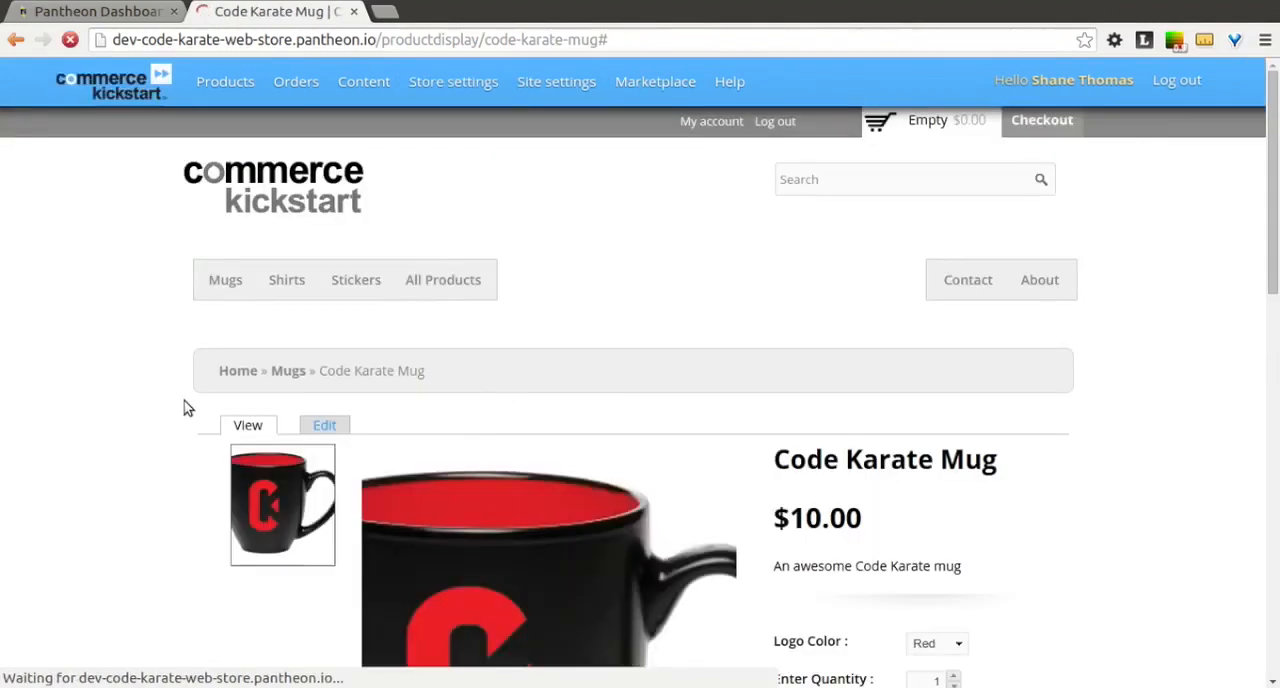
# Step: Check the area below the sharing buttons on the mug's product page, and examine the mug's image in the Mugs category listing
pyautogui.scroll(-4, 183, 408)
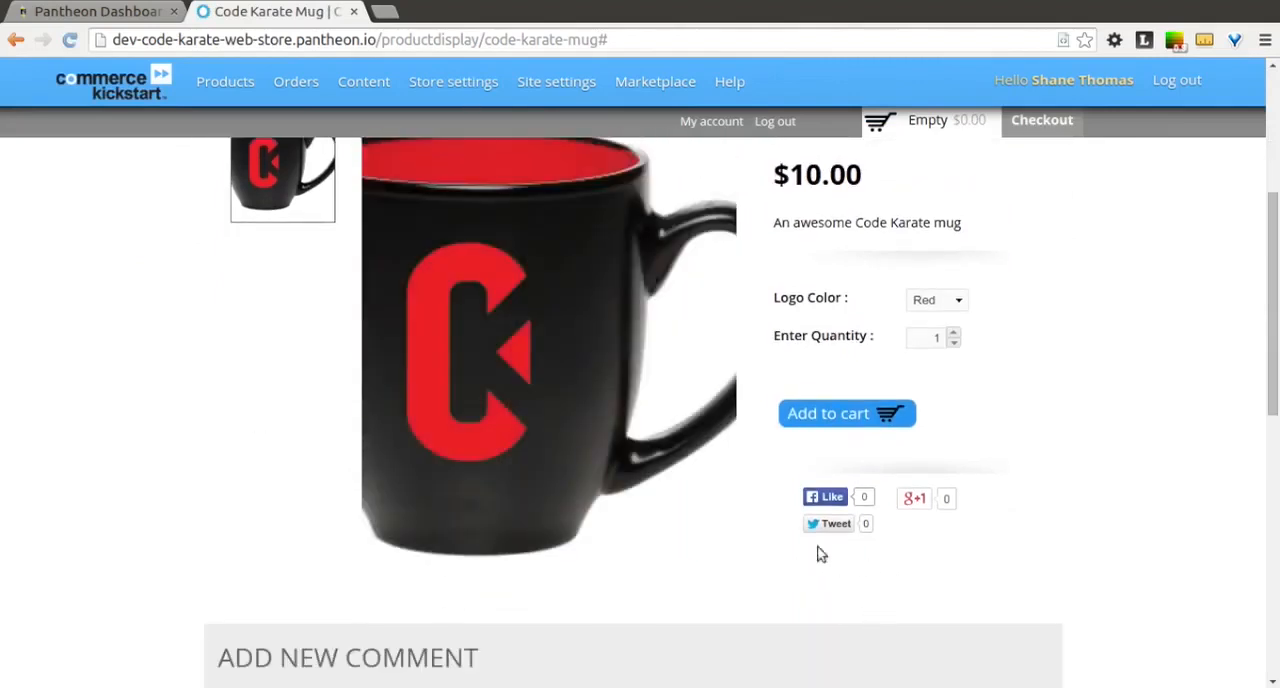
pyautogui.scroll(4, 925, 597)
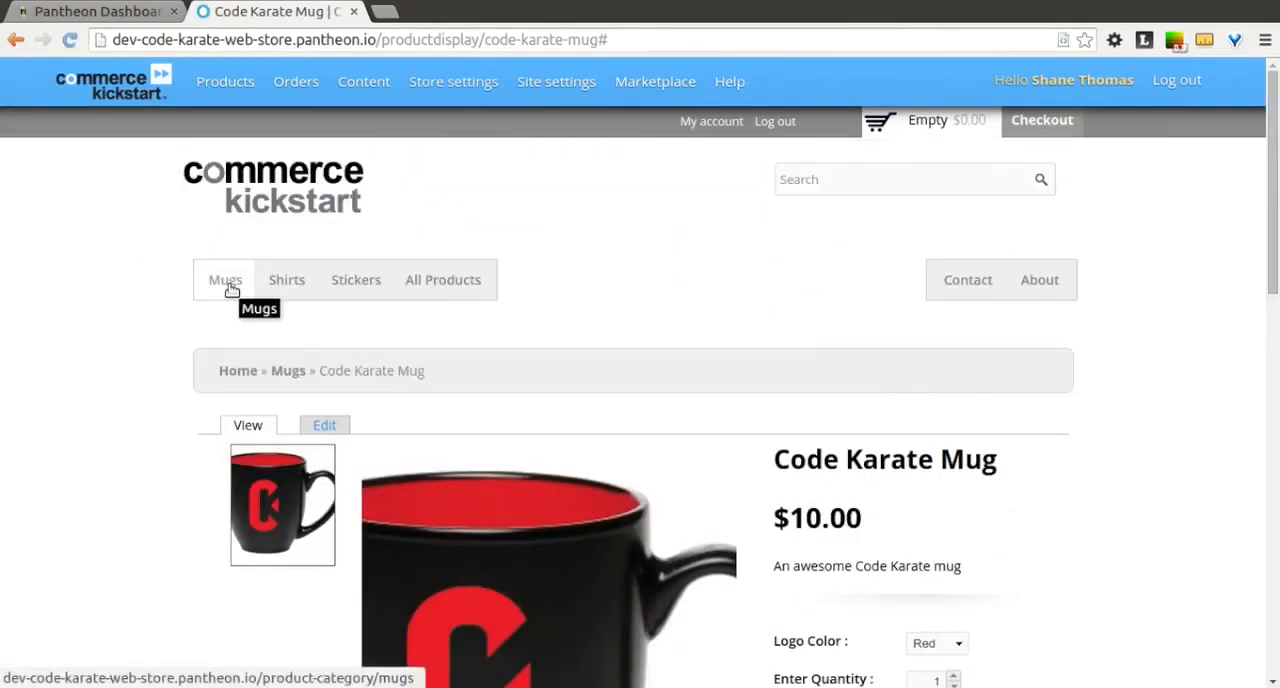
pyautogui.click(229, 284)
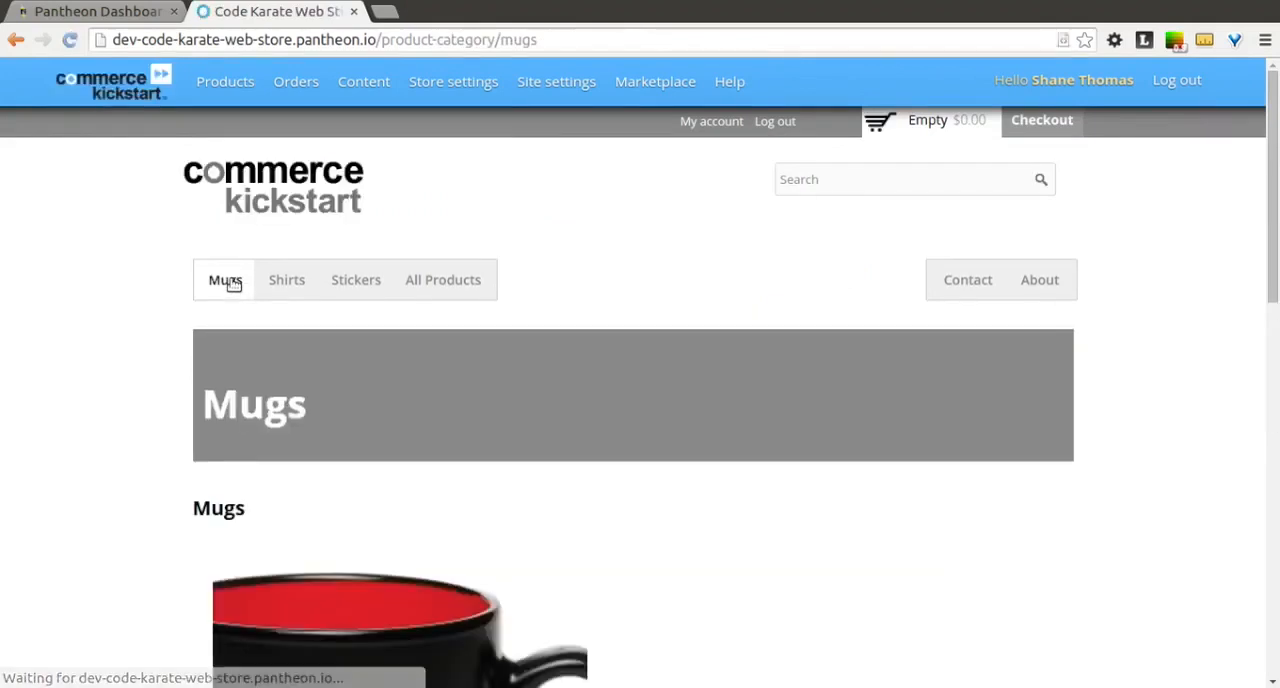
pyautogui.scroll(-5, 25, 377)
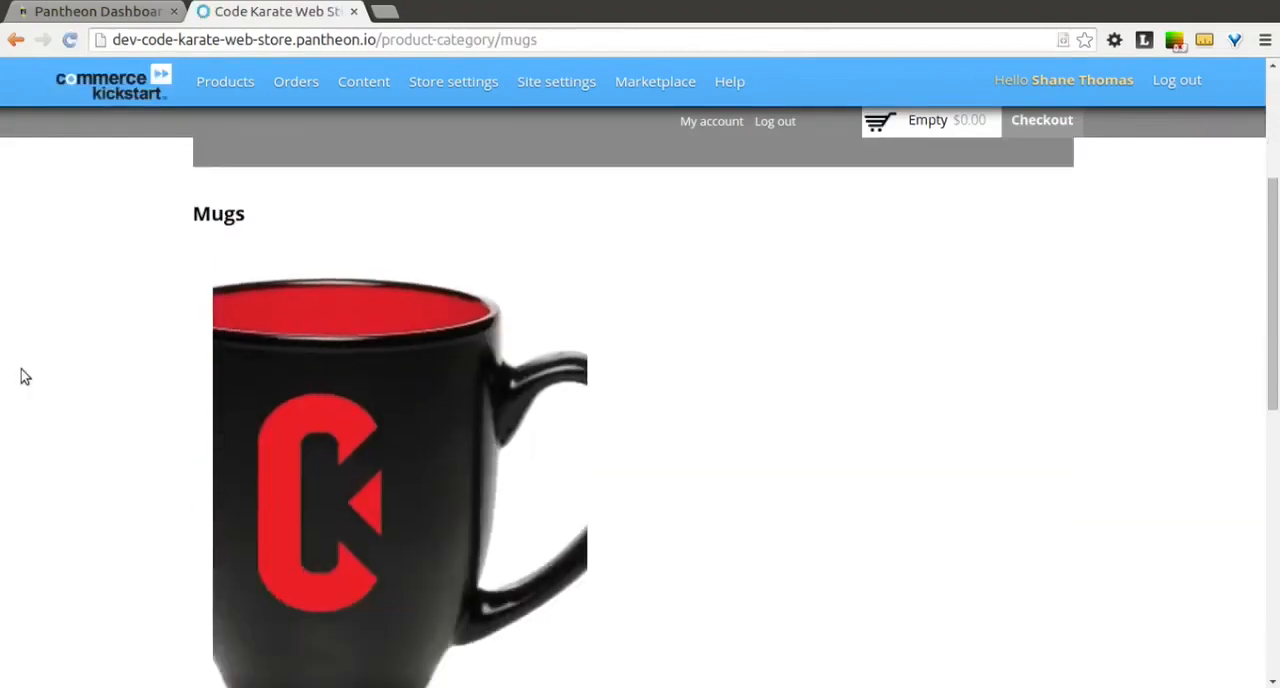
pyautogui.scroll(1, 25, 377)
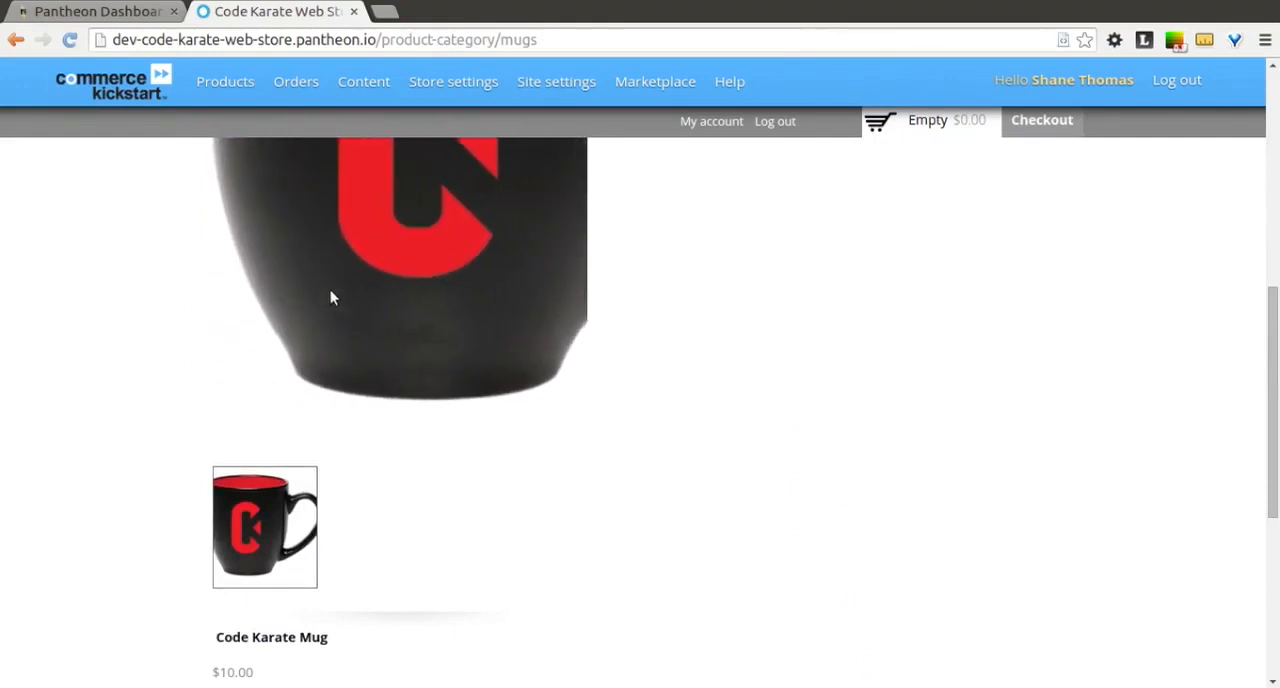
pyautogui.scroll(-3, 333, 297)
pyautogui.scroll(8, 333, 297)
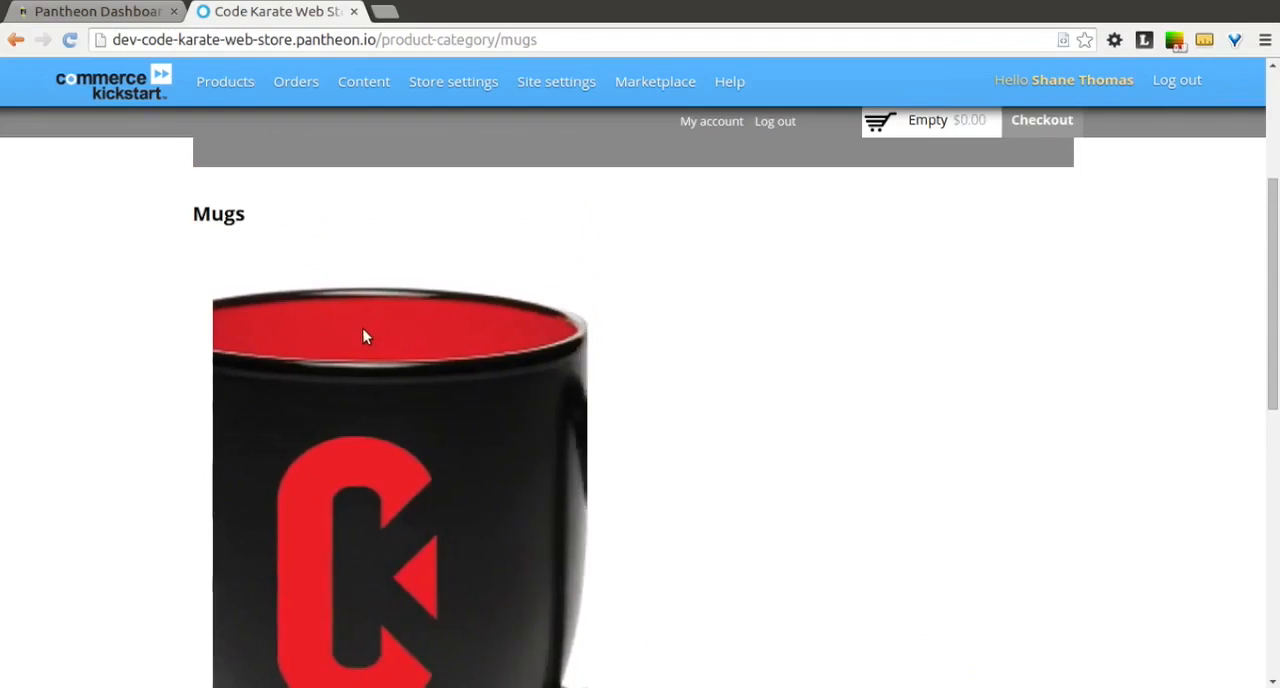
# Step: Open the display settings of the Mug variation type
pyautogui.moveTo(228, 92)
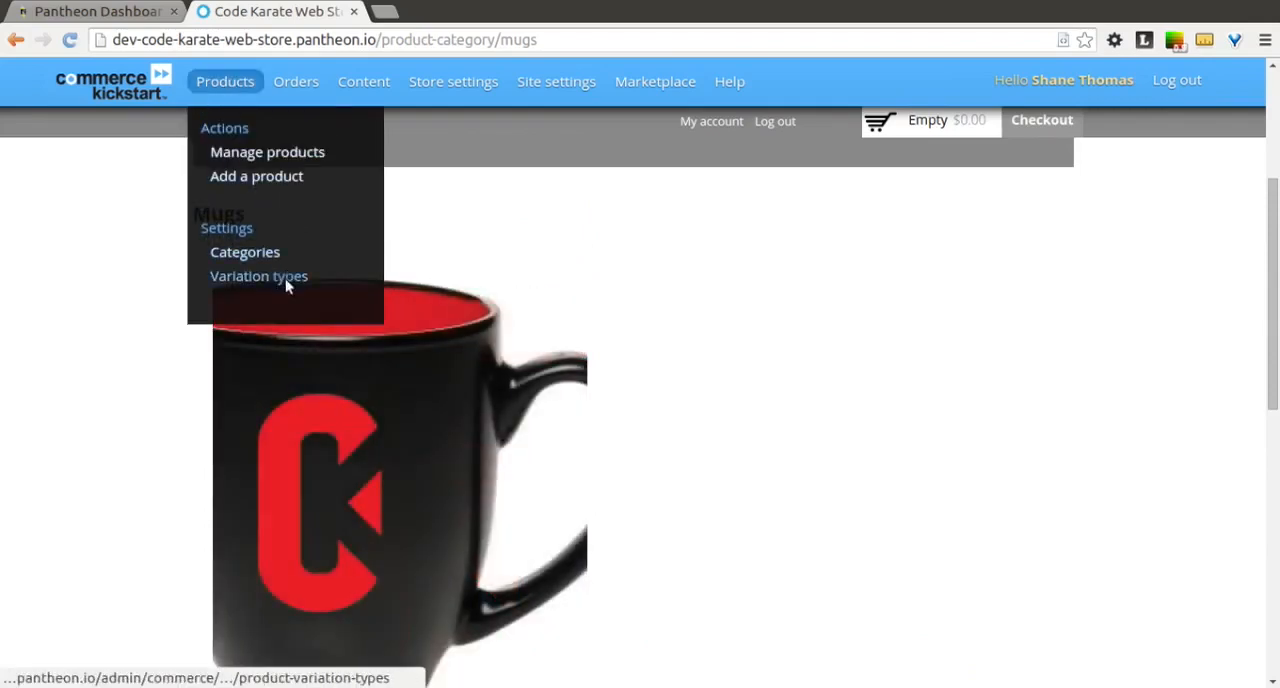
pyautogui.click(285, 280)
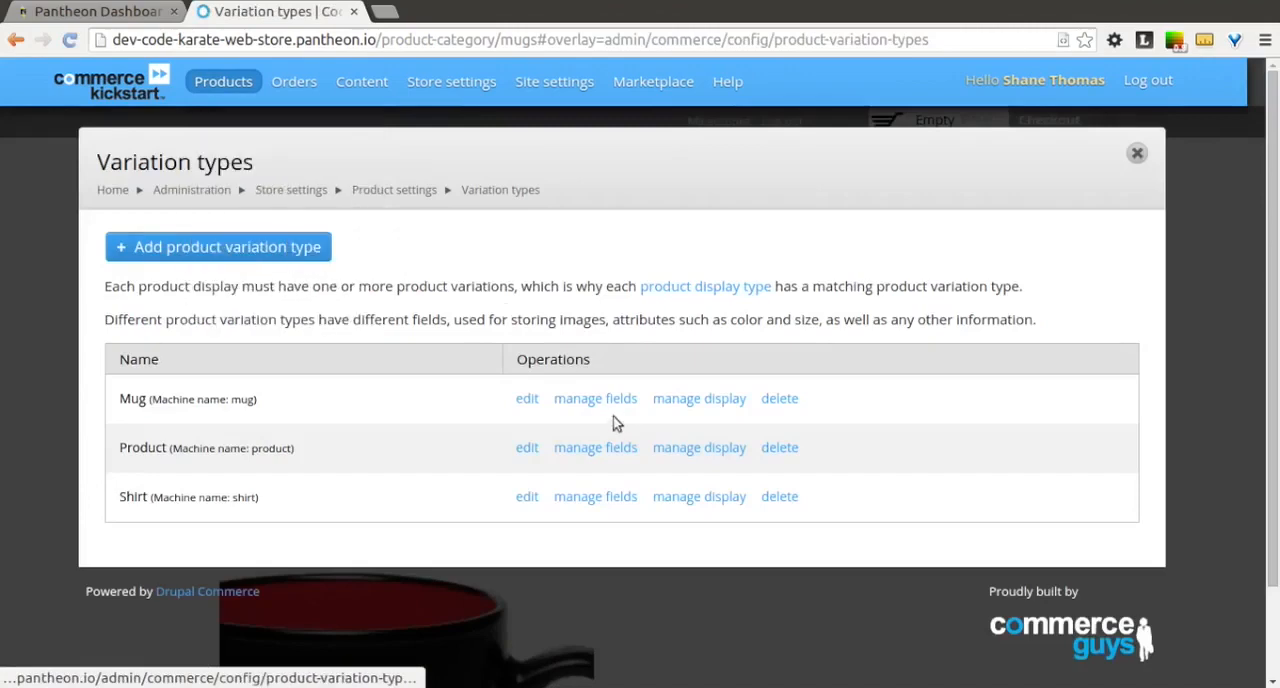
pyautogui.click(688, 402)
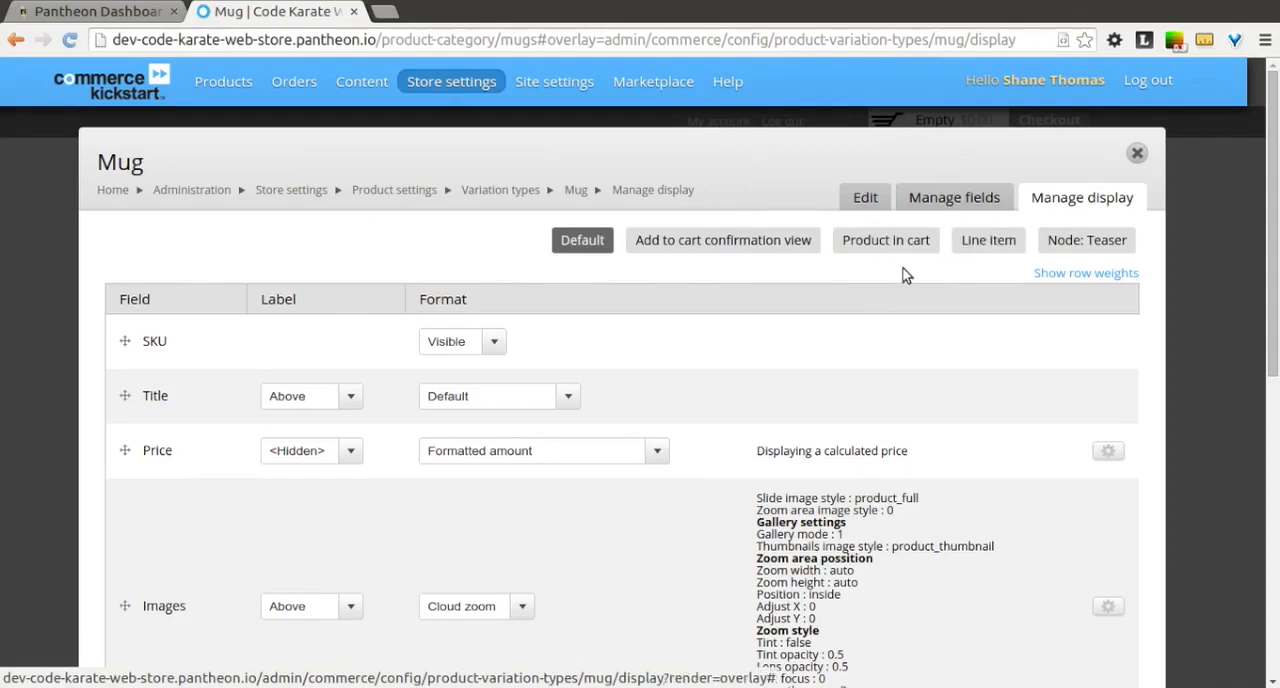
# Step: Enable custom display settings for the Node: Product list view mode of the Mug variation type and save
pyautogui.scroll(-1, 906, 275)
pyautogui.scroll(-3, 906, 275)
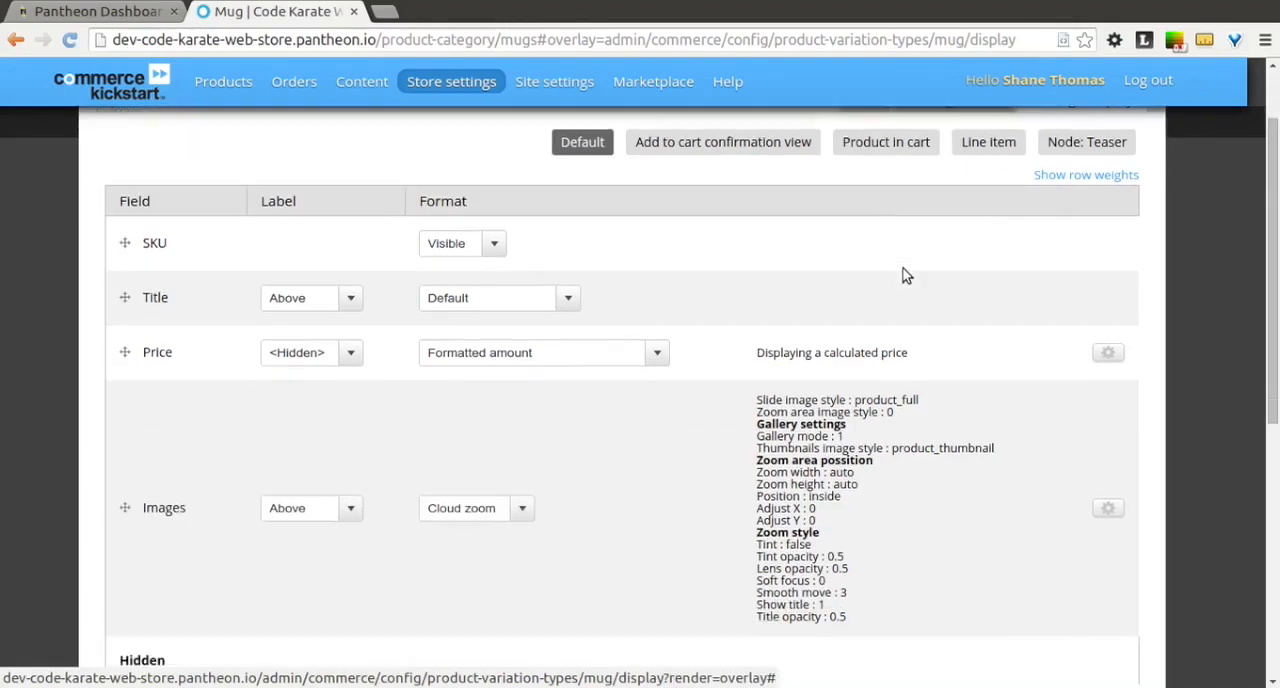
pyautogui.scroll(-8, 906, 275)
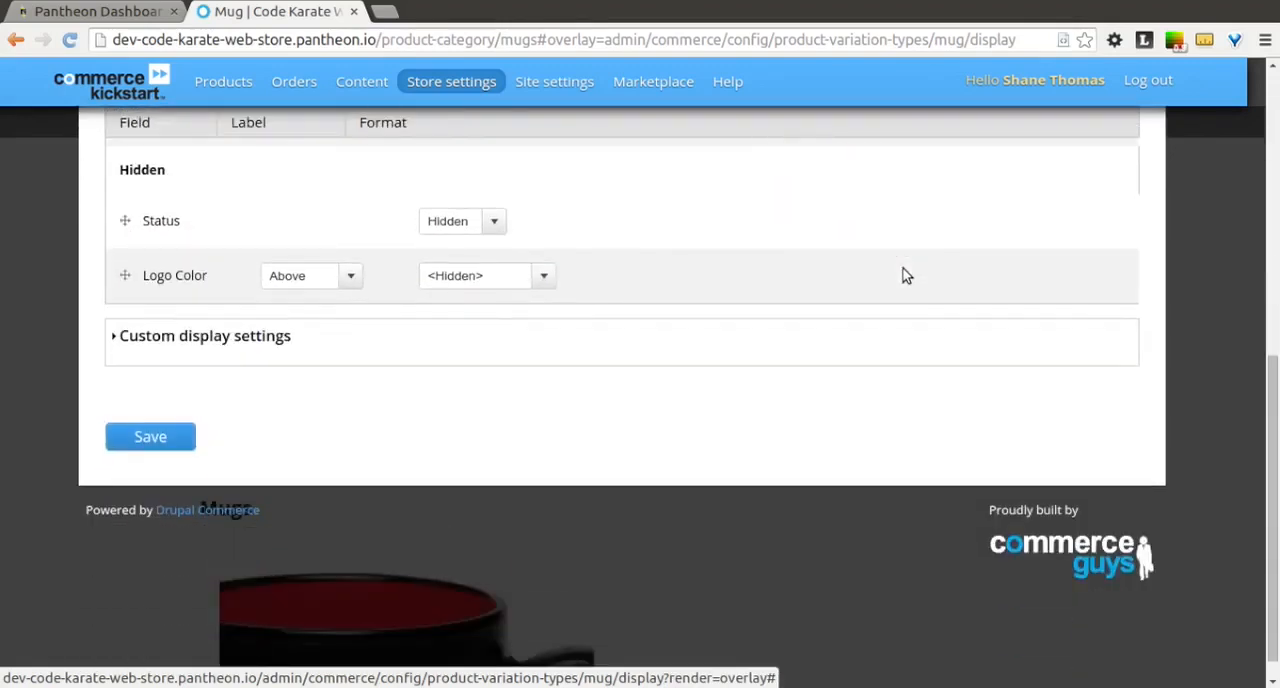
pyautogui.click(262, 338)
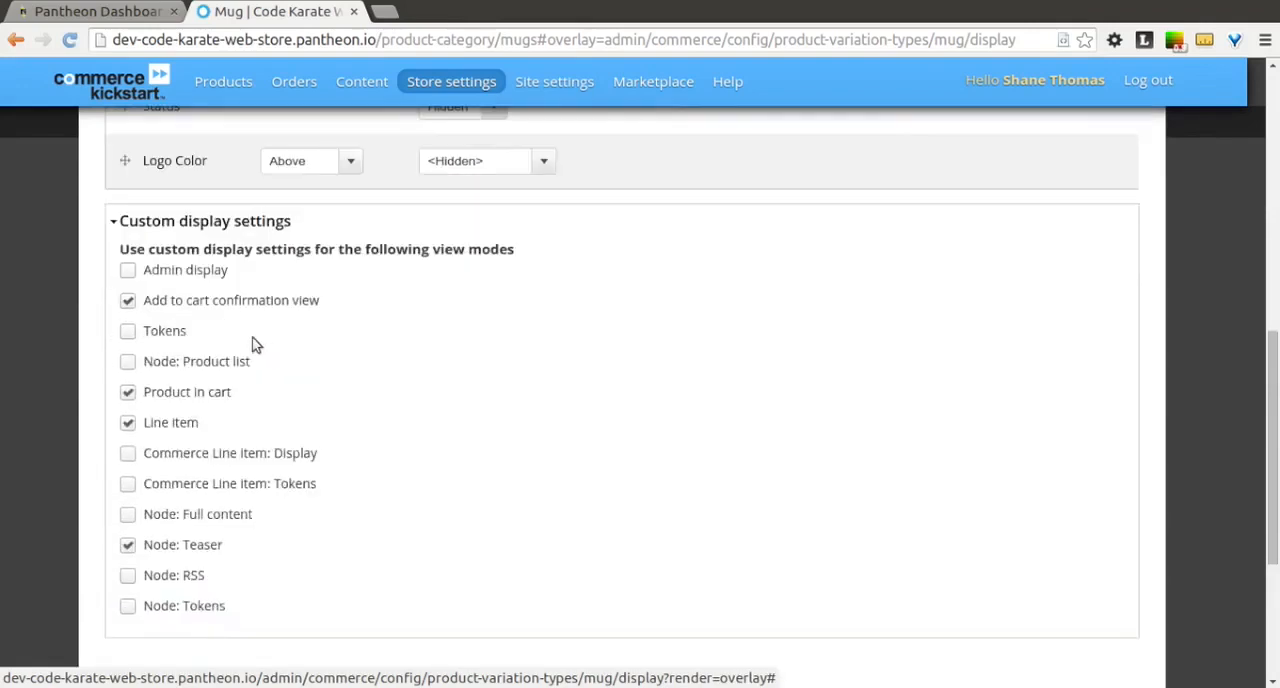
pyautogui.click(128, 364)
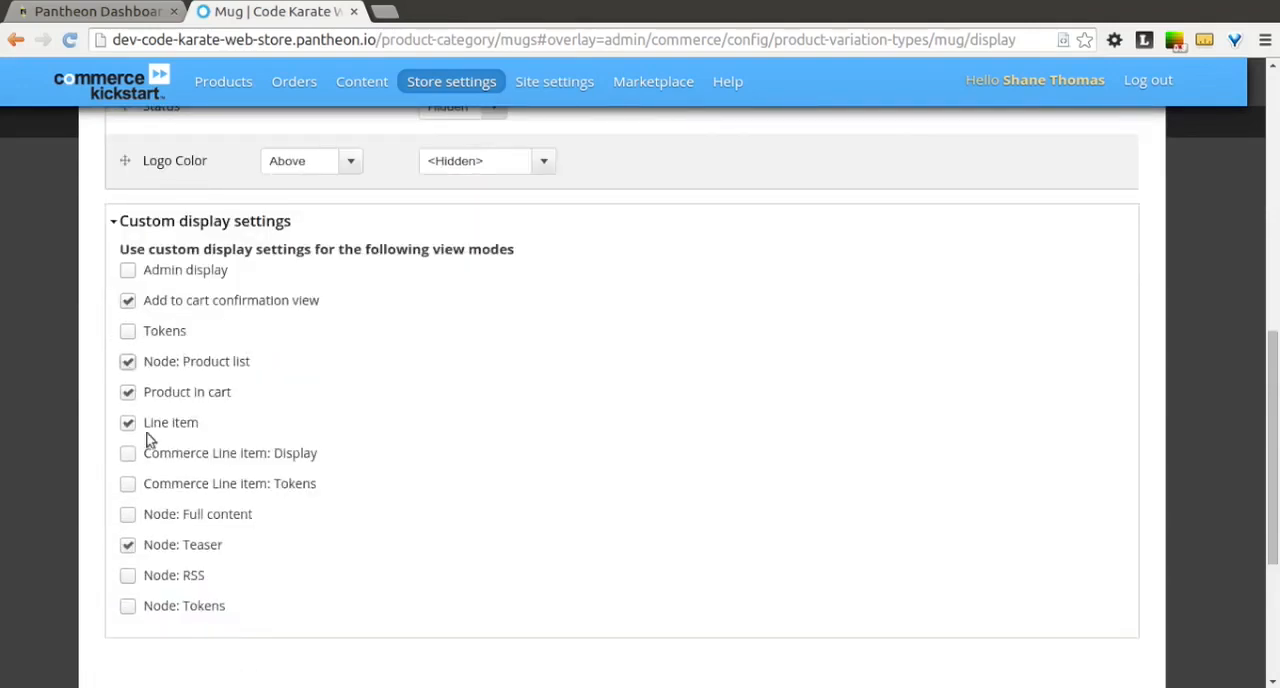
pyautogui.scroll(-3, 102, 492)
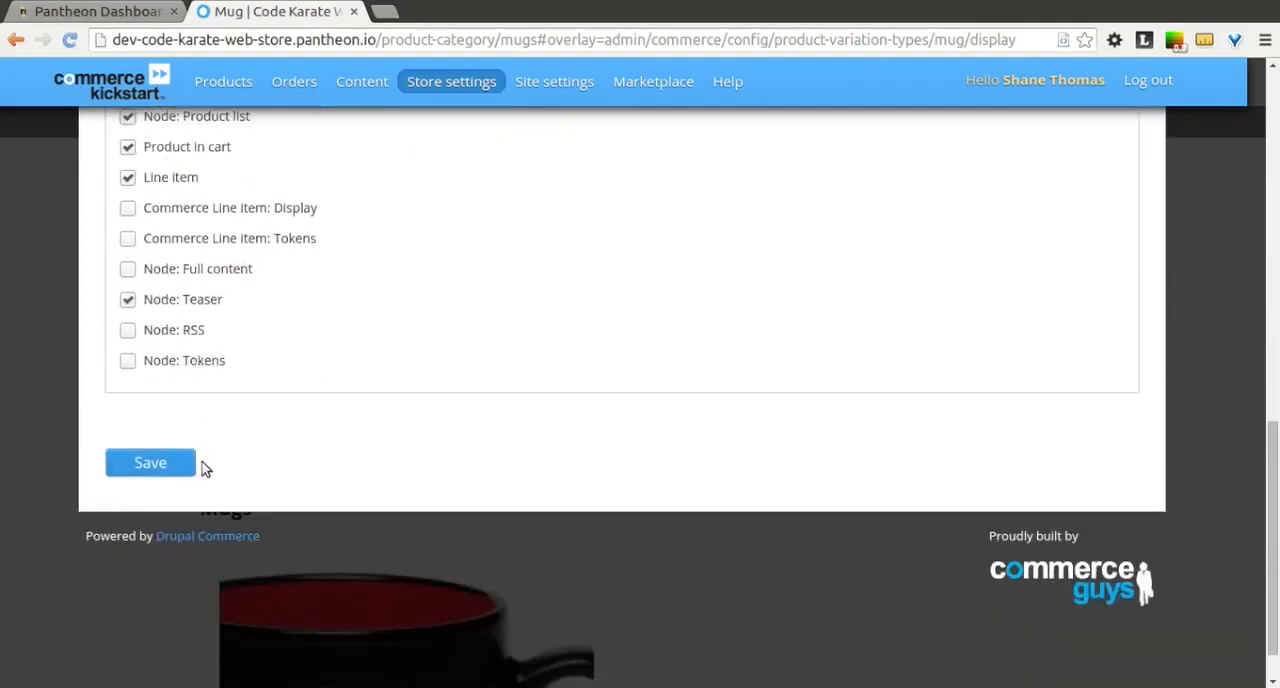
pyautogui.click(150, 462)
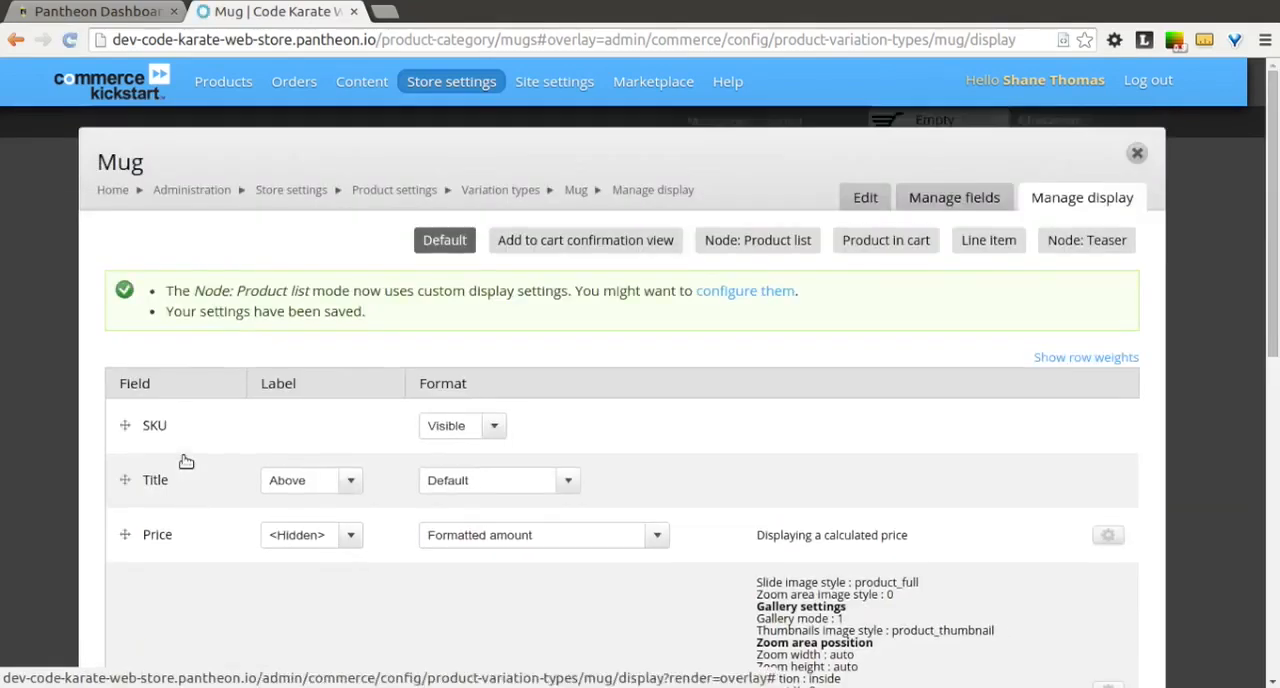
# Step: In the Mug's Node: Product list display, move the Title field above Price and set its label to <Hidden>
pyautogui.click(752, 241)
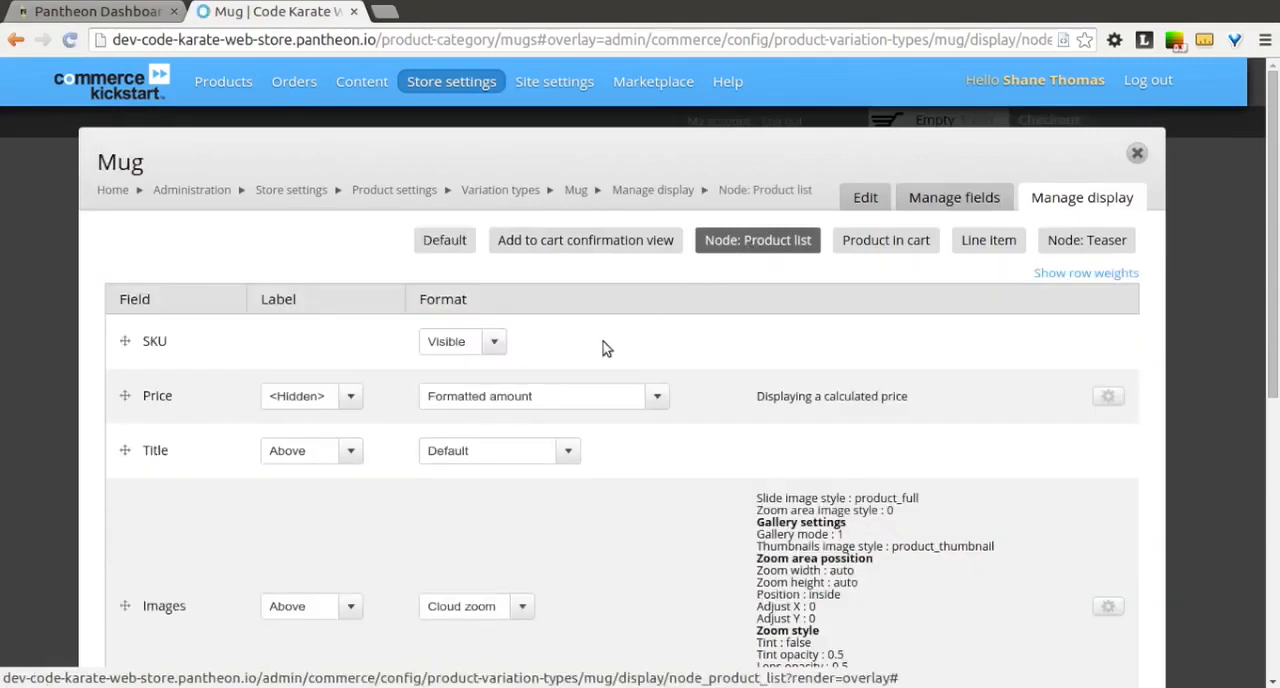
pyautogui.scroll(-4, 408, 445)
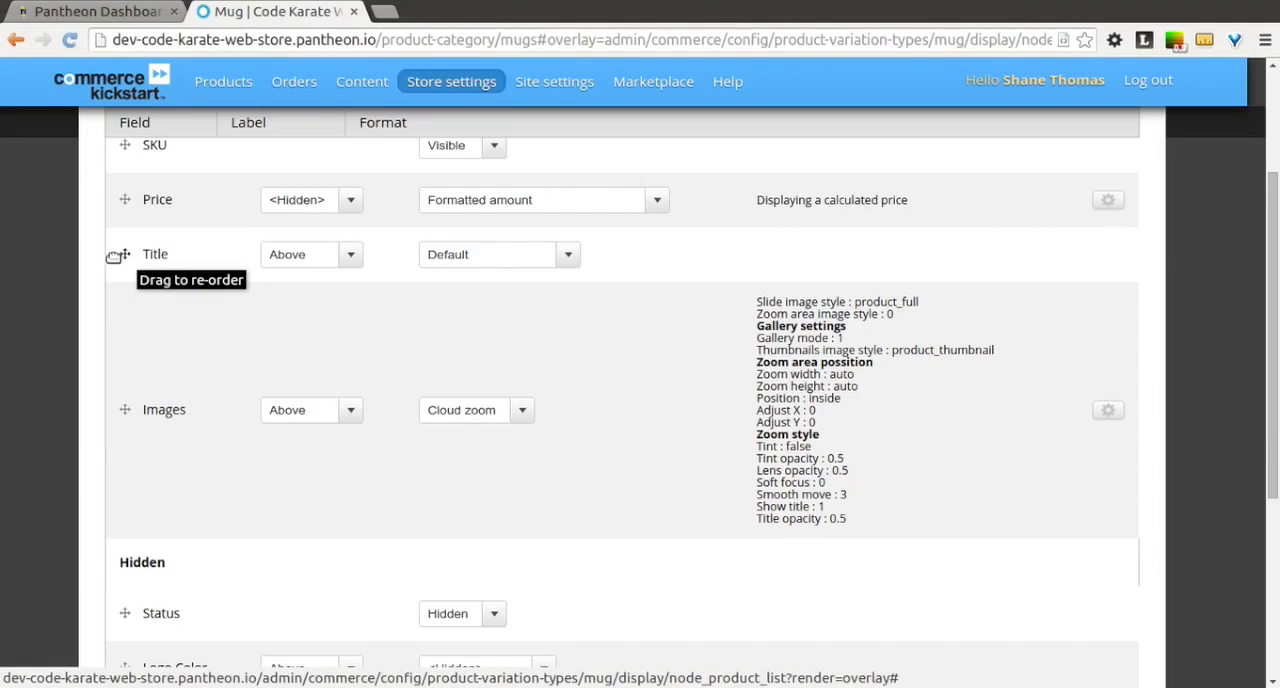
pyautogui.moveTo(125, 255); pyautogui.dragTo(118, 200)
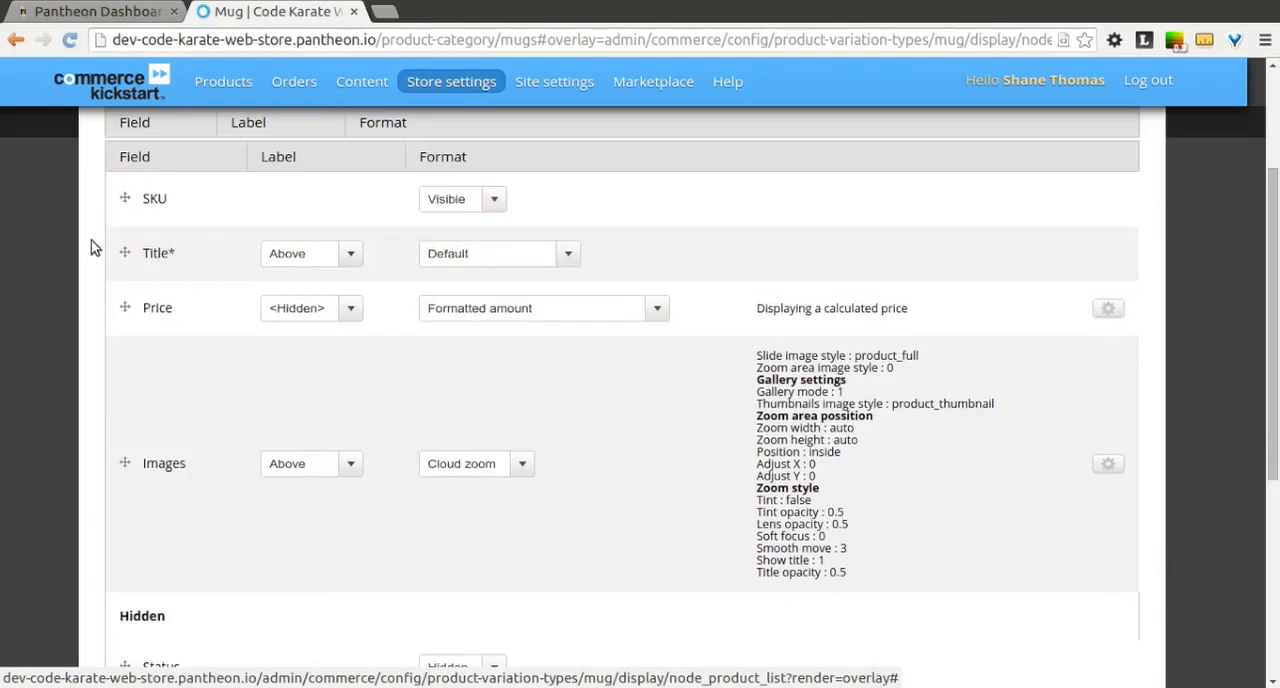
pyautogui.scroll(-1, 91, 248)
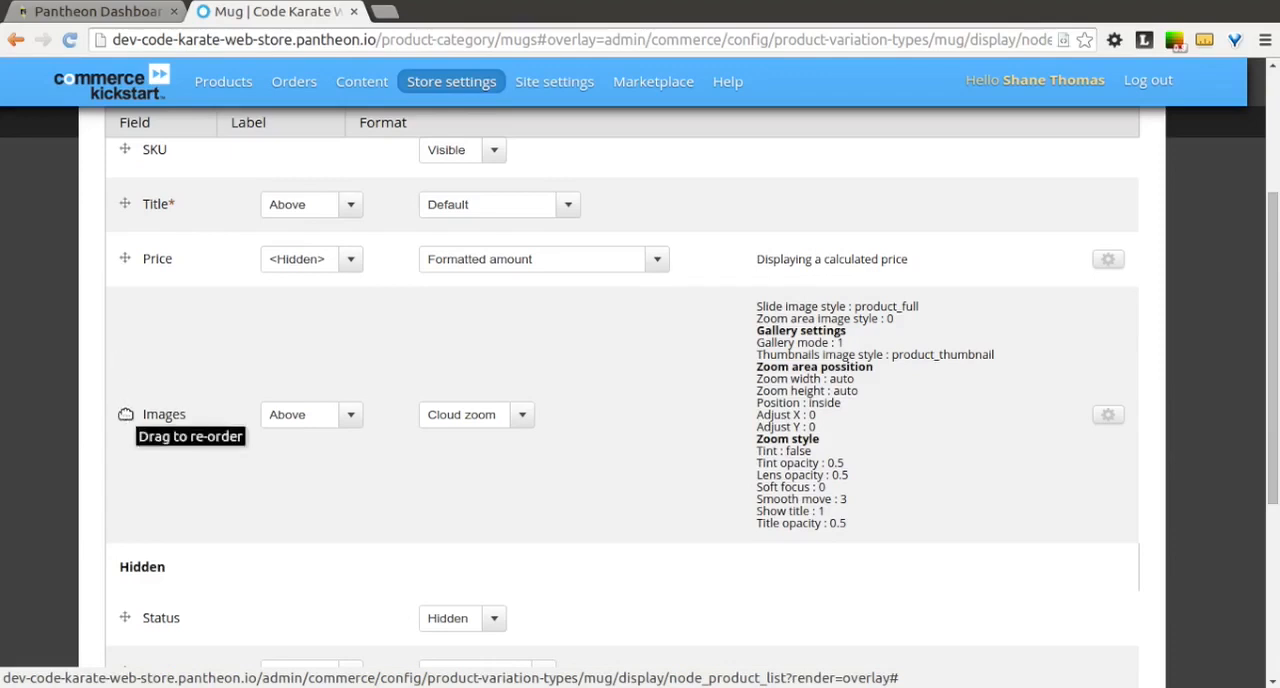
pyautogui.moveTo(125, 414); pyautogui.dragTo(125, 414)
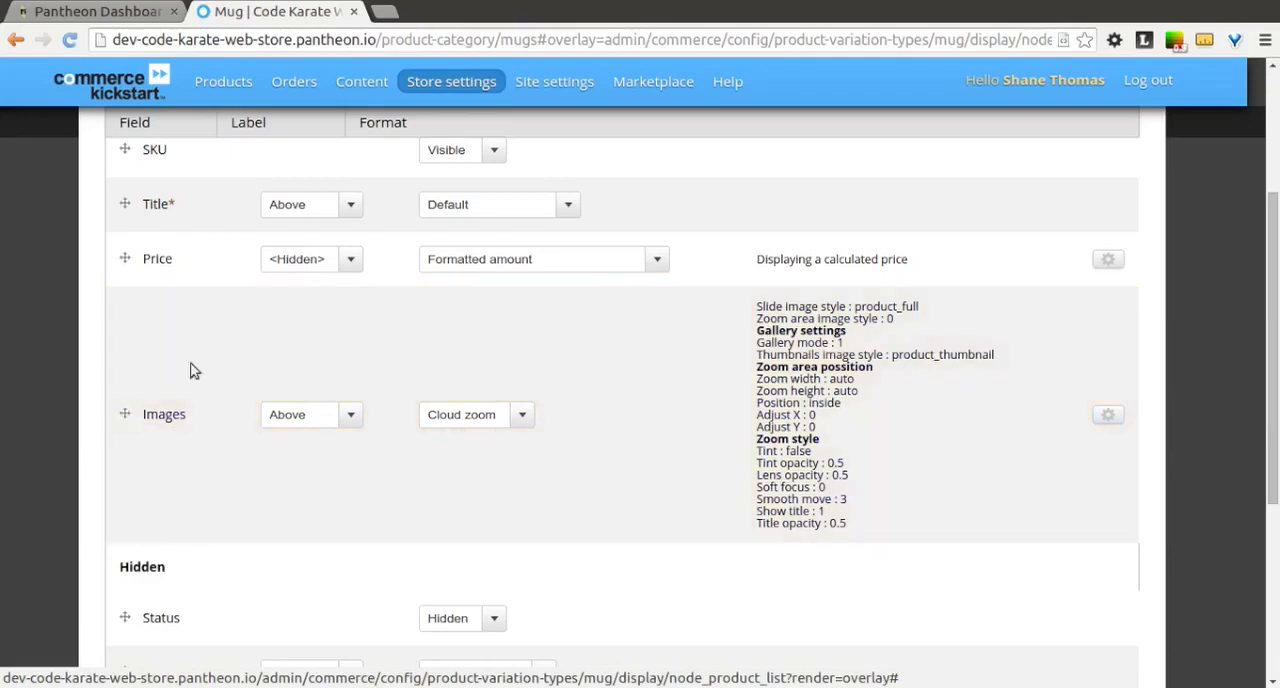
pyautogui.click(354, 207)
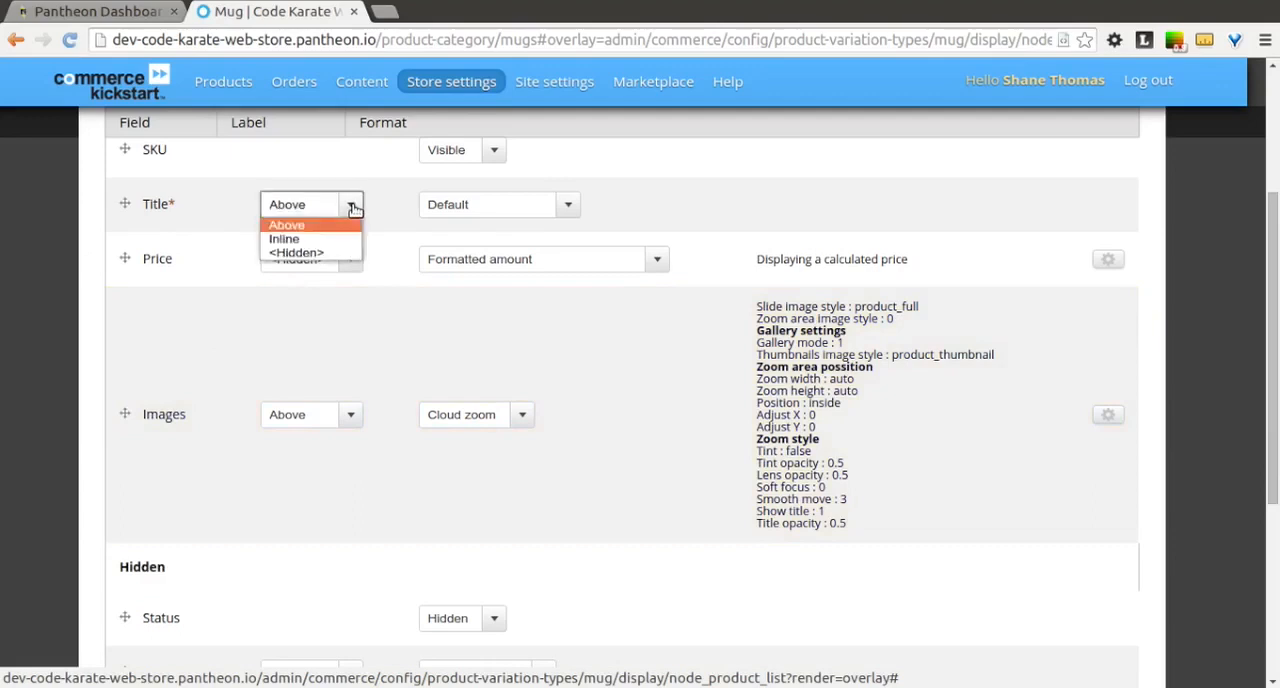
pyautogui.click(355, 254)
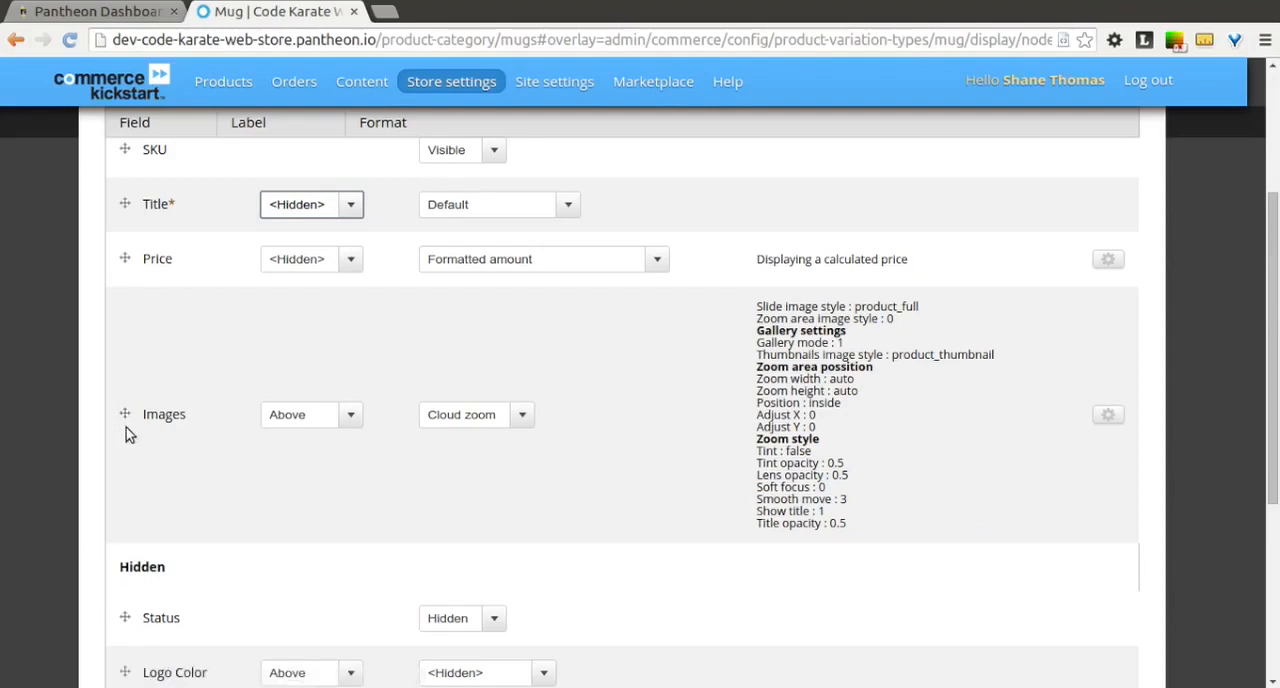
# Step: Move the Images field above Price, and set its label to <Hidden> and its format to Image Delta
pyautogui.moveTo(125, 414); pyautogui.dragTo(132, 326)
pyautogui.moveTo(134, 399); pyautogui.dragTo(150, 482)
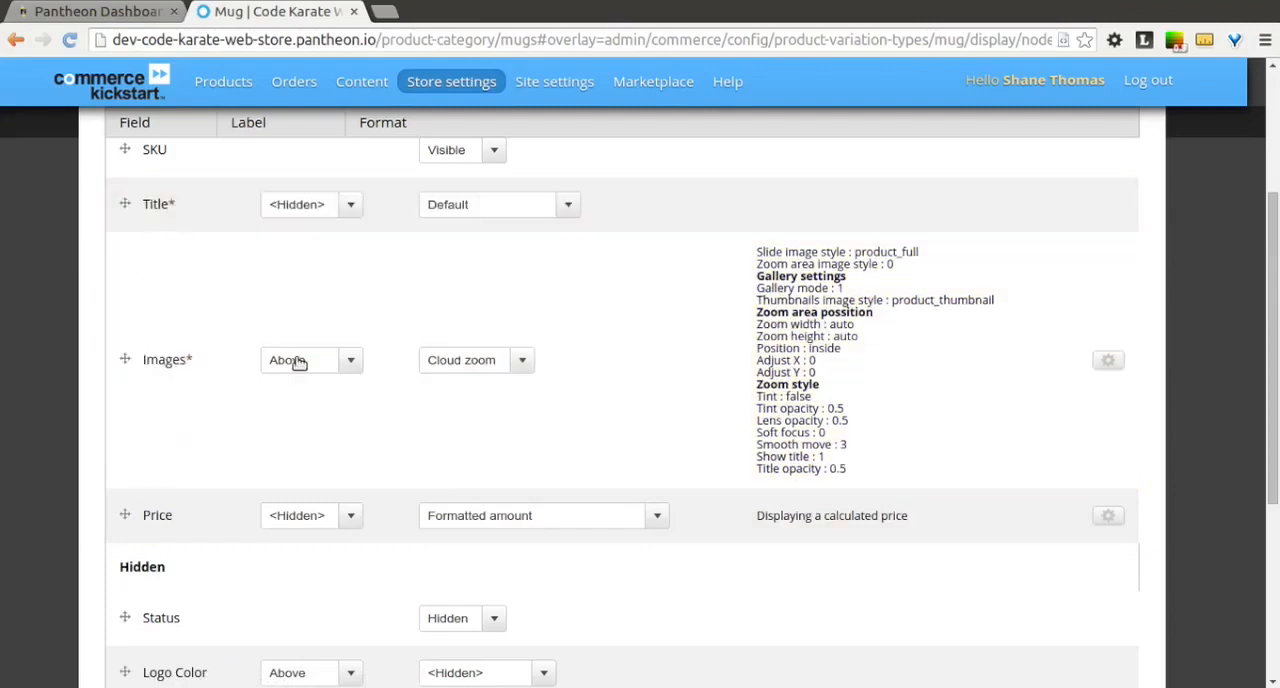
pyautogui.click(343, 362)
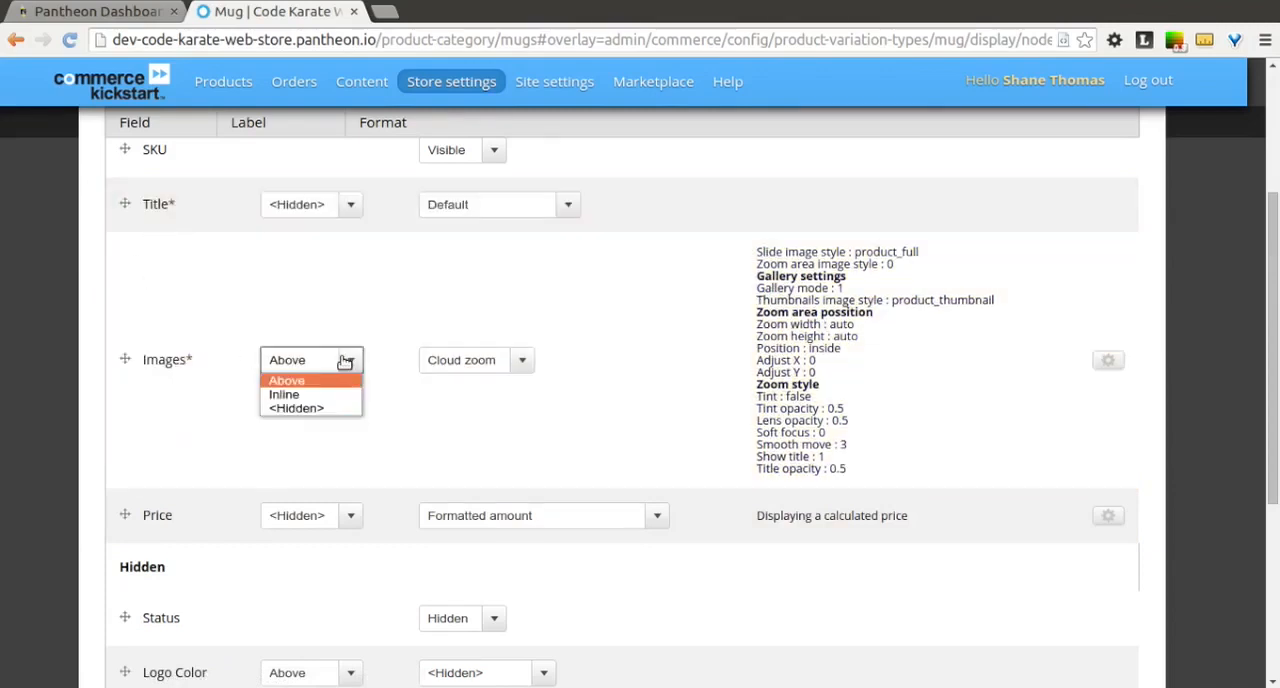
pyautogui.click(336, 409)
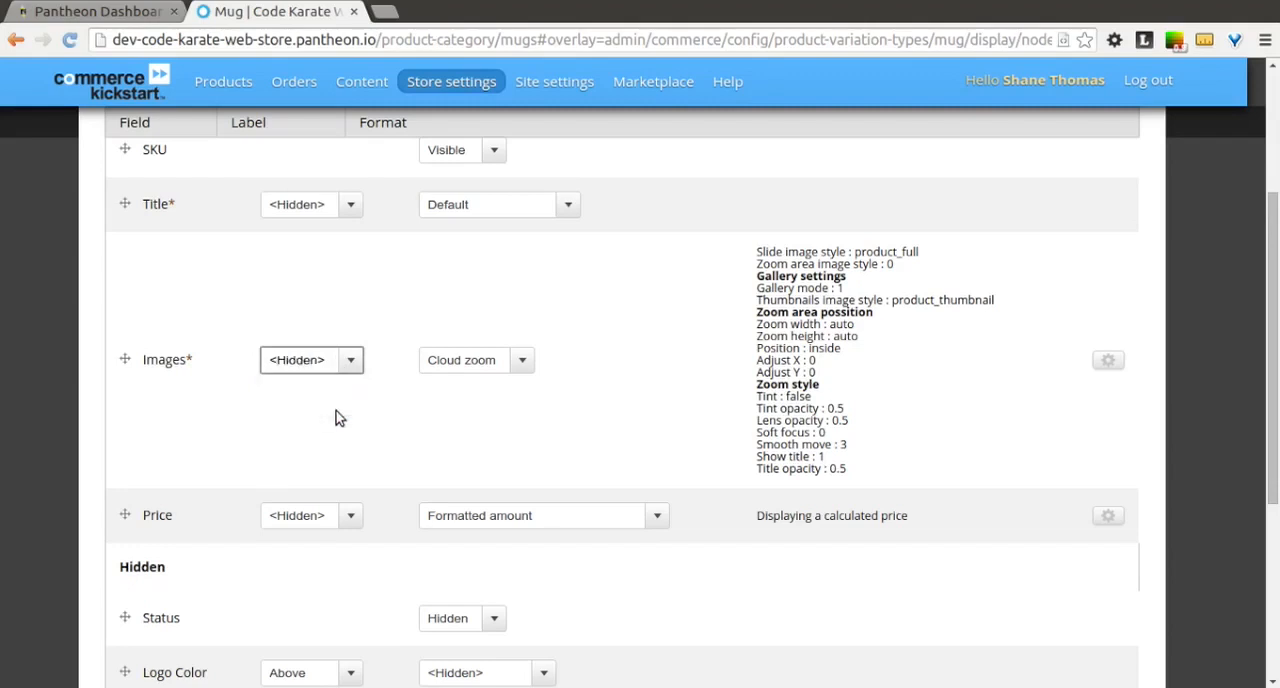
pyautogui.click(523, 362)
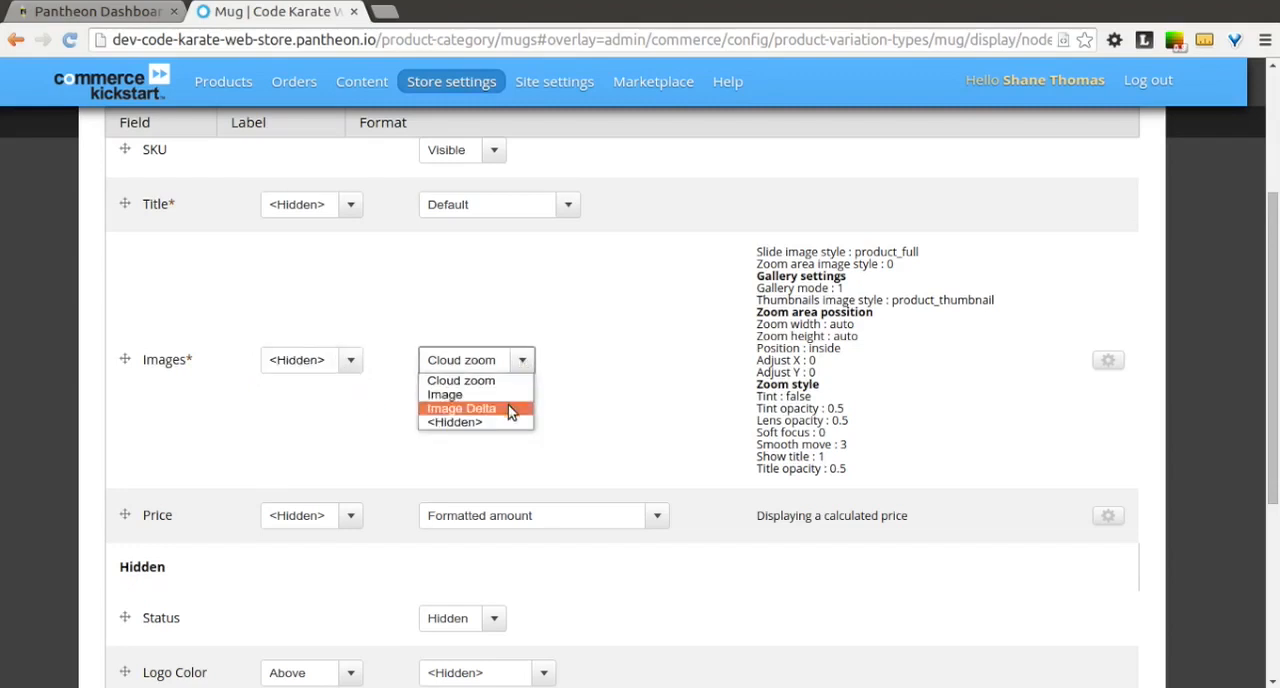
pyautogui.click(508, 412)
pyautogui.click(578, 417)
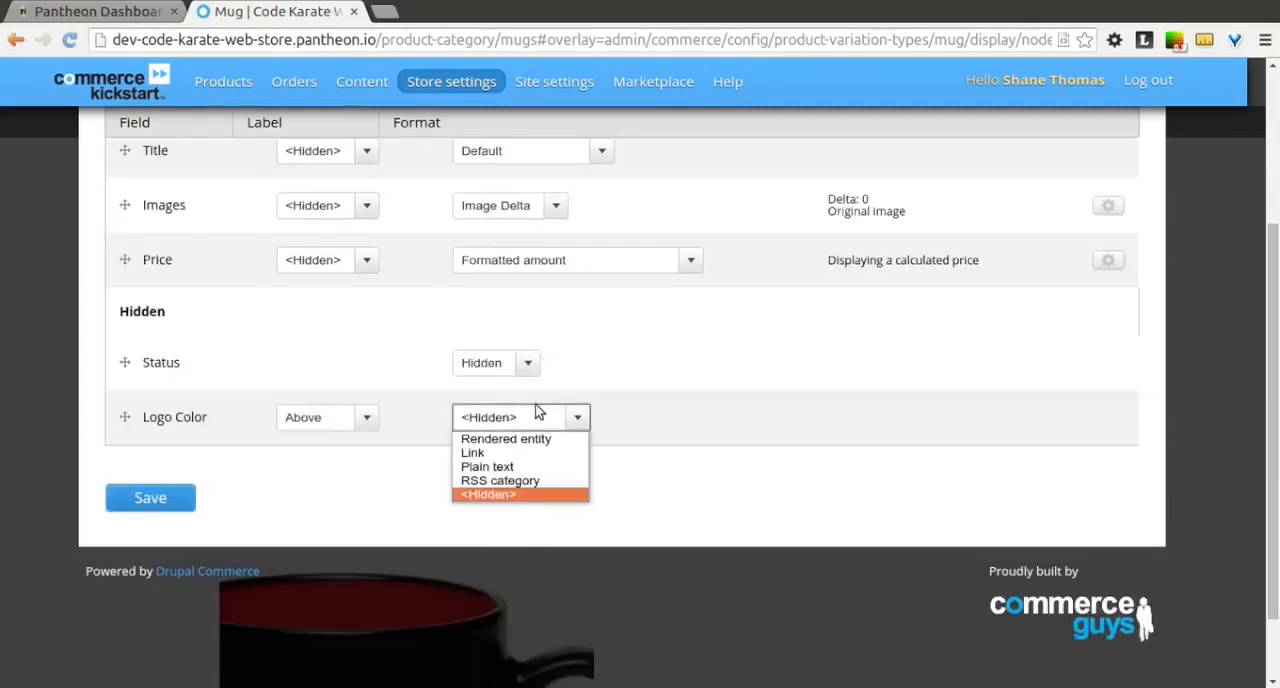
pyautogui.click(679, 336)
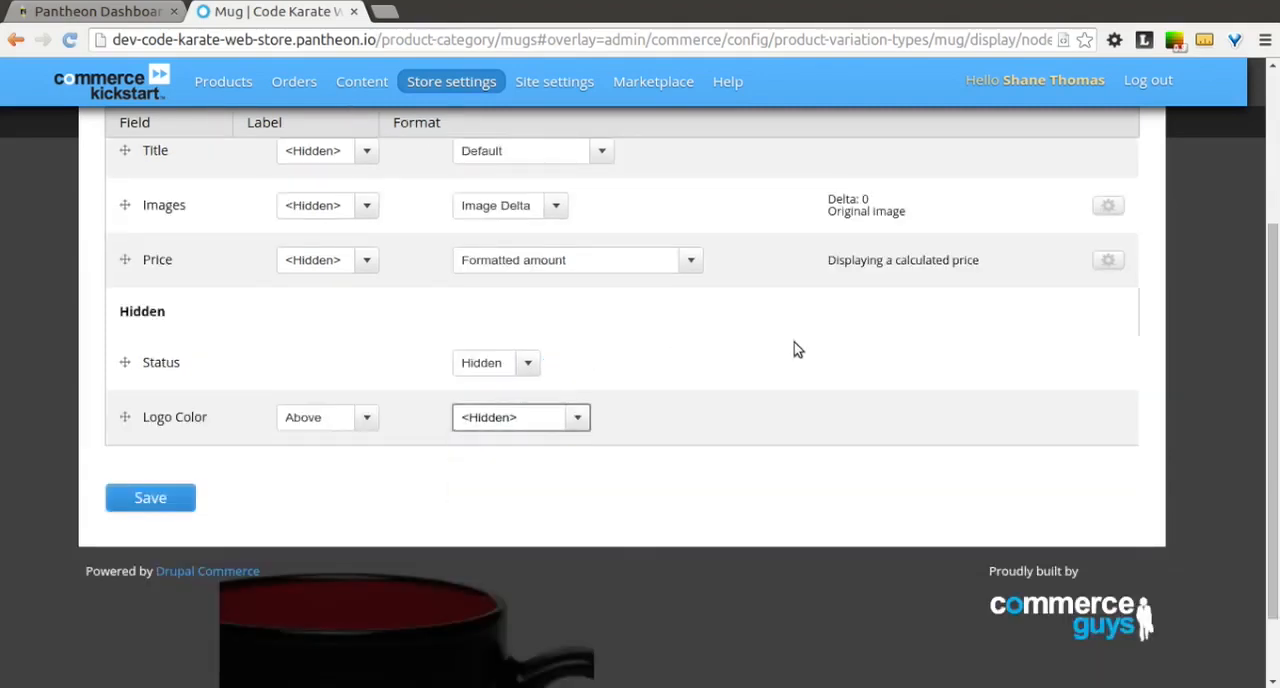
# Step: Set the Images field's image style to product_medium and link the image to Content, keeping delta 0, and apply the format settings
pyautogui.scroll(2, 794, 342)
pyautogui.scroll(1, 794, 342)
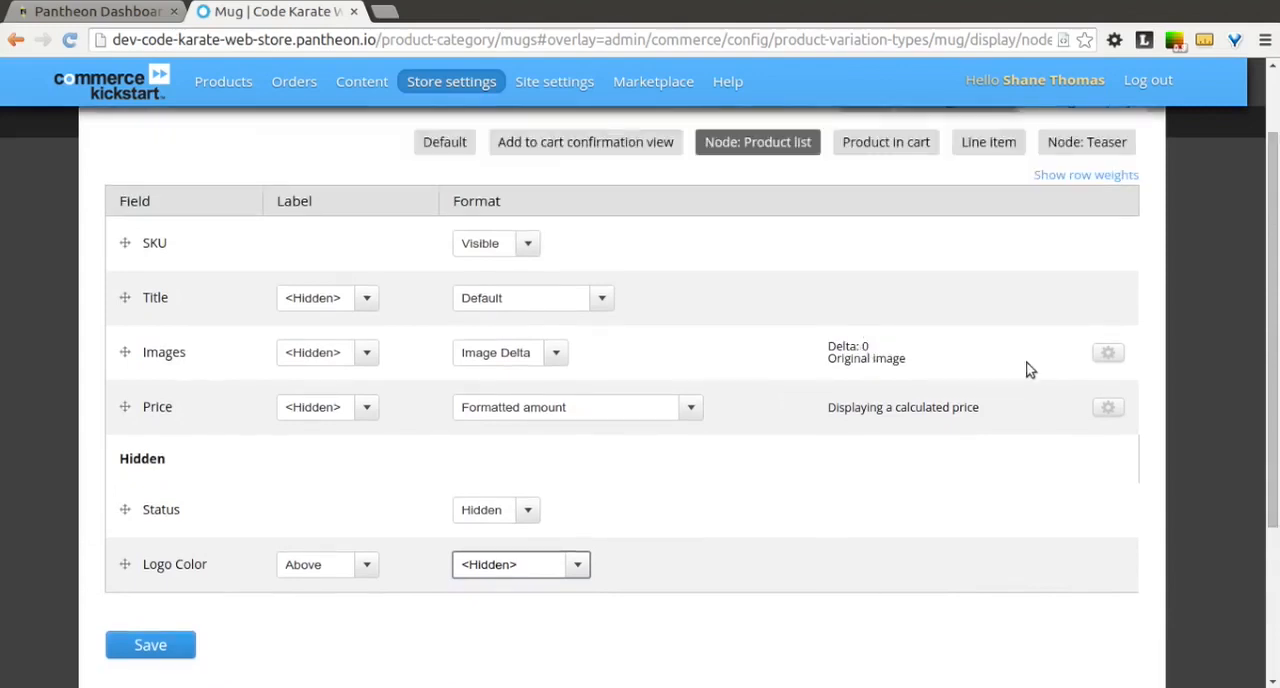
pyautogui.click(1106, 354)
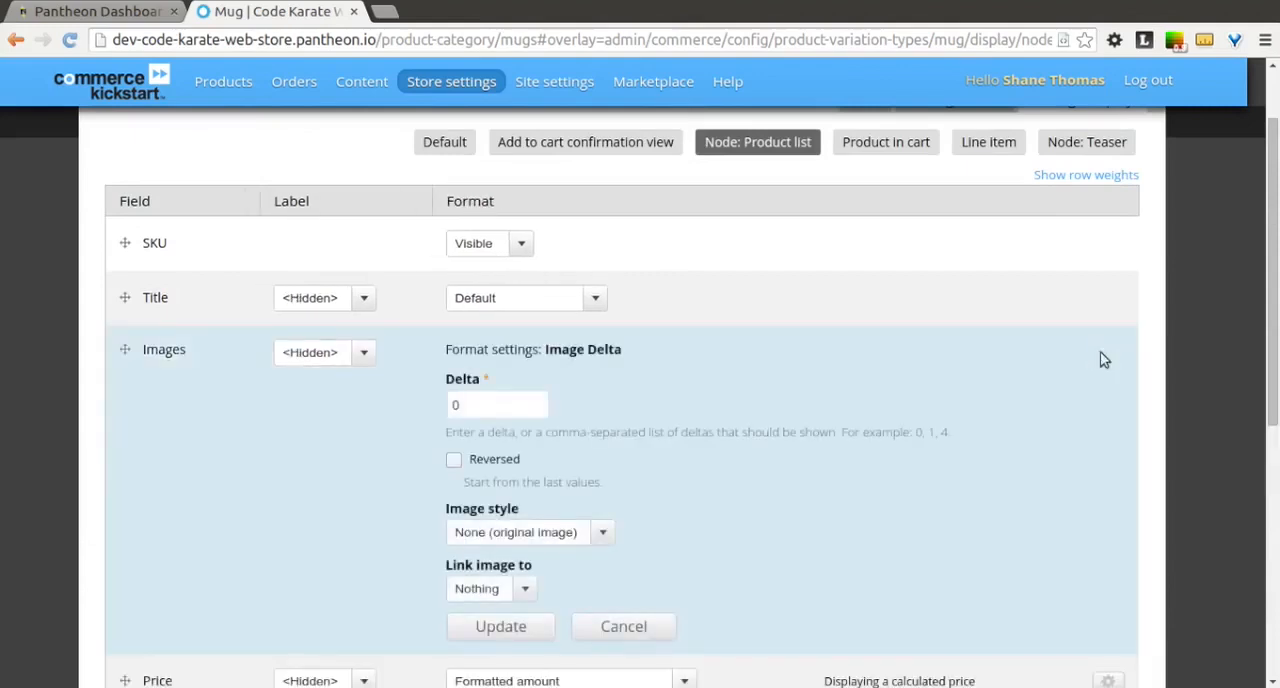
pyautogui.click(483, 406)
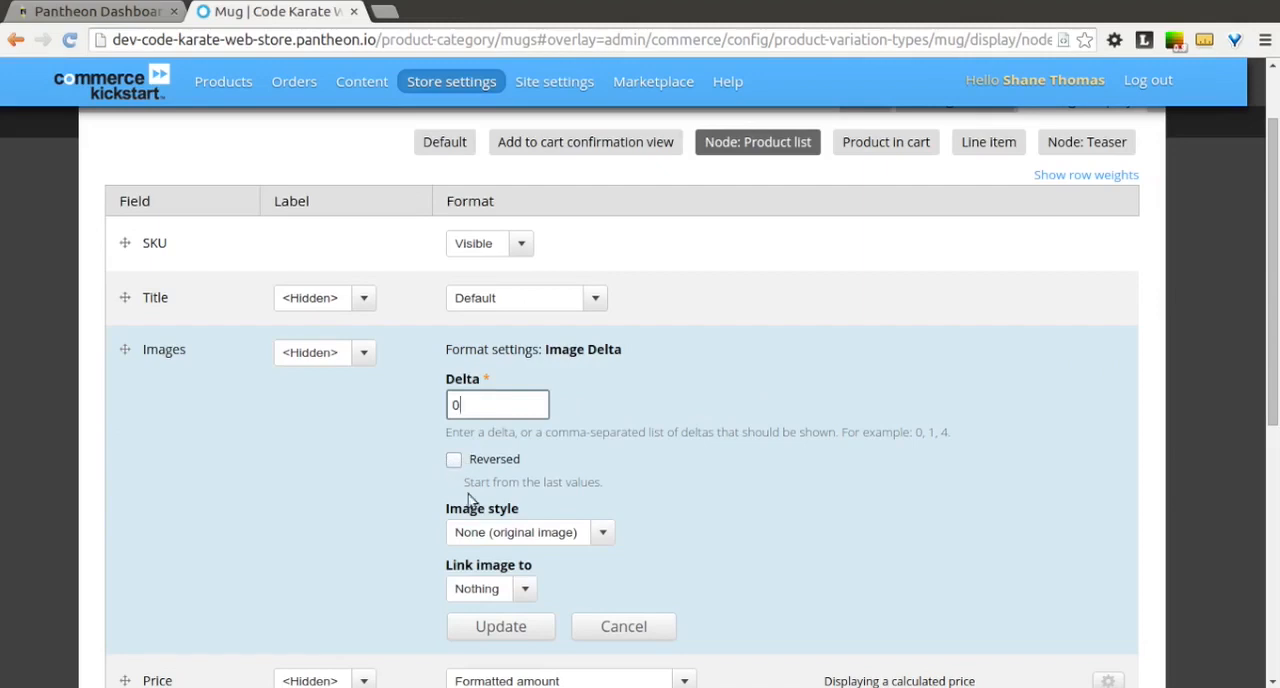
pyautogui.click(604, 535)
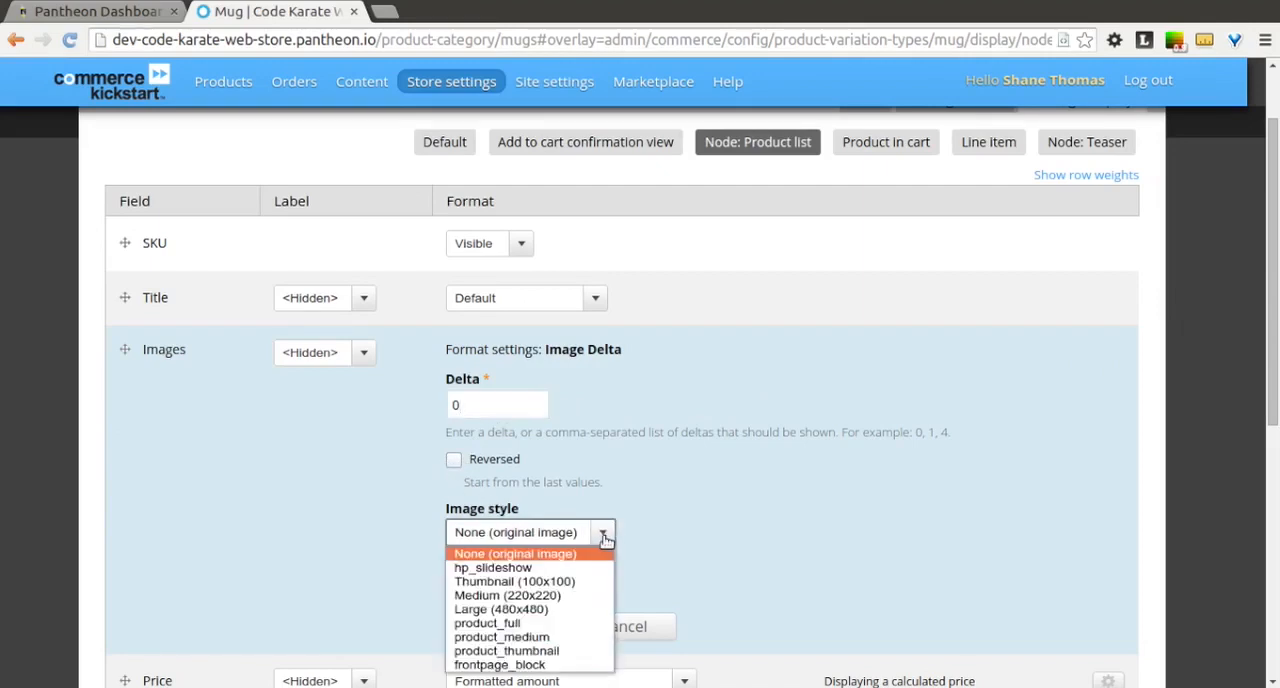
pyautogui.click(557, 638)
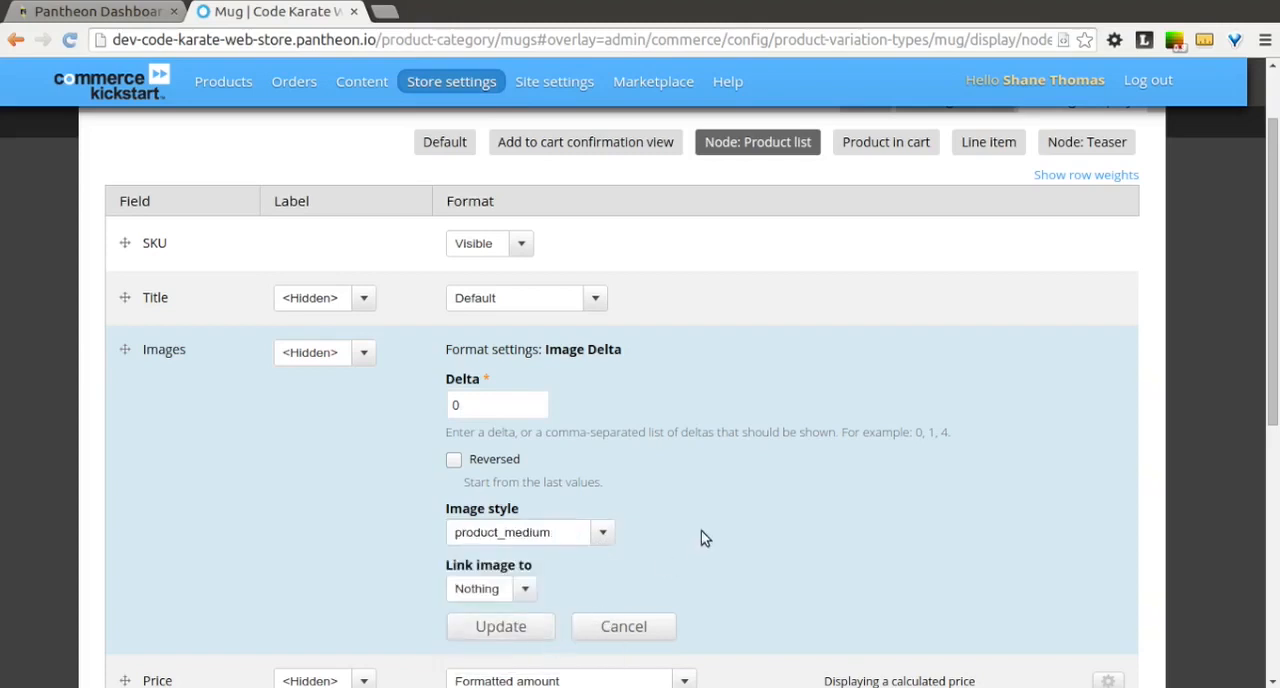
pyautogui.scroll(-1, 702, 533)
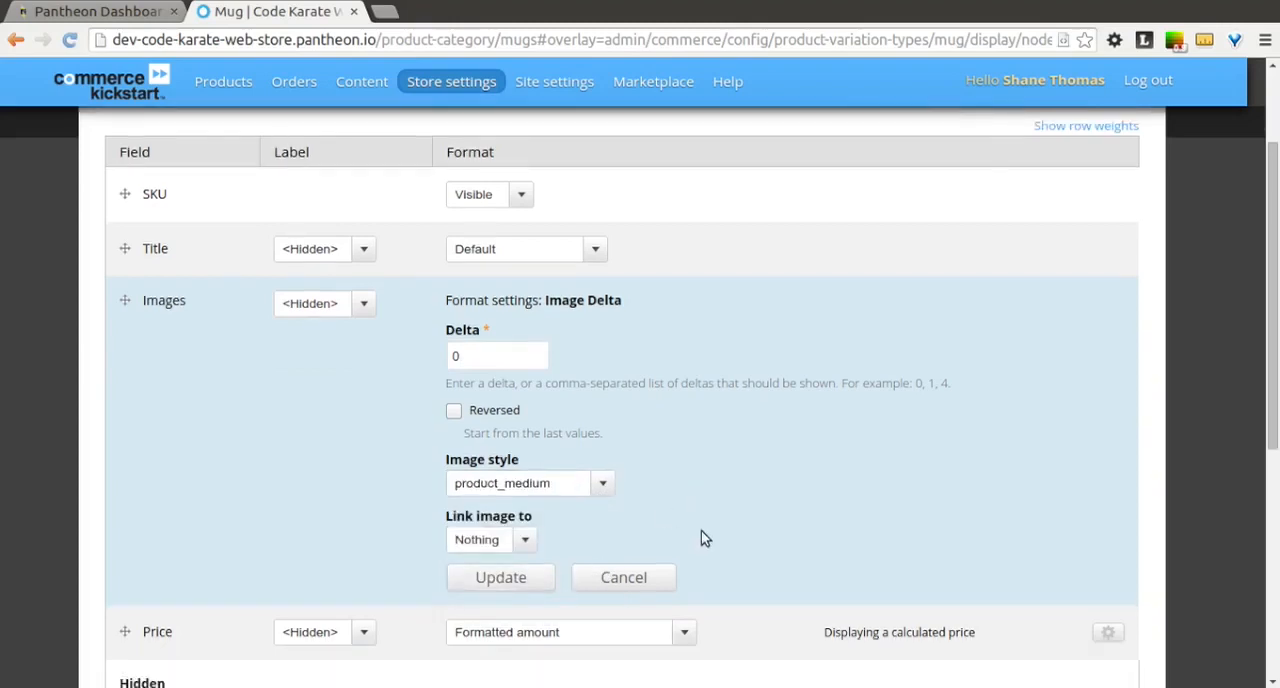
pyautogui.scroll(-1, 701, 531)
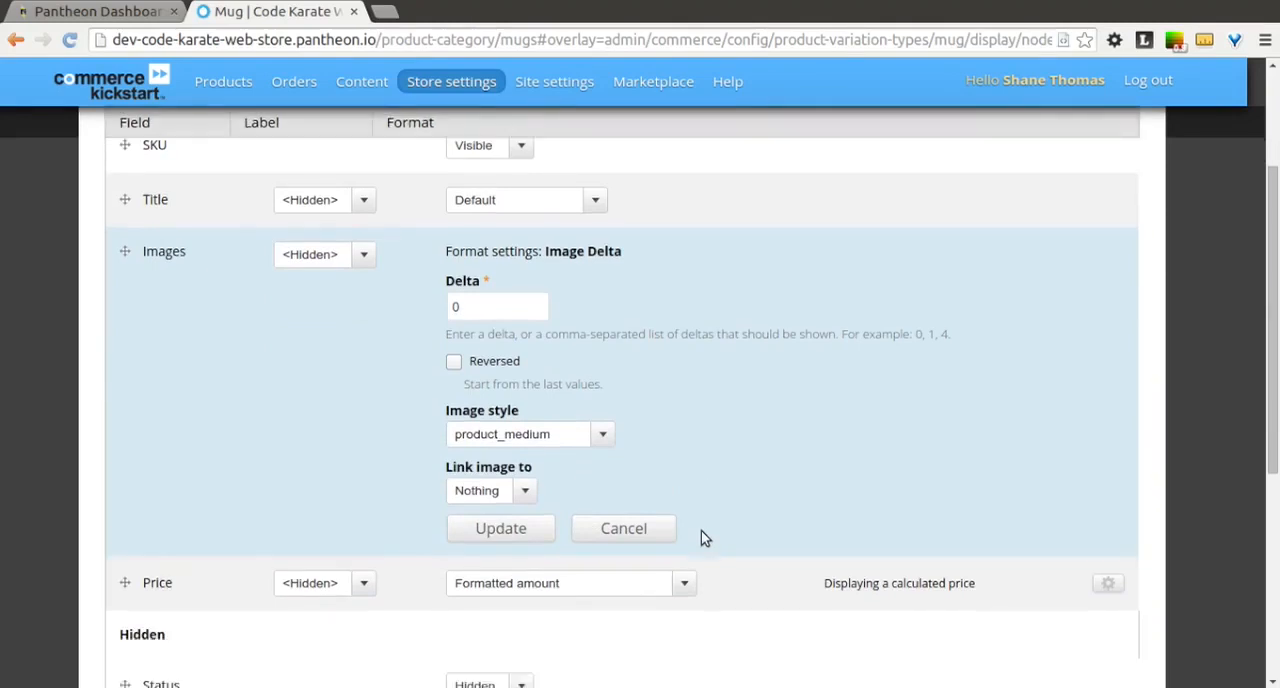
pyautogui.click(526, 493)
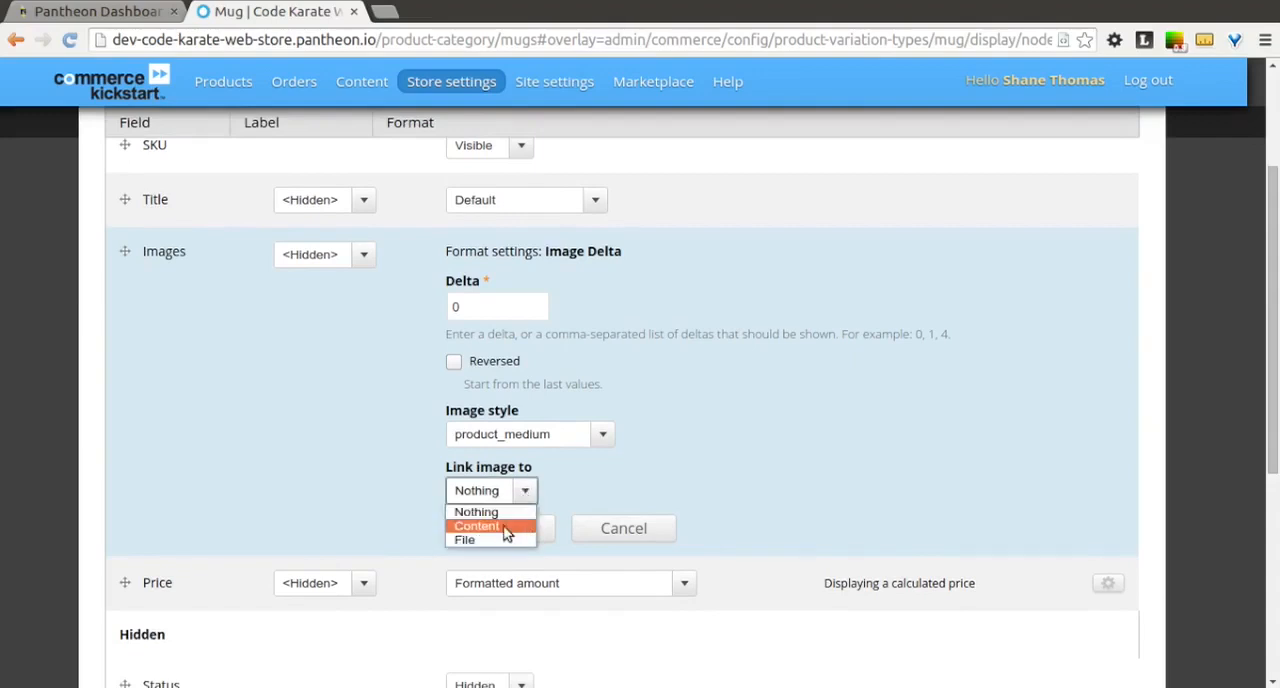
pyautogui.click(505, 530)
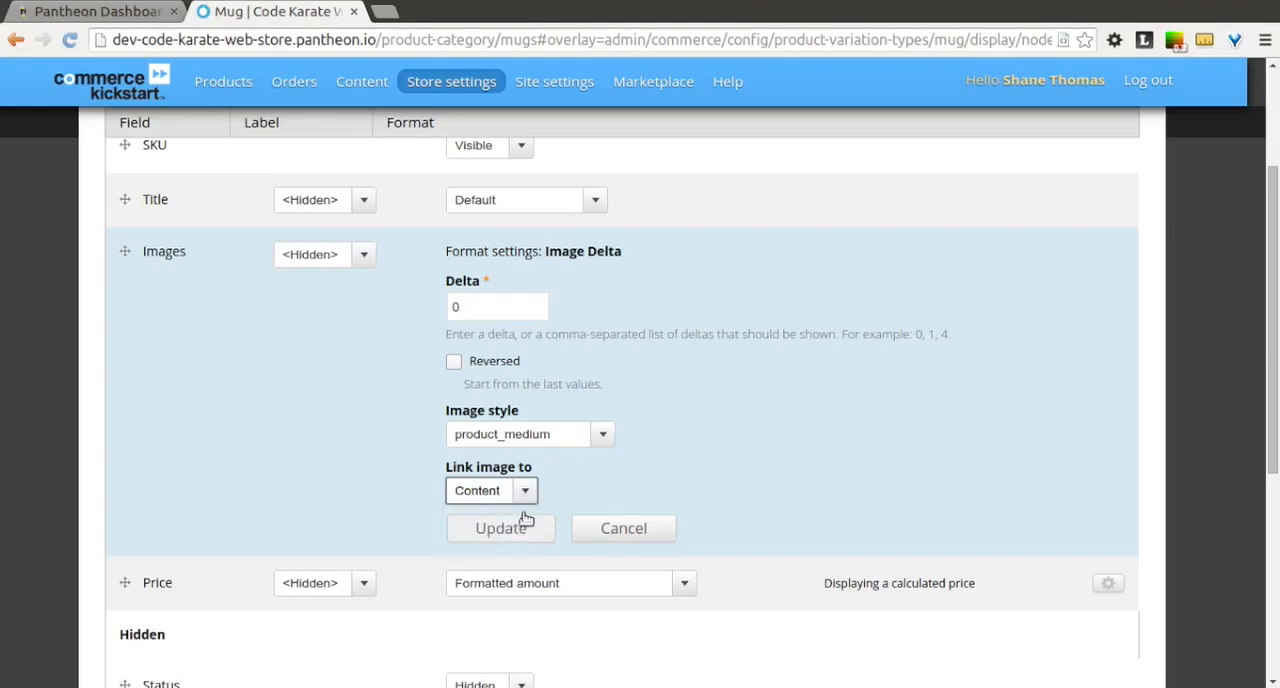
pyautogui.click(530, 527)
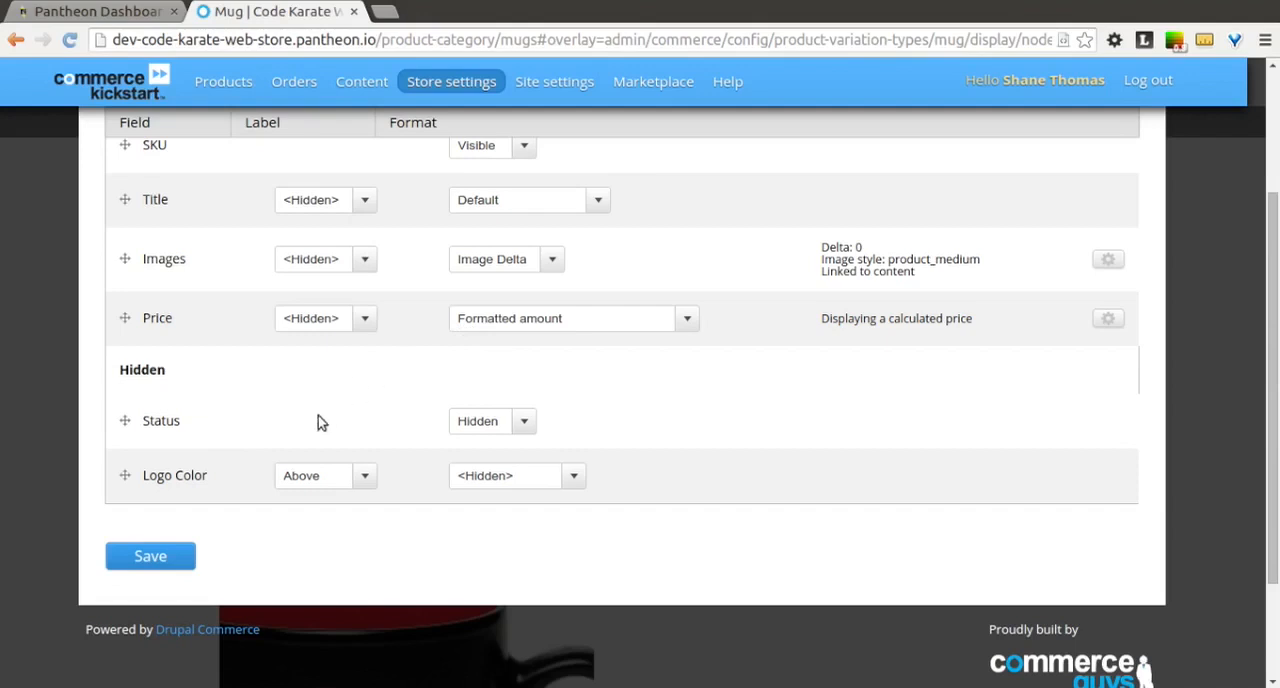
# Step: Save the Node: Product list display settings, close the overlay, and check the mug in the Mugs category listing
pyautogui.click(150, 556)
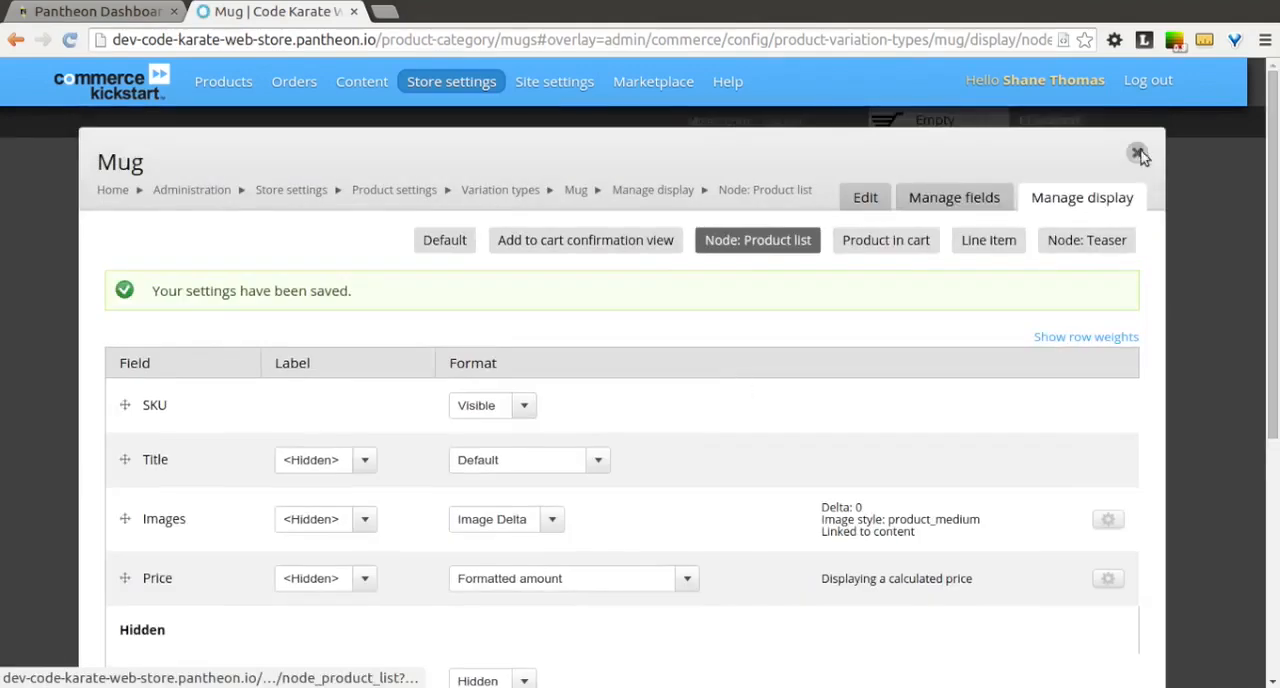
pyautogui.click(1138, 153)
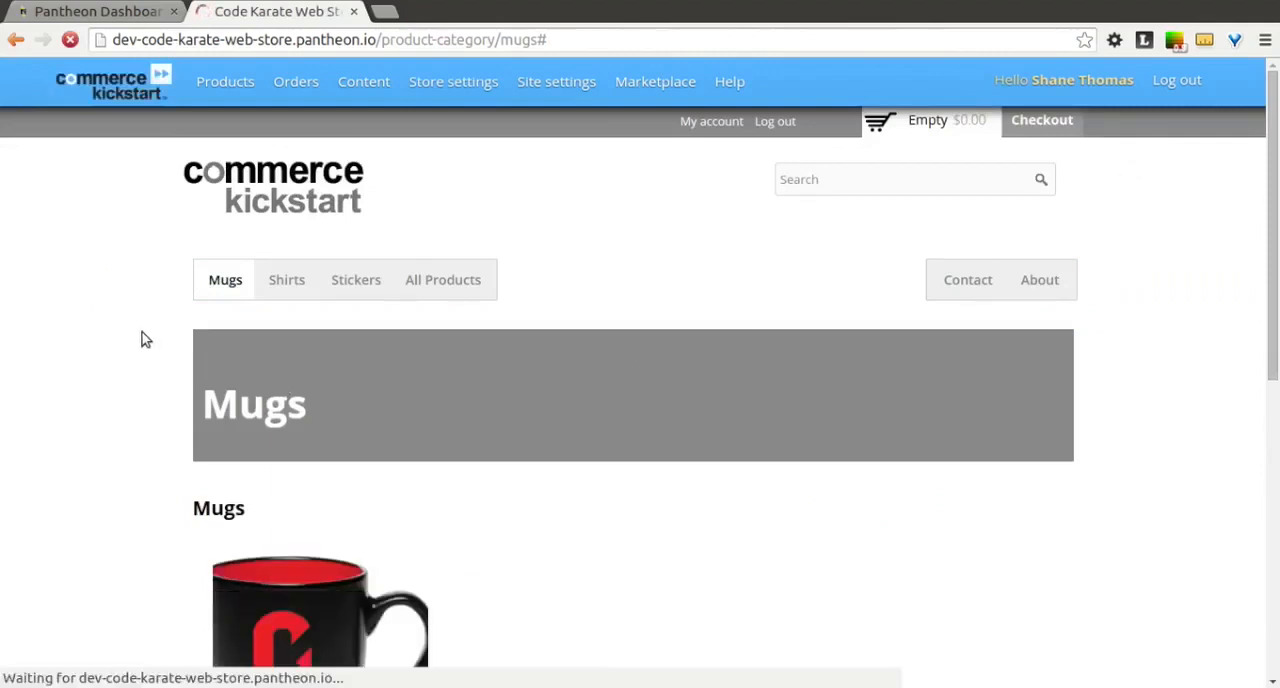
pyautogui.scroll(-4, 145, 340)
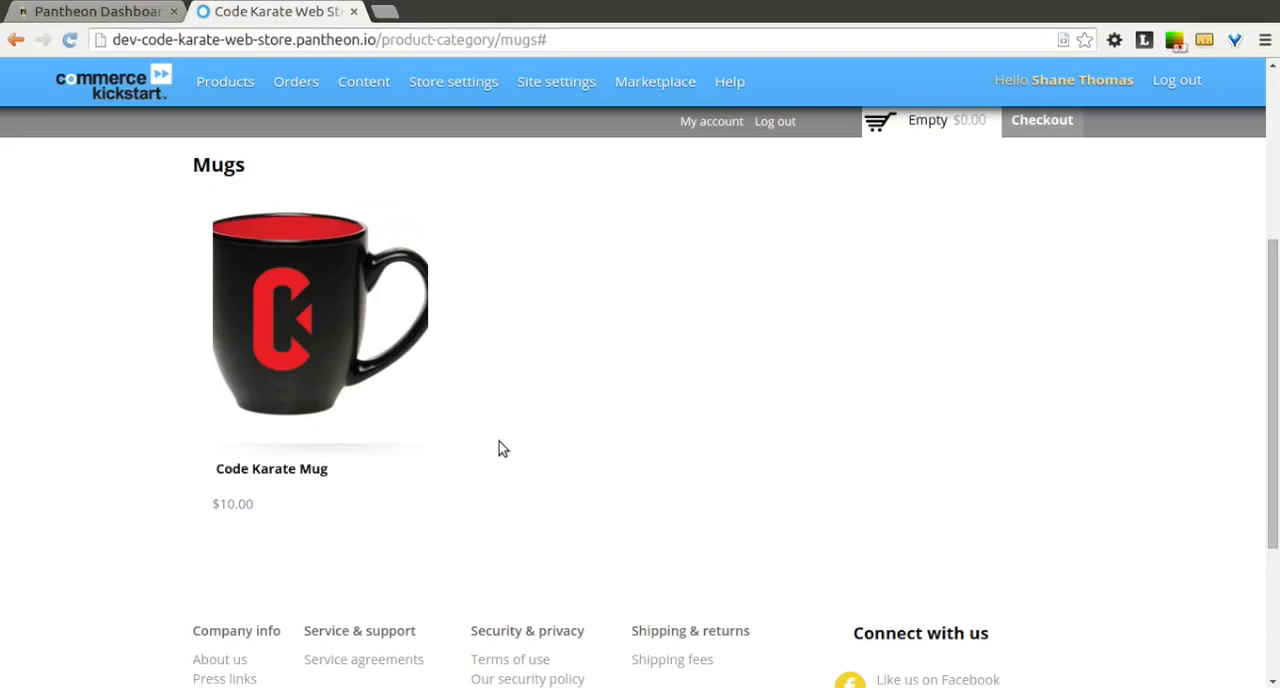
# Step: Open the Shirt variation type's display settings and set the Images field's format to Cloud zoom in the Default display
pyautogui.scroll(5, 502, 449)
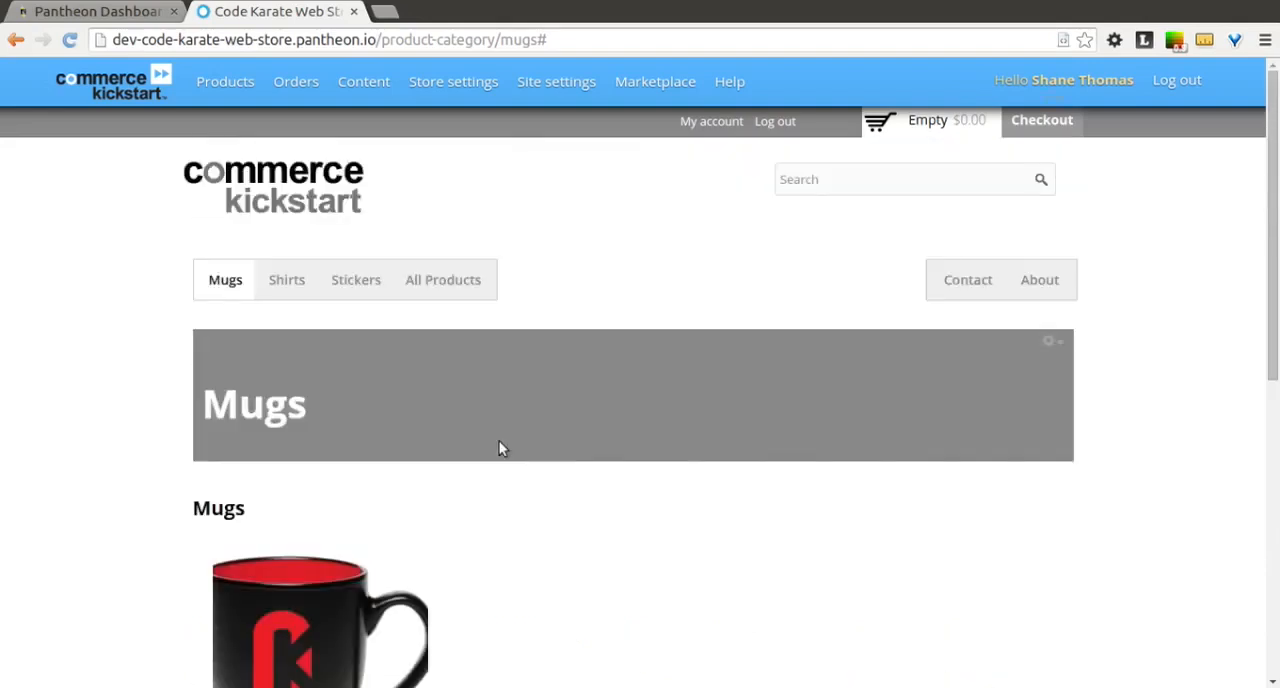
pyautogui.moveTo(225, 84)
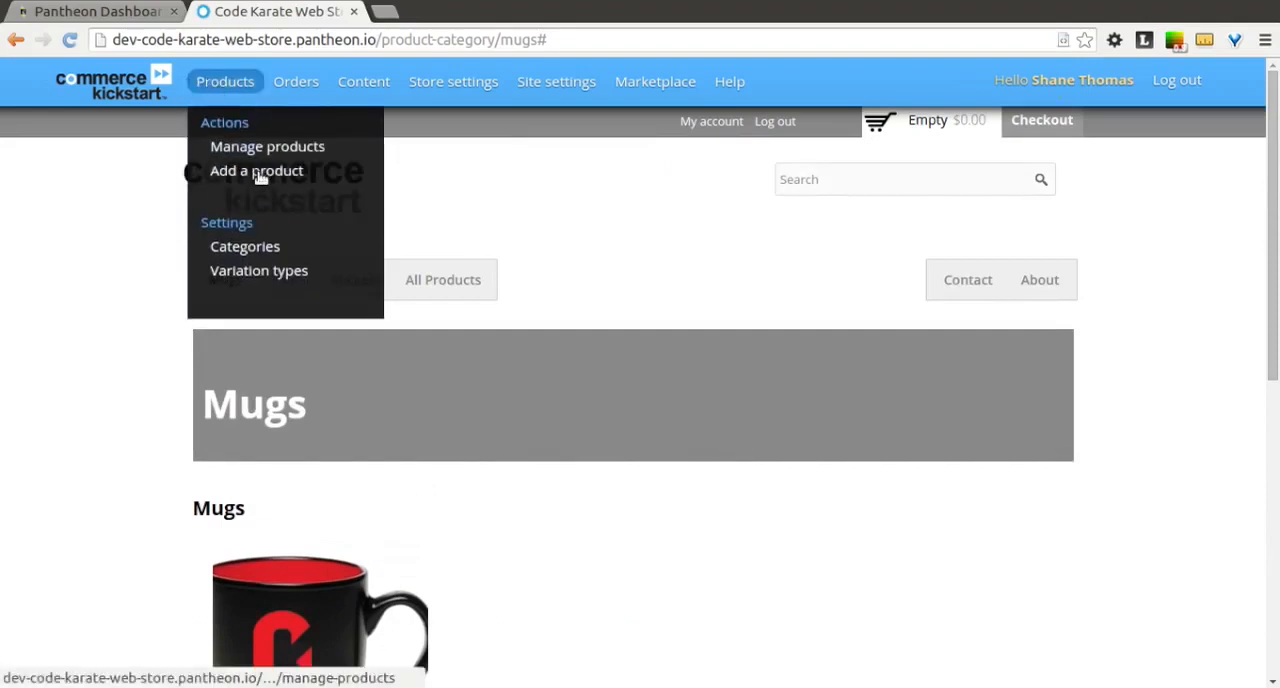
pyautogui.click(287, 276)
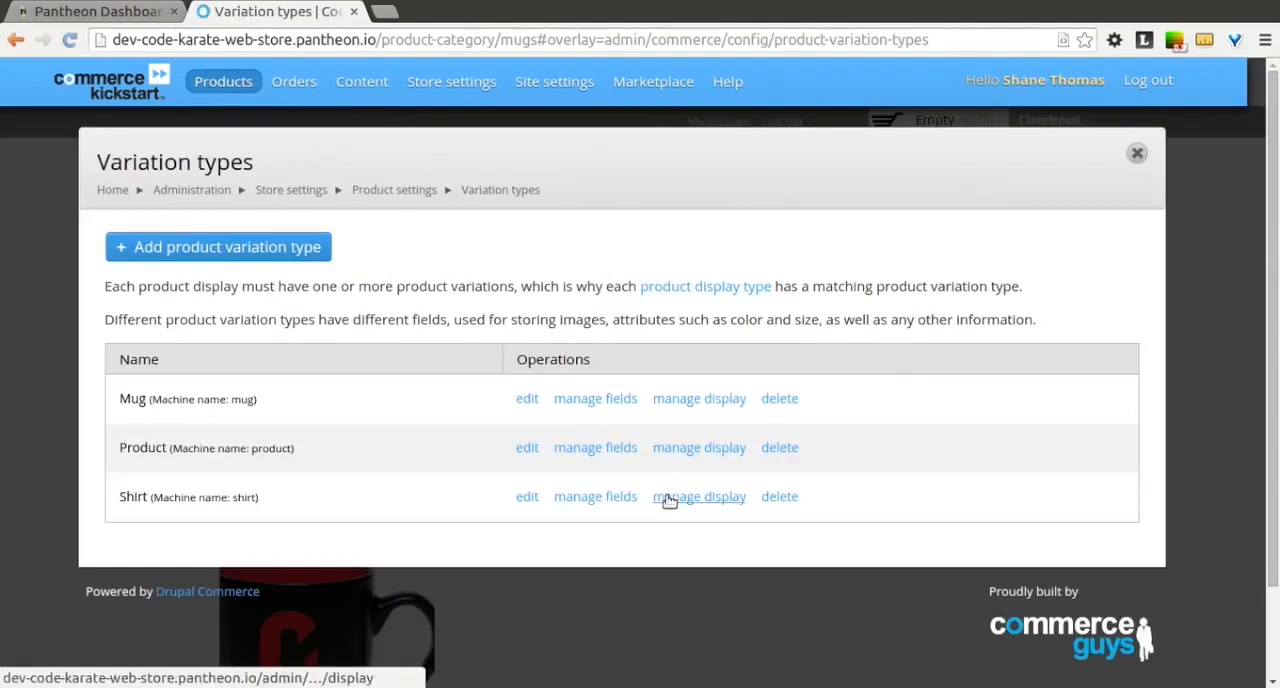
pyautogui.click(669, 498)
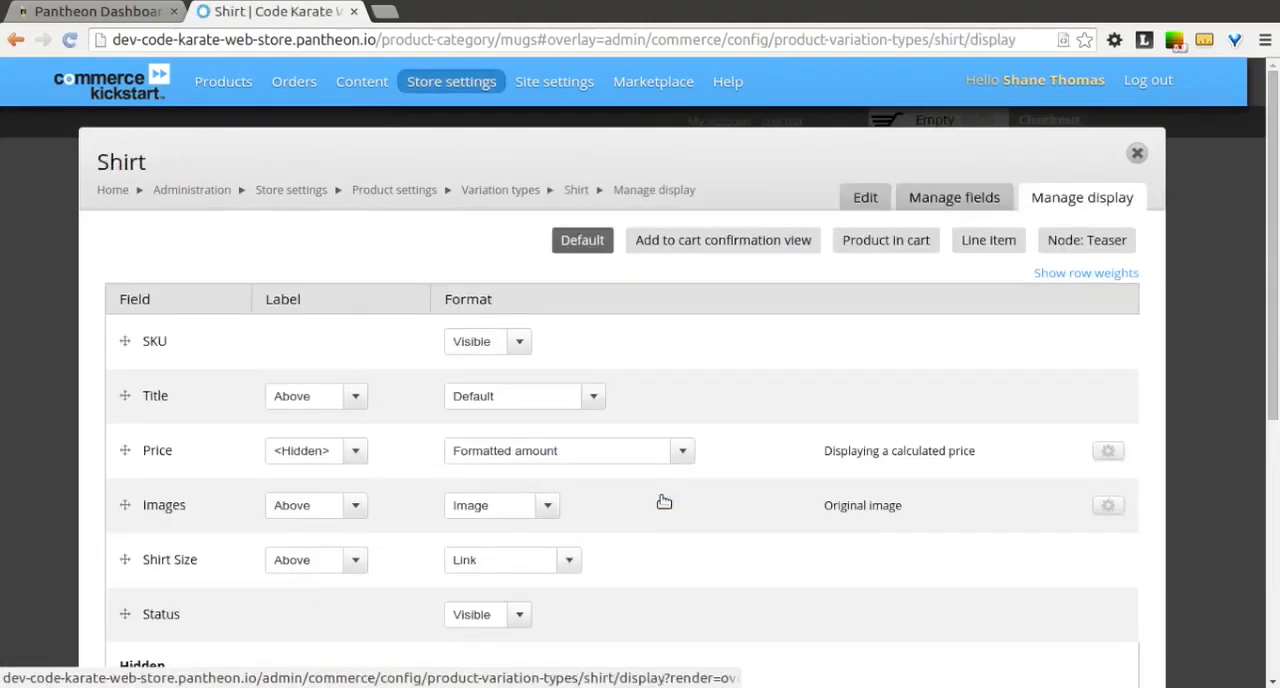
pyautogui.click(549, 507)
pyautogui.click(549, 530)
# Step: In the Images field's Cloud zoom settings, set the slide image style to product_full, enable Gallery mode and use product_thumbnail for thumbnails
pyautogui.scroll(-3, 637, 560)
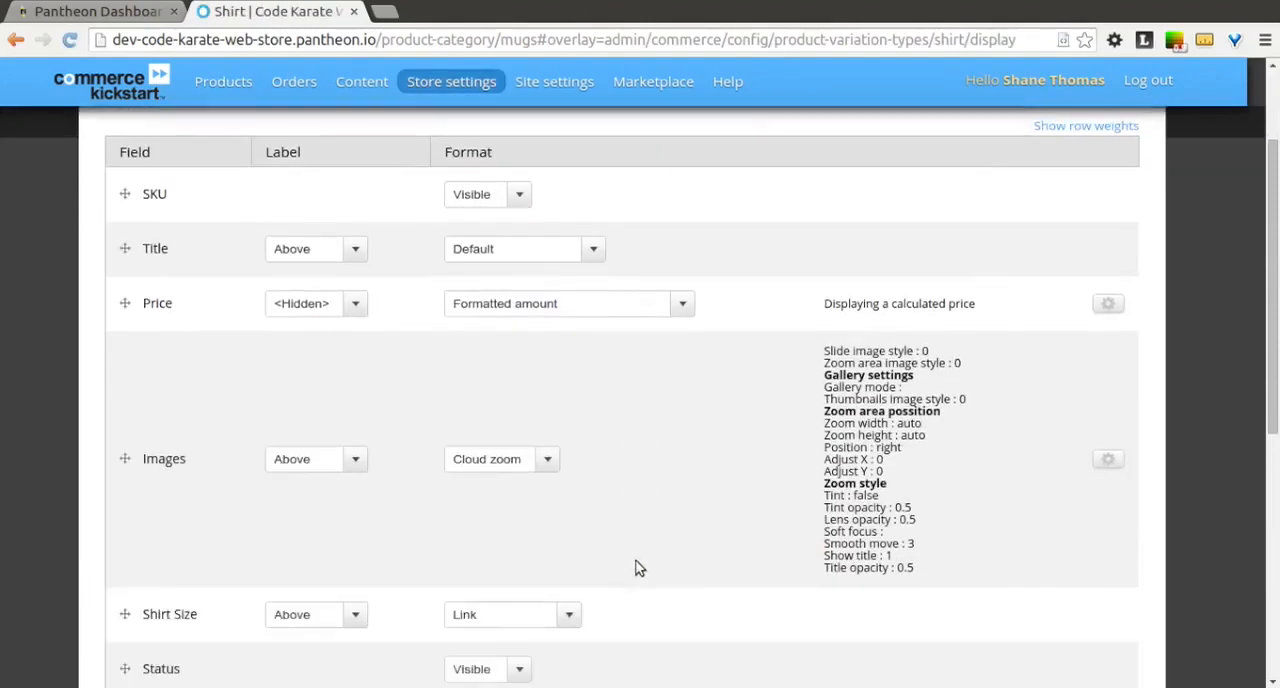
pyautogui.click(1108, 462)
pyautogui.click(596, 410)
pyautogui.click(560, 498)
pyautogui.click(495, 506)
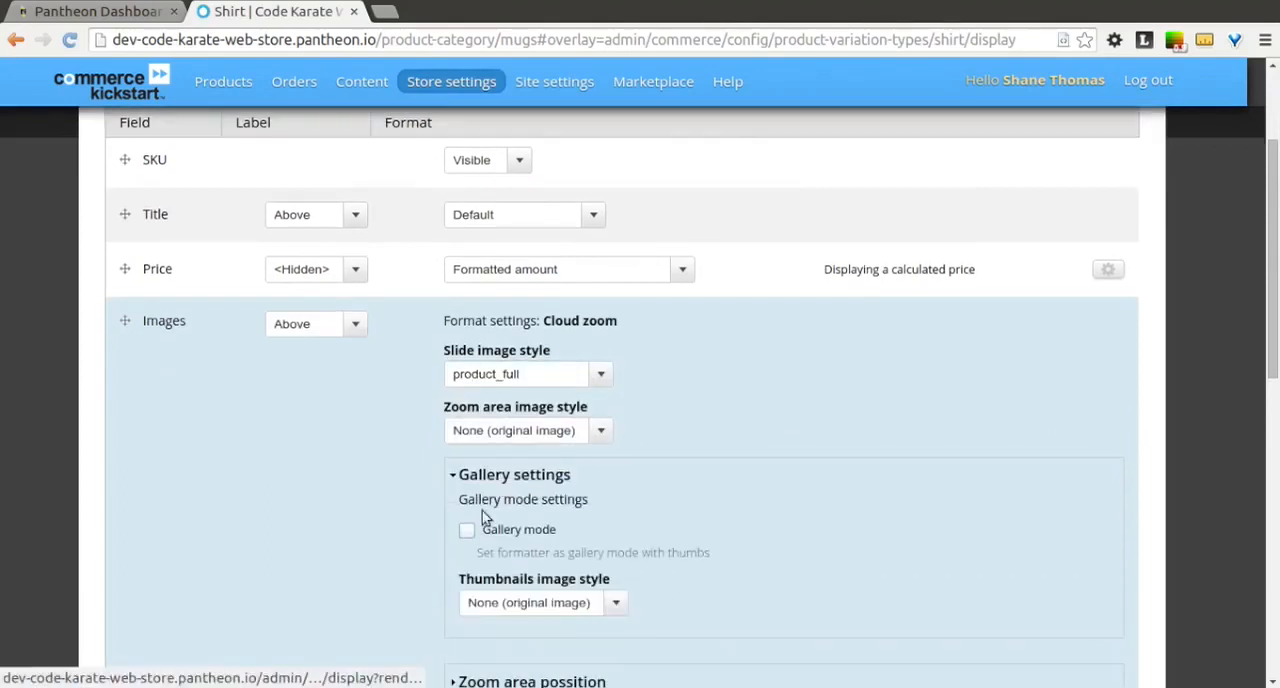
pyautogui.click(466, 529)
pyautogui.click(608, 602)
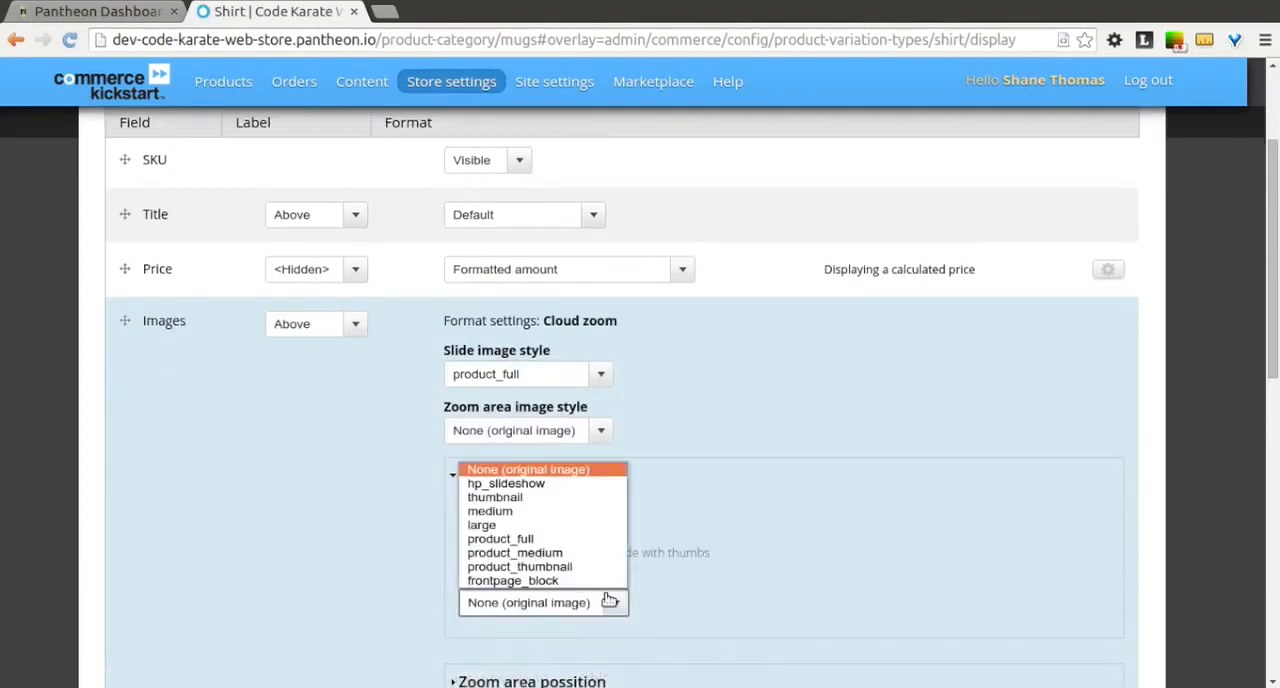
pyautogui.click(563, 567)
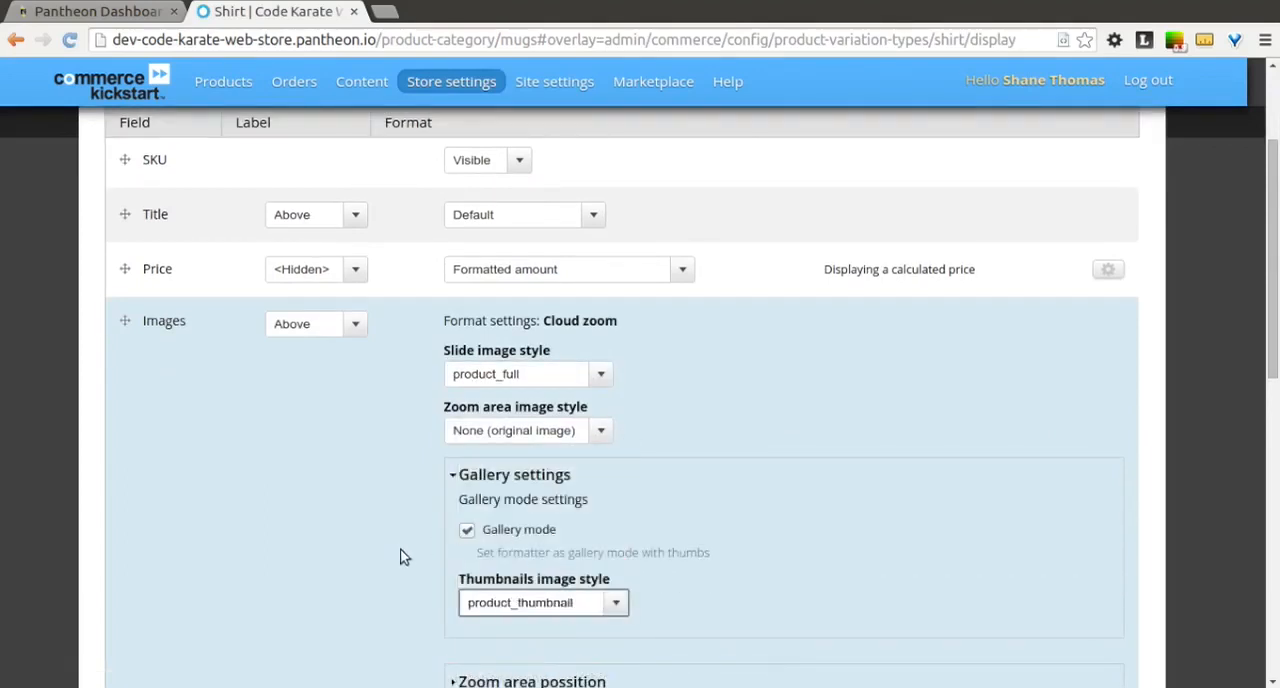
# Step: Set the Cloud zoom area position to inside and apply the Images field's format settings
pyautogui.scroll(-2, 408, 586)
pyautogui.click(526, 486)
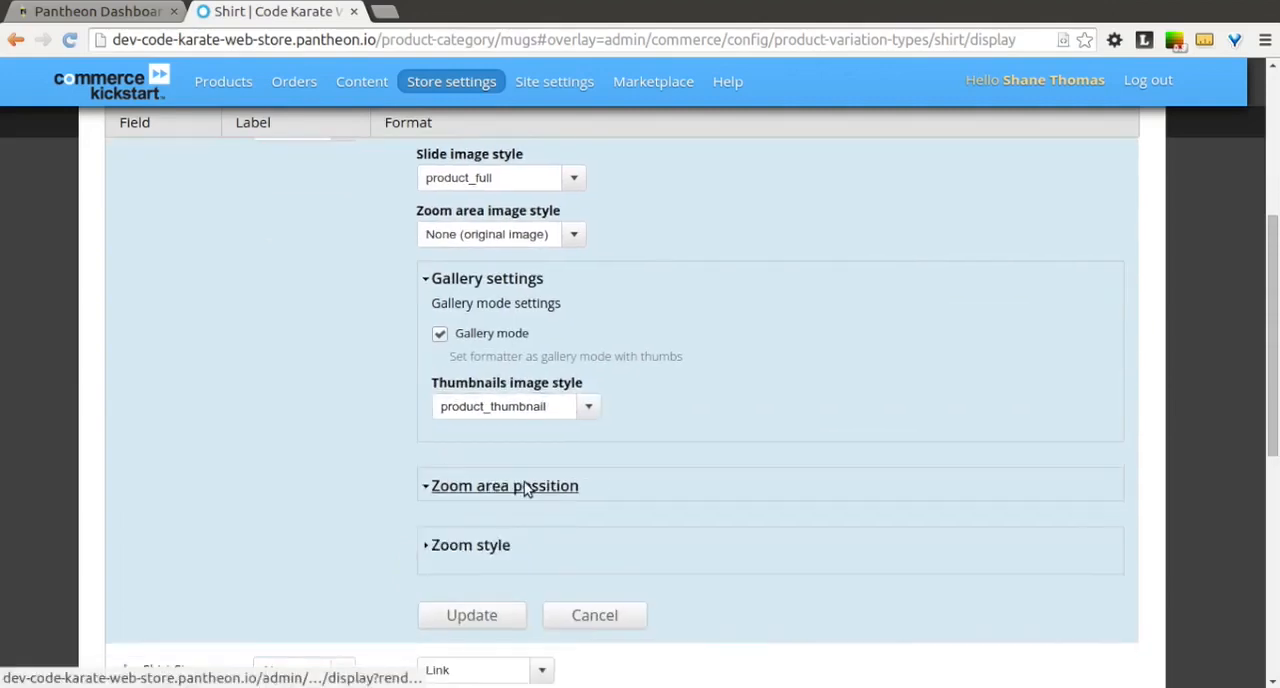
pyautogui.click(504, 391)
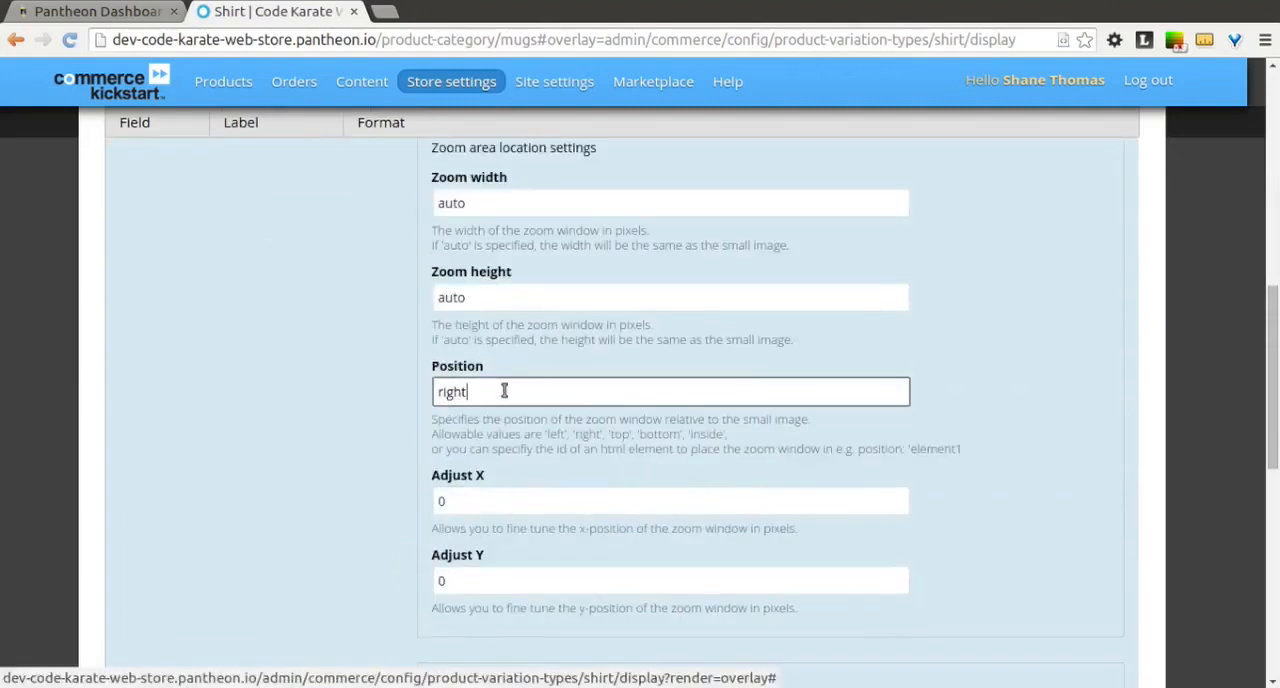
pyautogui.hotkey('ctrl', 'a')
pyautogui.write('ubsud')
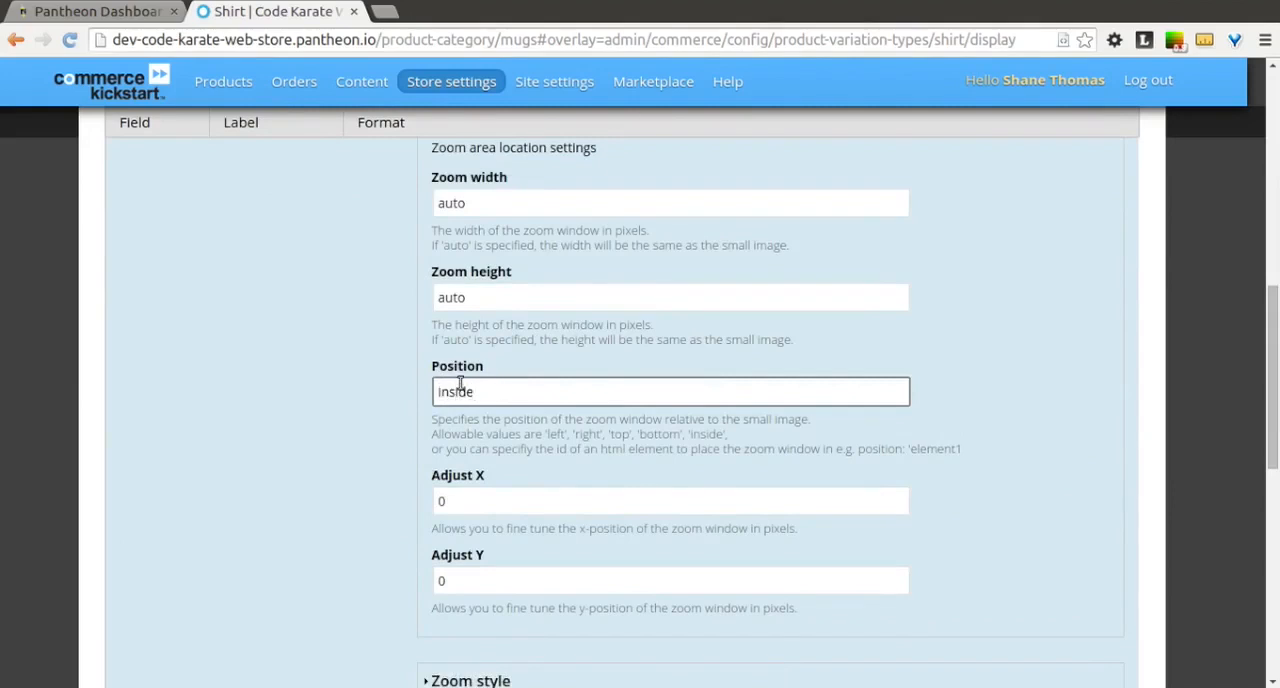
pyautogui.scroll(-4, 474, 400)
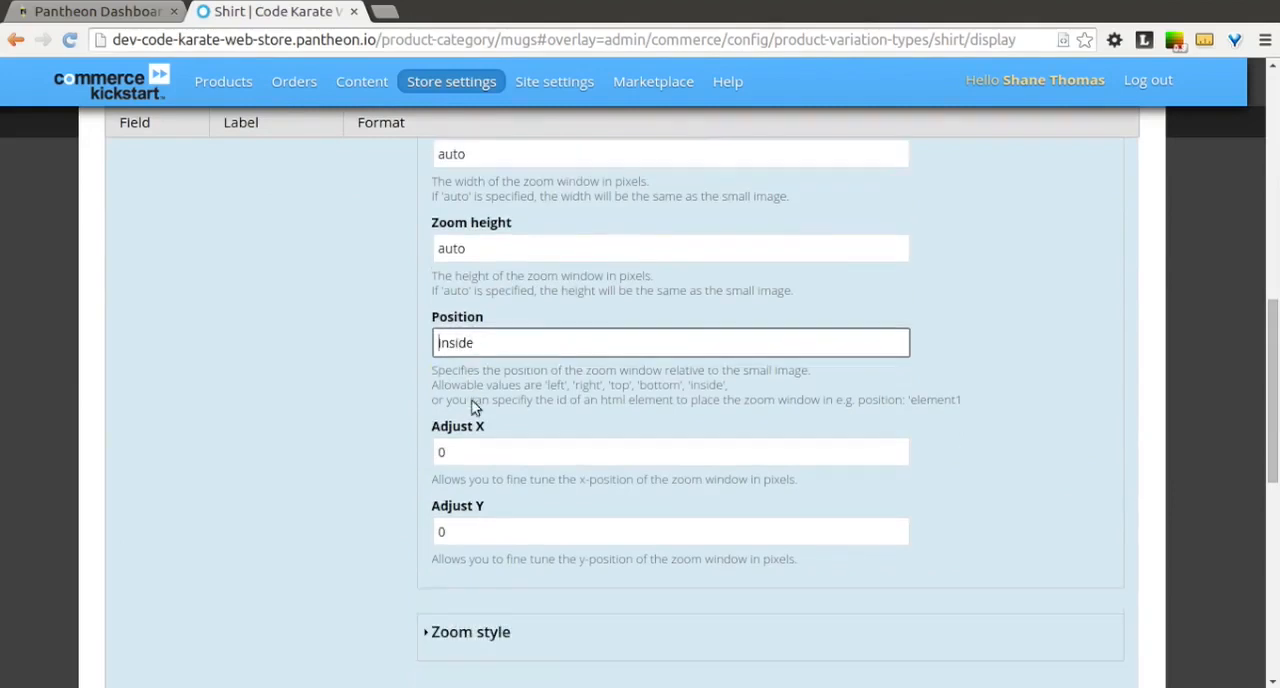
pyautogui.click(500, 553)
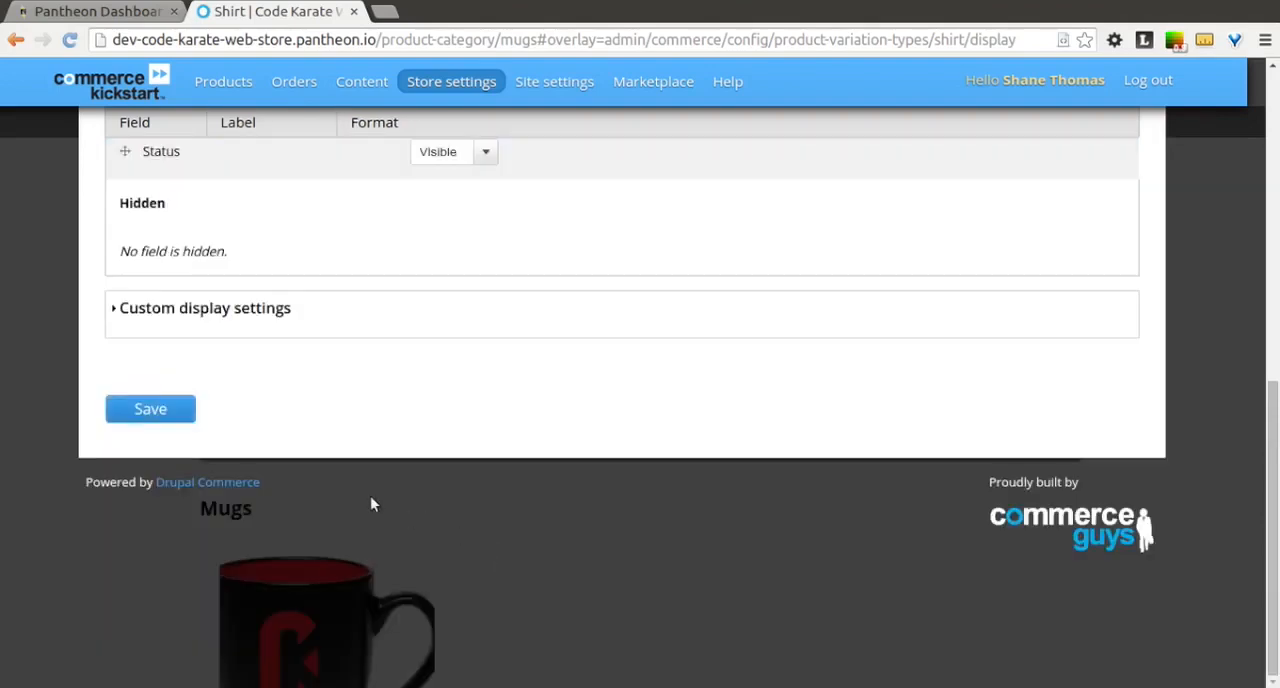
# Step: Move the Status and Shirt Size fields into the Hidden section and save the Shirt's Default display
pyautogui.scroll(7, 226, 409)
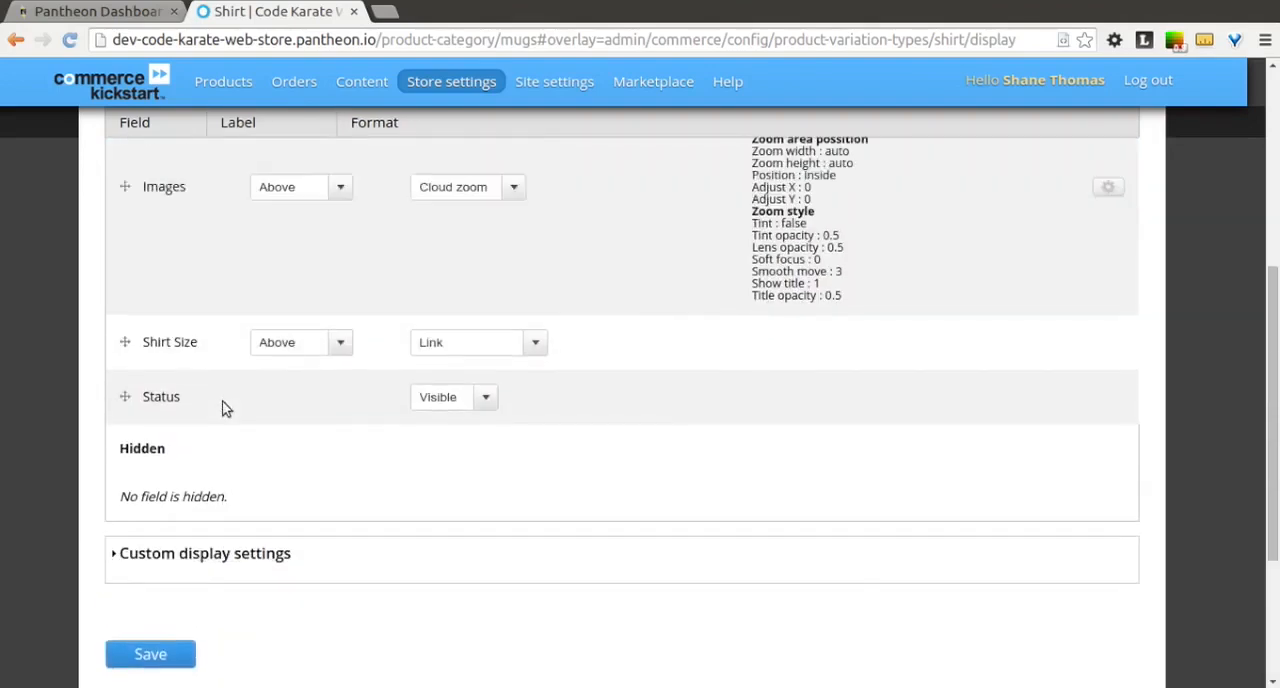
pyautogui.moveTo(124, 440); pyautogui.dragTo(132, 540)
pyautogui.moveTo(124, 440); pyautogui.dragTo(124, 508)
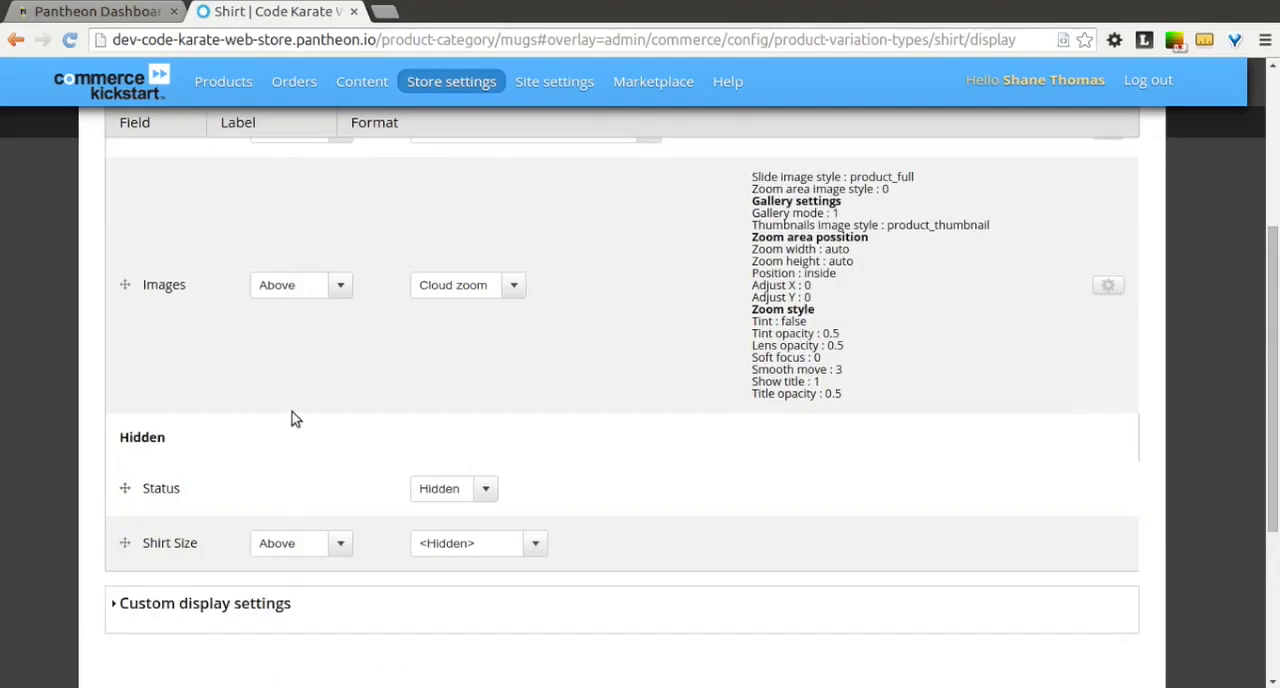
pyautogui.scroll(5, 295, 425)
pyautogui.scroll(-8, 295, 420)
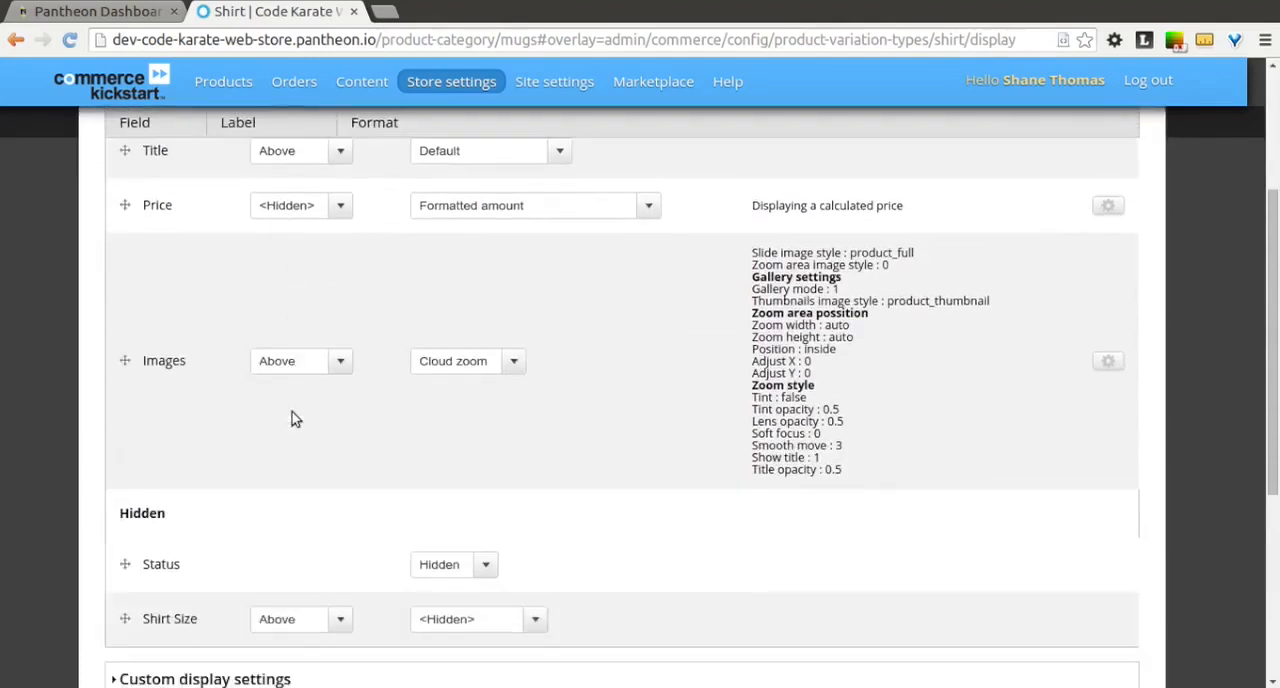
pyautogui.click(167, 408)
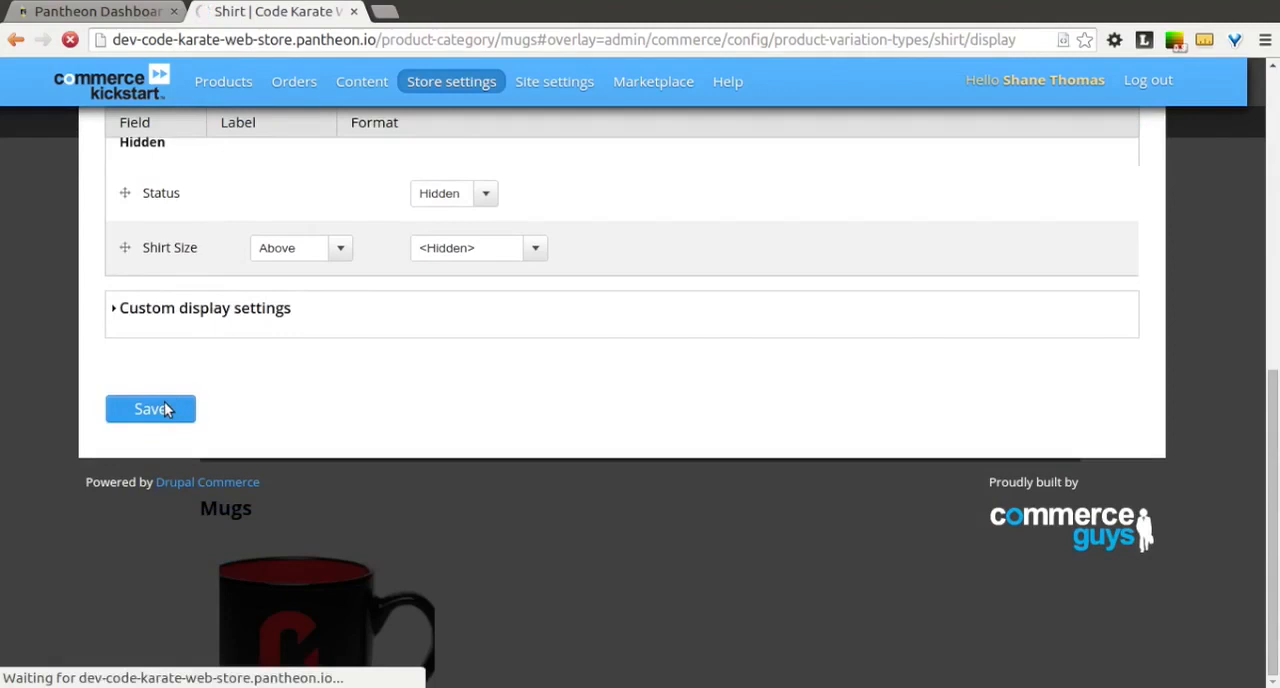
# Step: Enable custom display settings for the Shirt's Node: Product list view mode and save
pyautogui.scroll(-2, 738, 406)
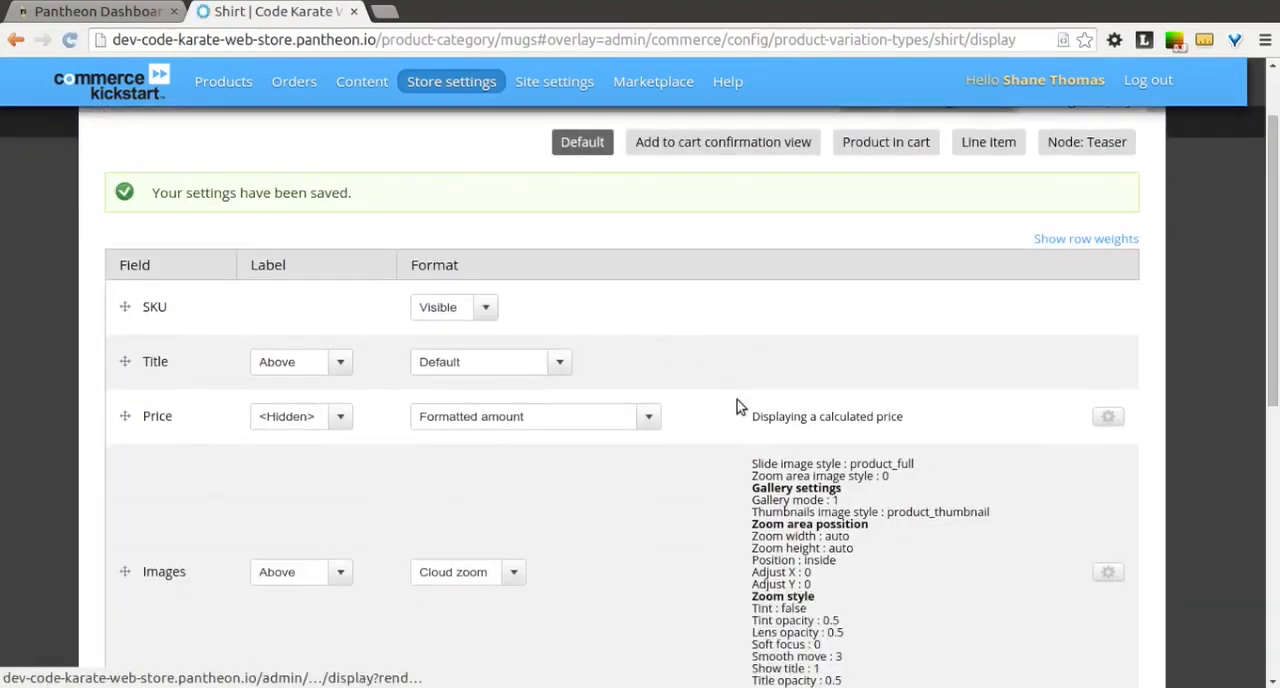
pyautogui.scroll(-5, 738, 406)
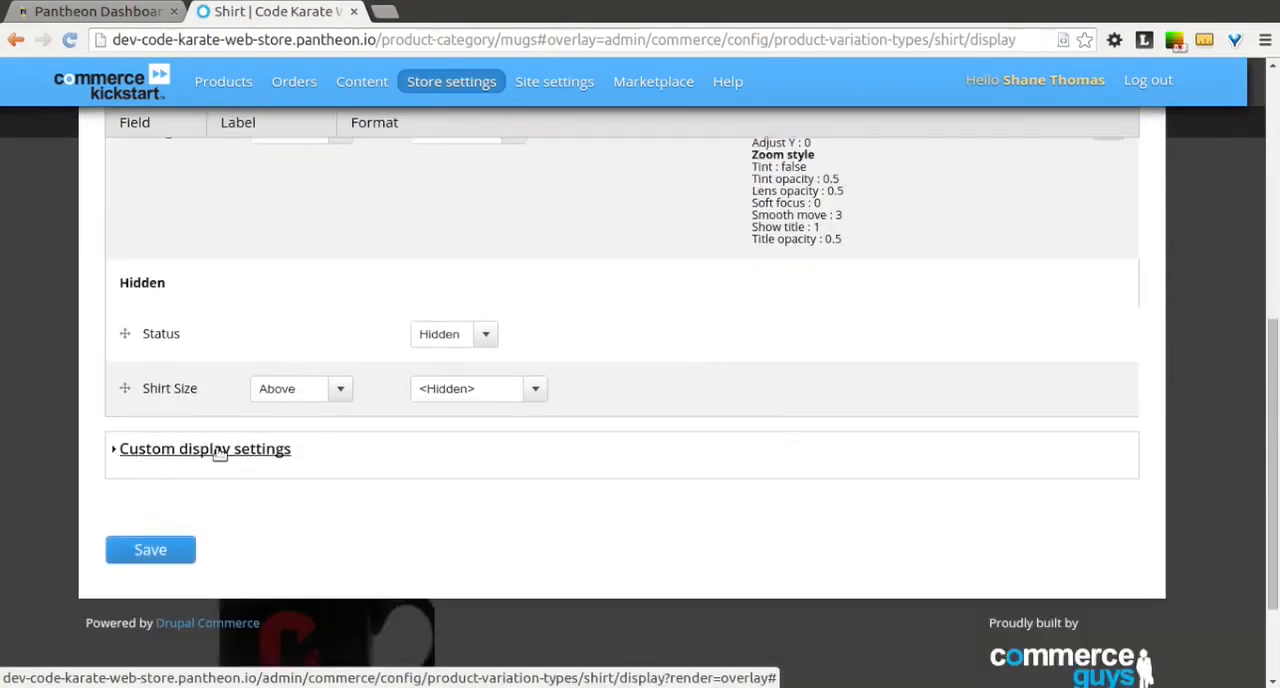
pyautogui.click(220, 453)
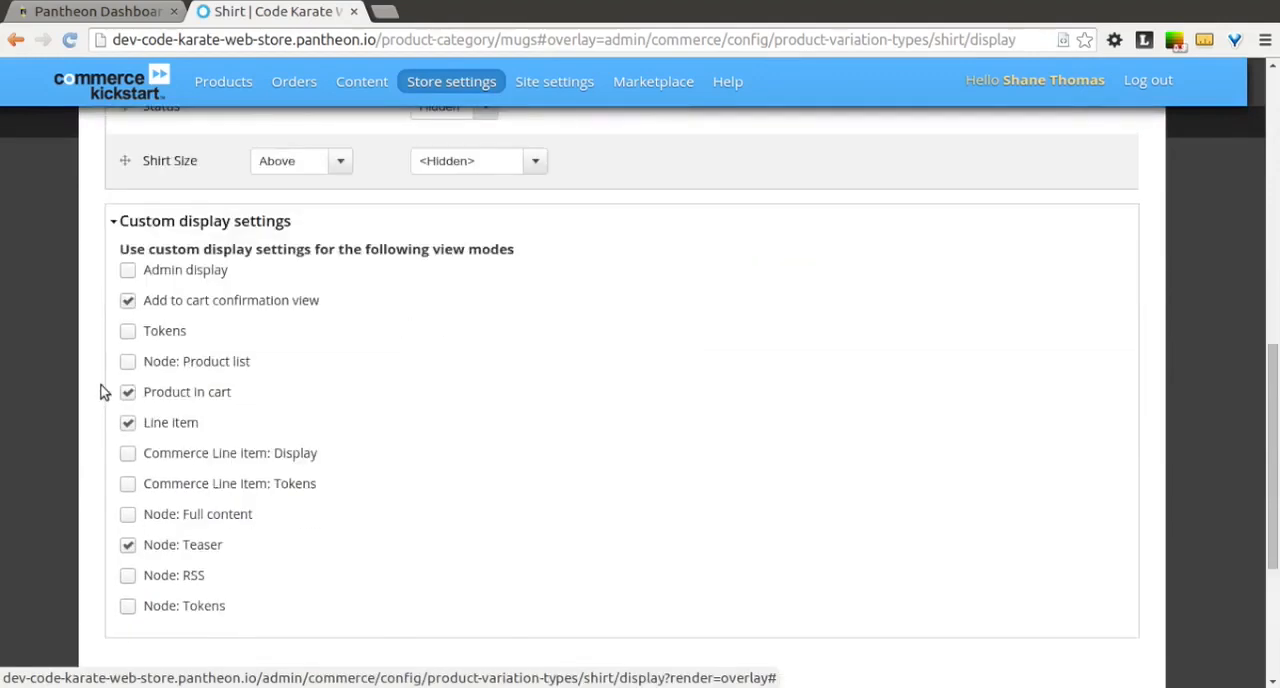
pyautogui.click(128, 362)
pyautogui.scroll(-3, 134, 600)
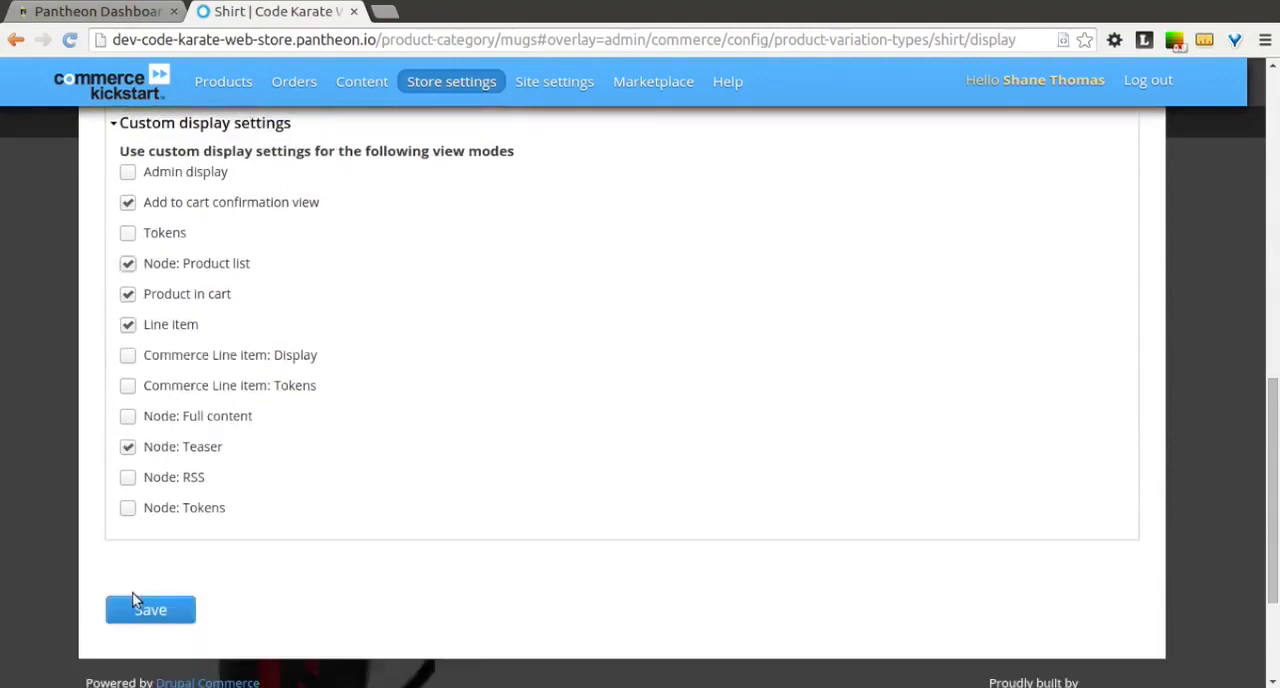
pyautogui.click(138, 416)
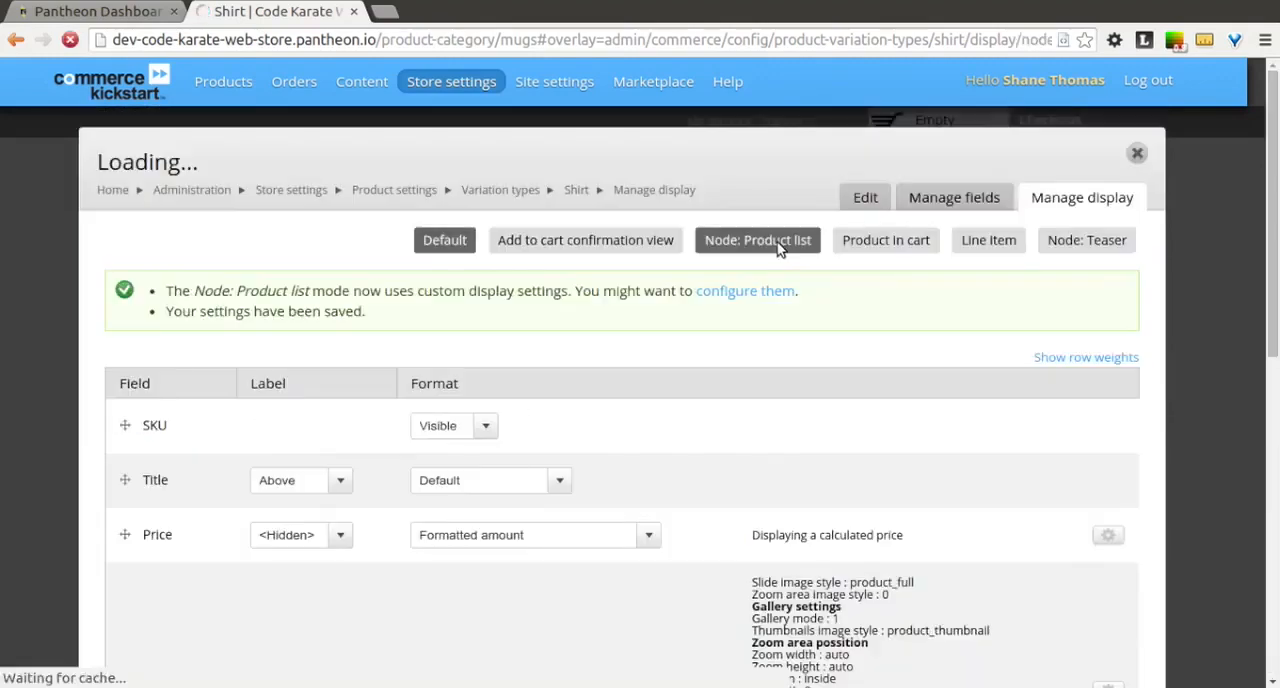
# Step: In the Shirt's Node: Product list display, move the Title field above Price and set its label to <Hidden>
pyautogui.click(775, 245)
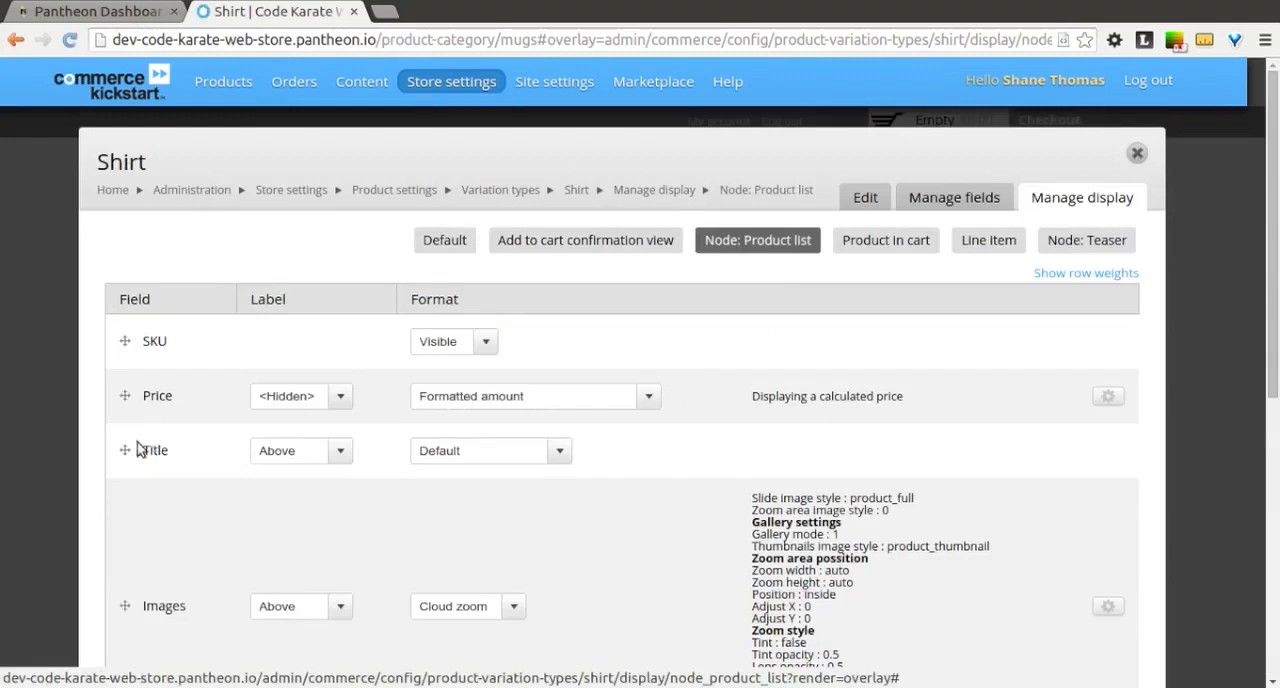
pyautogui.moveTo(125, 450); pyautogui.dragTo(126, 393)
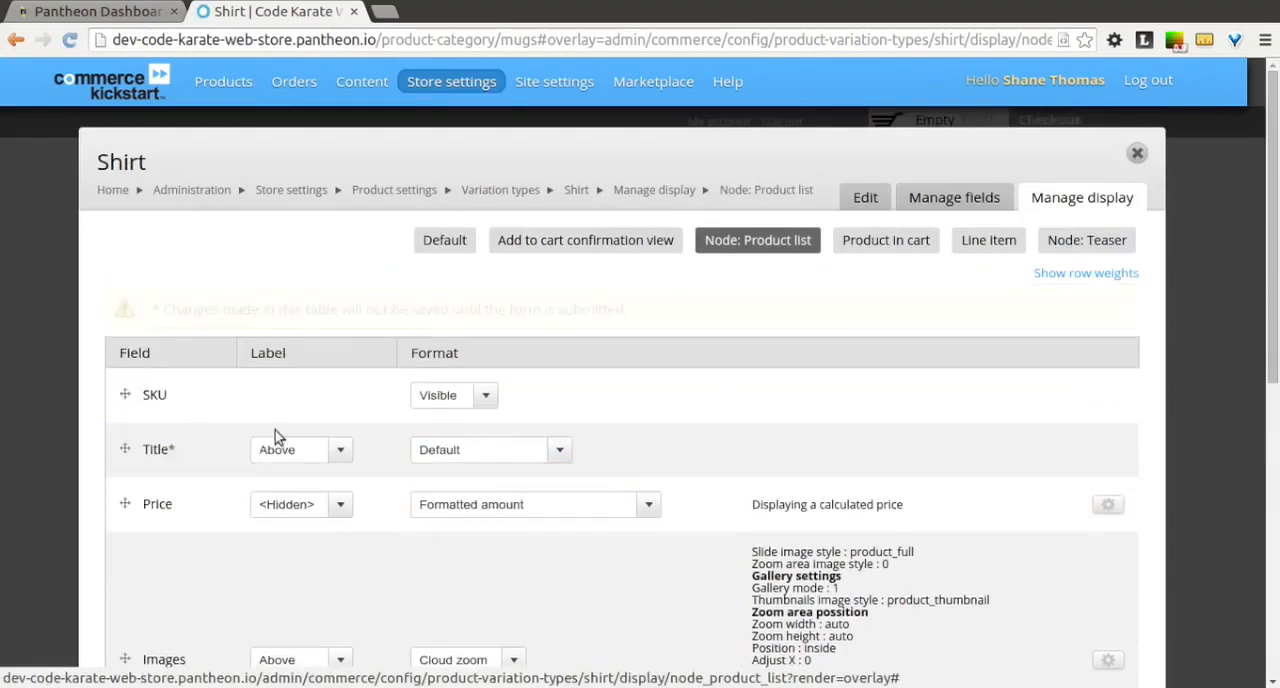
pyautogui.click(339, 453)
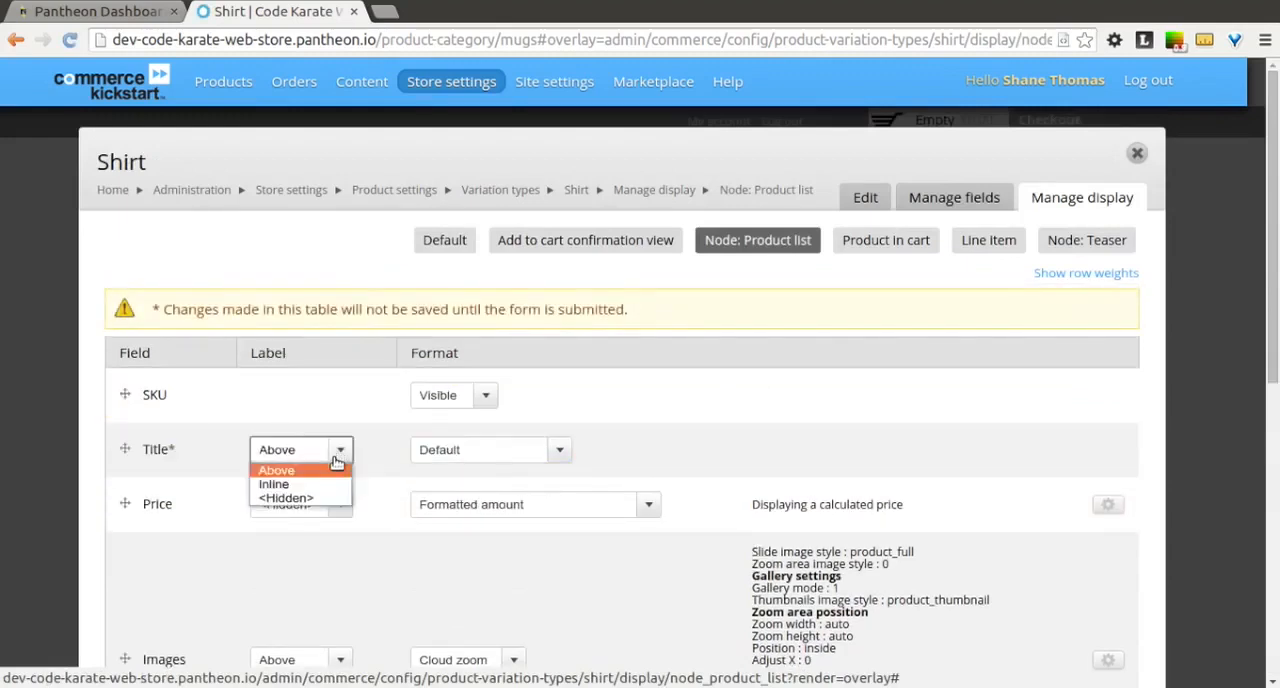
pyautogui.click(326, 499)
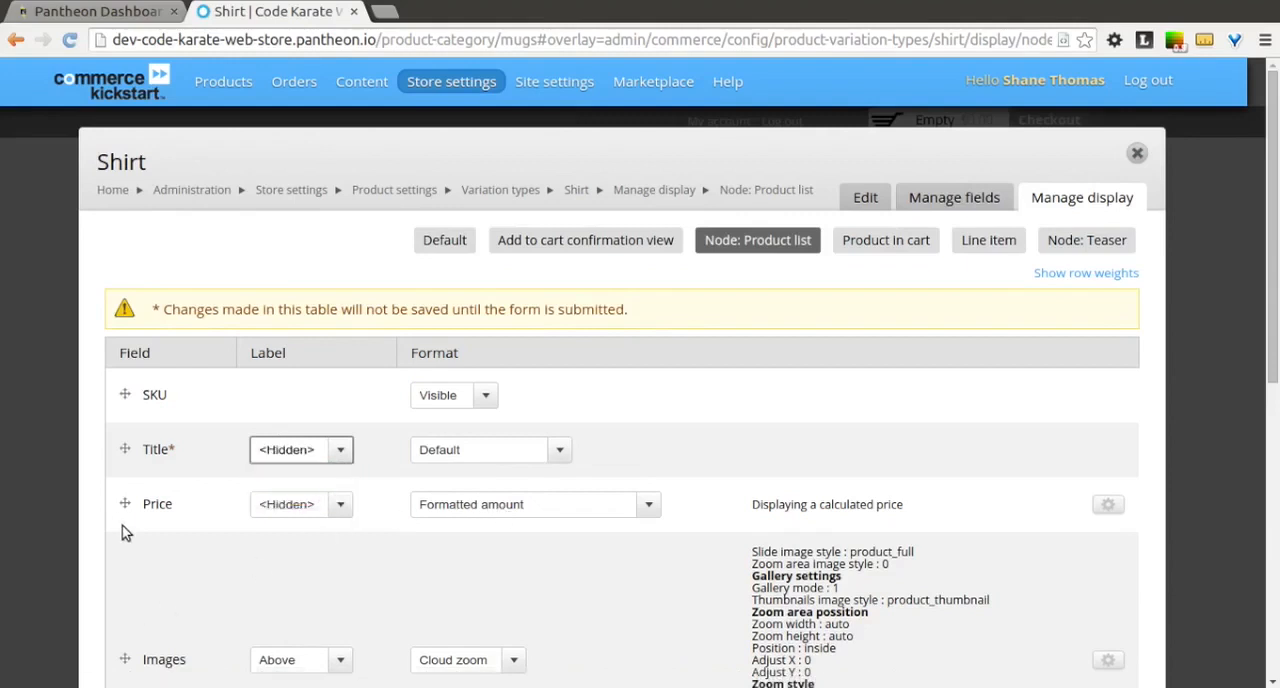
# Step: Move the Price field below Images, and set the Images field's label to <Hidden> and its format to Image Delta
pyautogui.moveTo(125, 503); pyautogui.dragTo(130, 615)
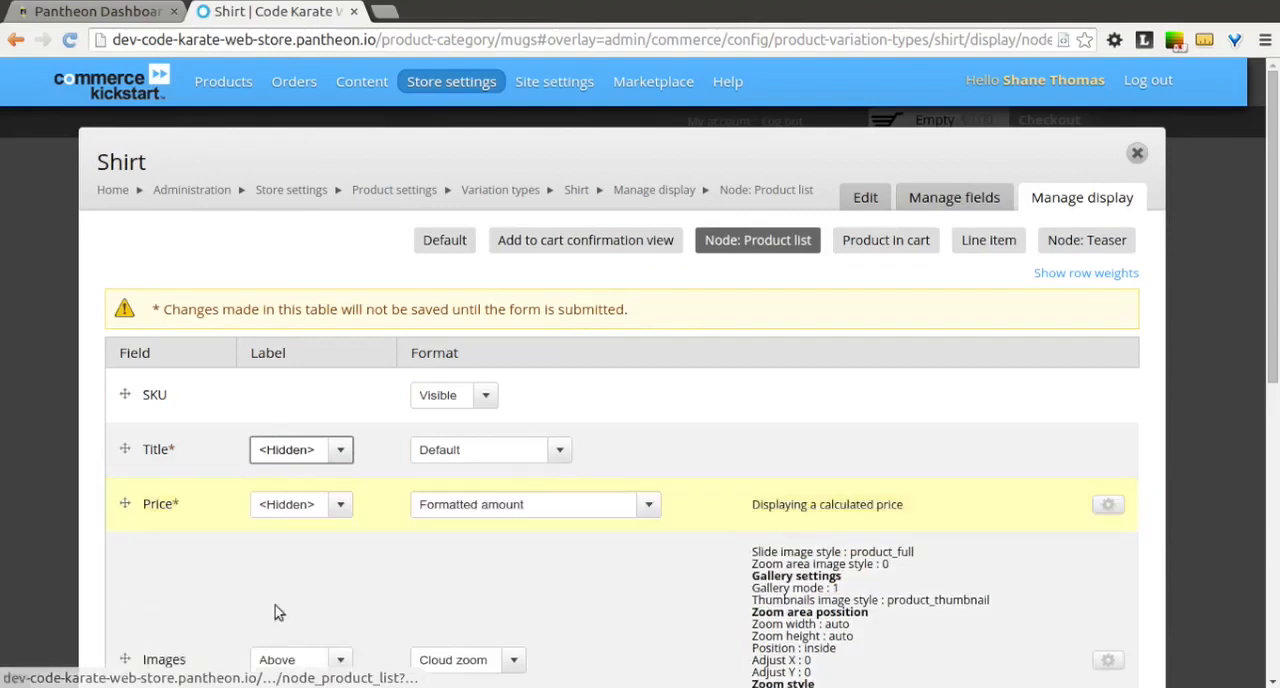
pyautogui.scroll(-1, 183, 554)
pyautogui.scroll(-3, 183, 554)
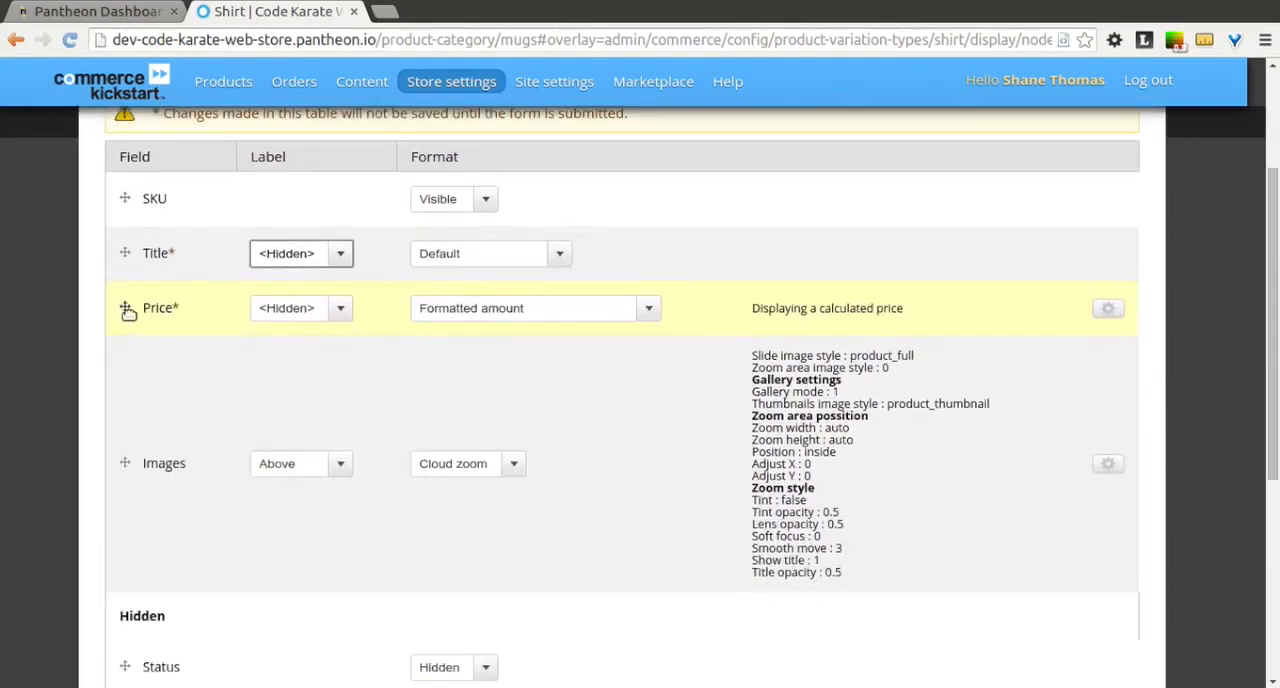
pyautogui.moveTo(131, 391); pyautogui.dragTo(131, 371)
pyautogui.moveTo(125, 309); pyautogui.dragTo(136, 479)
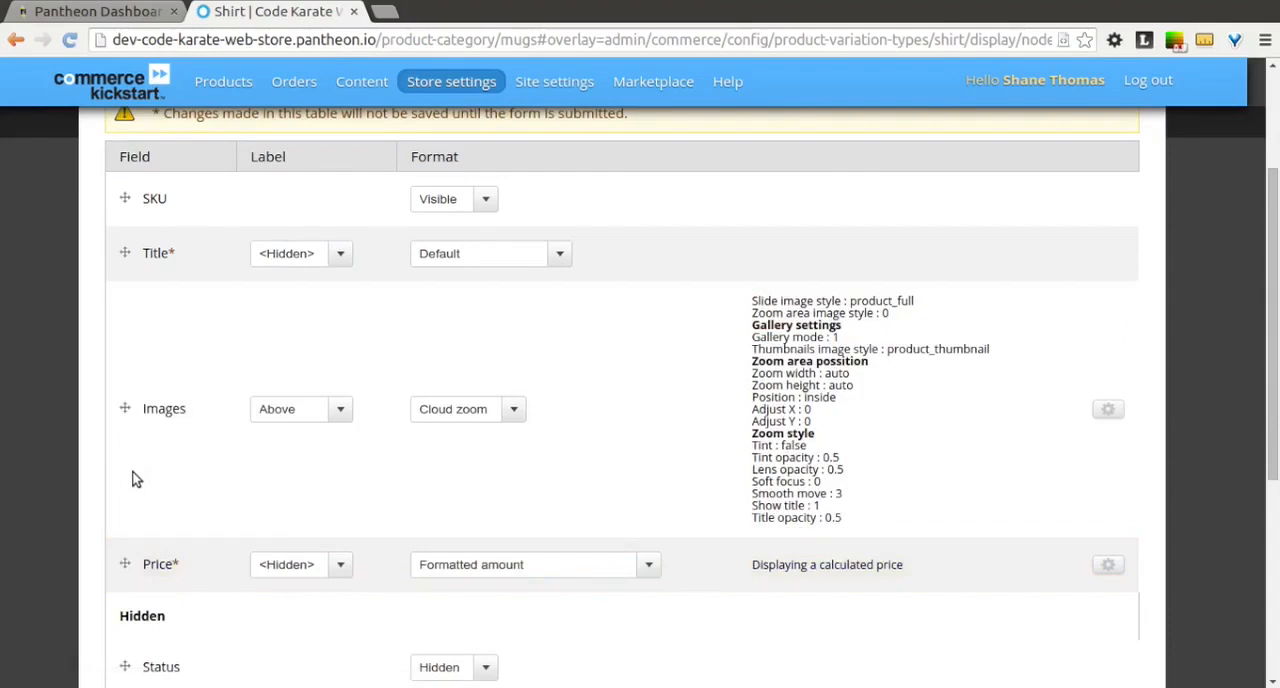
pyautogui.click(328, 410)
pyautogui.click(328, 462)
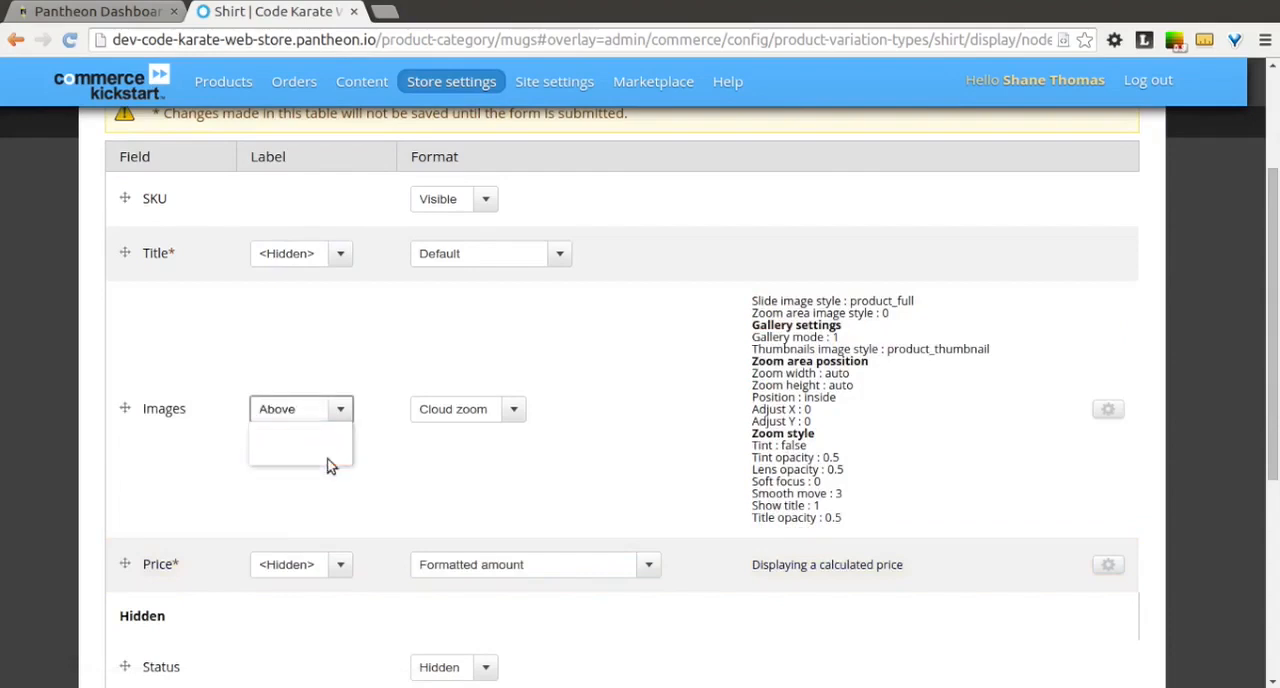
pyautogui.click(504, 415)
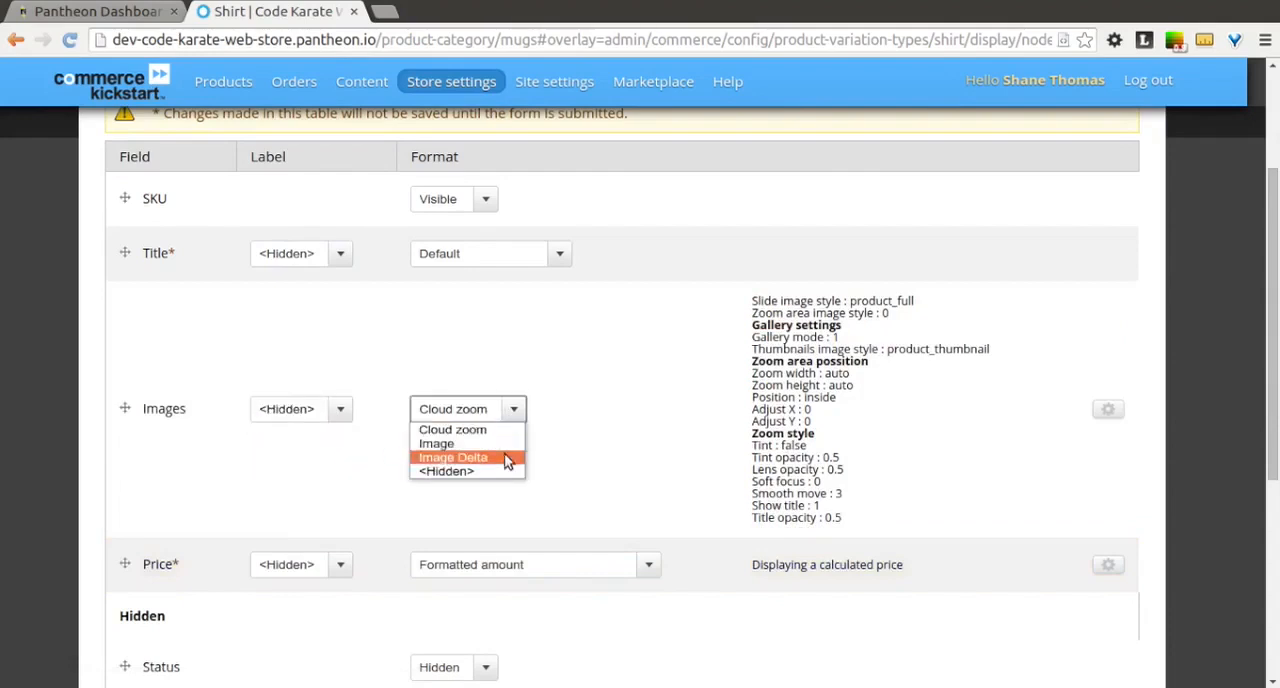
pyautogui.click(504, 458)
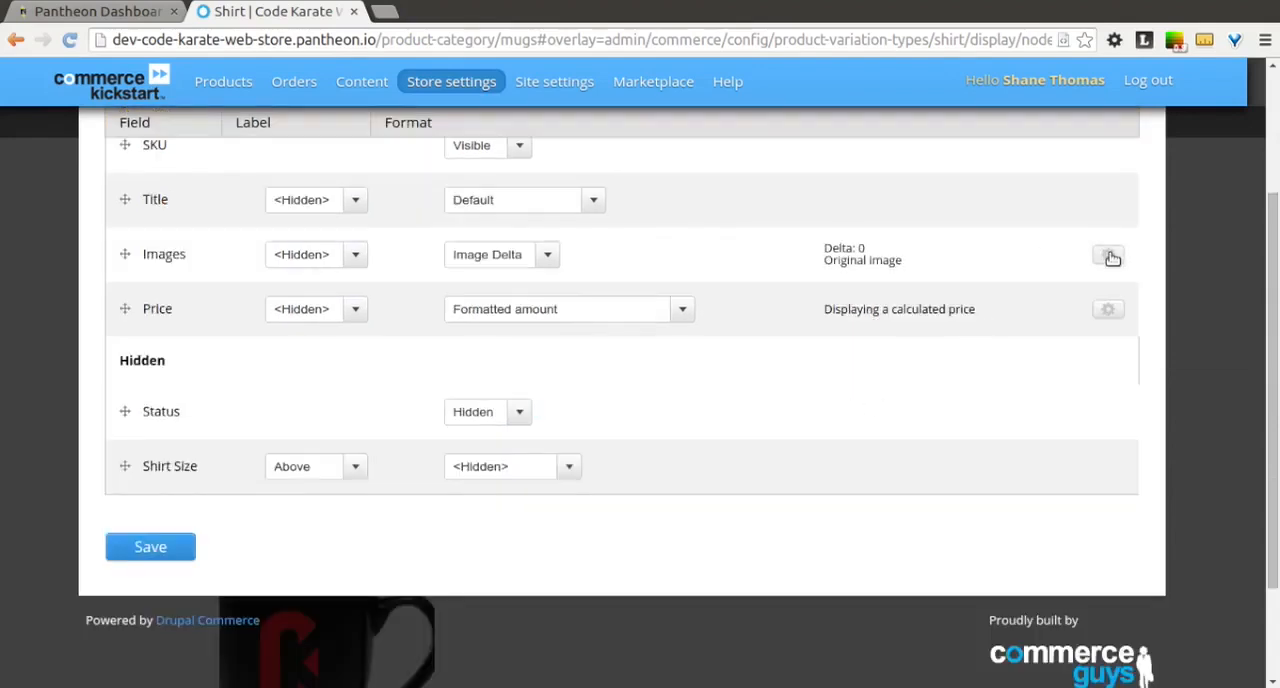
# Step: Set the Images field's image style to product_medium, link the image to Content, and save the Shirt's Node: Product list display
pyautogui.click(1109, 257)
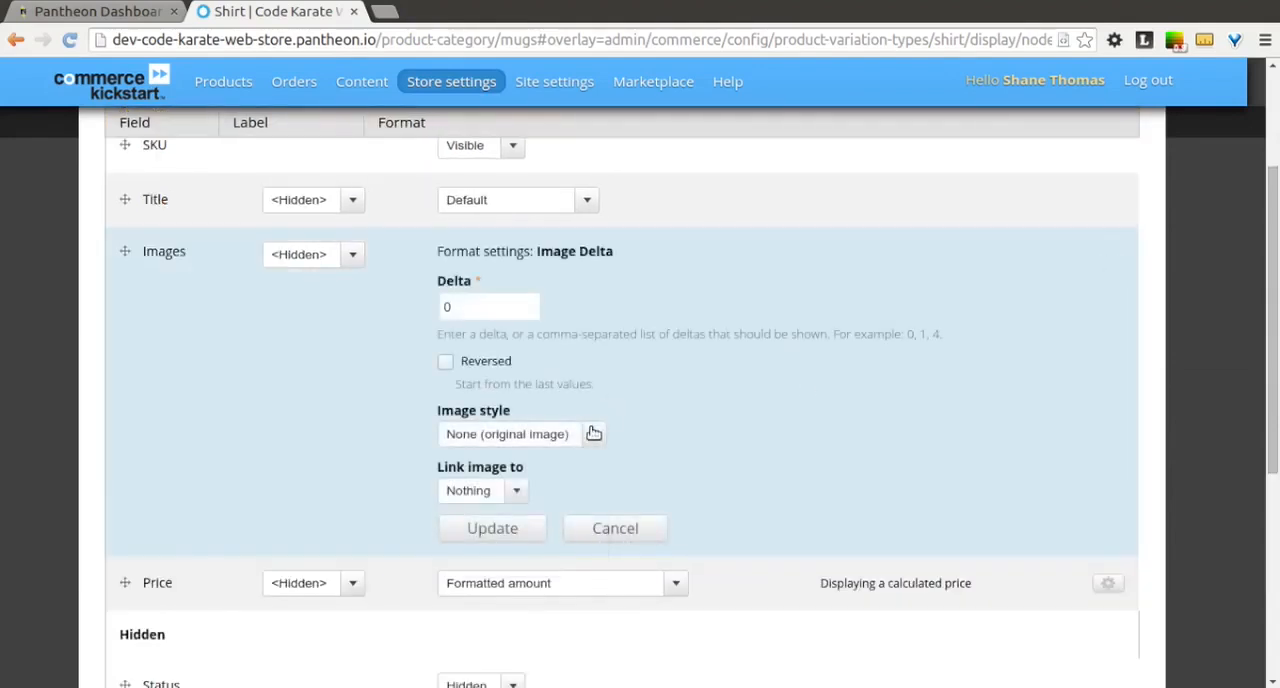
pyautogui.click(593, 433)
pyautogui.click(525, 540)
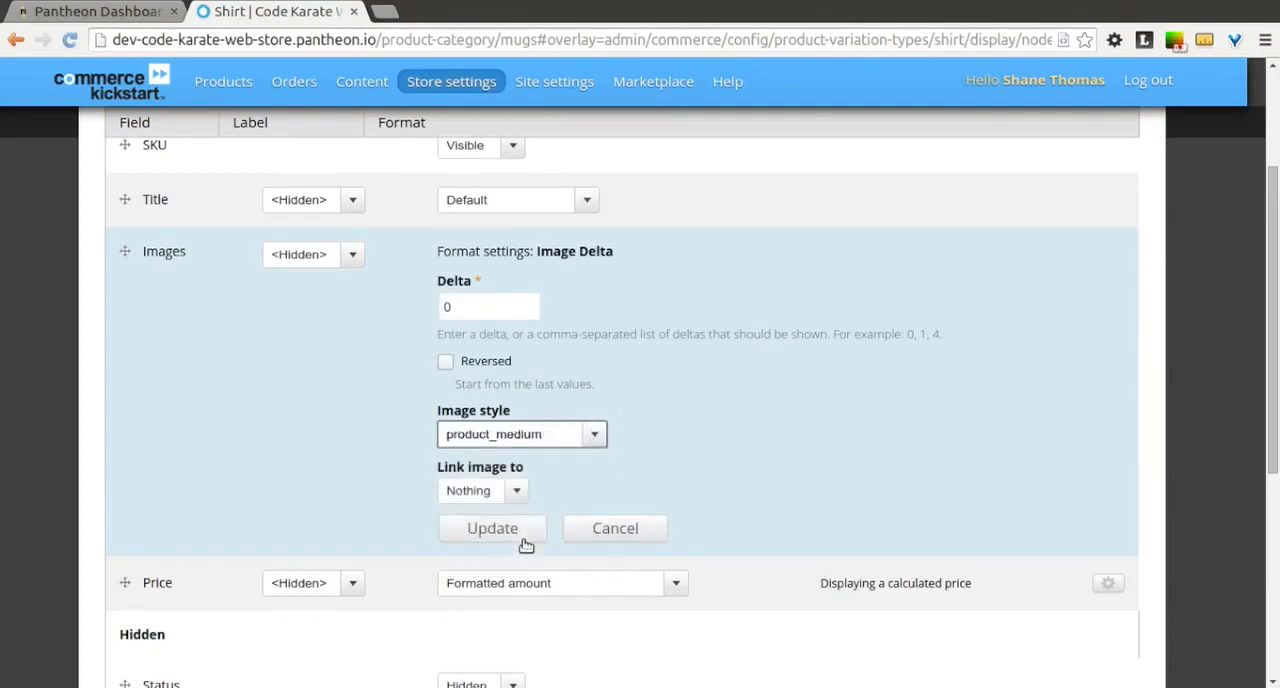
pyautogui.click(515, 494)
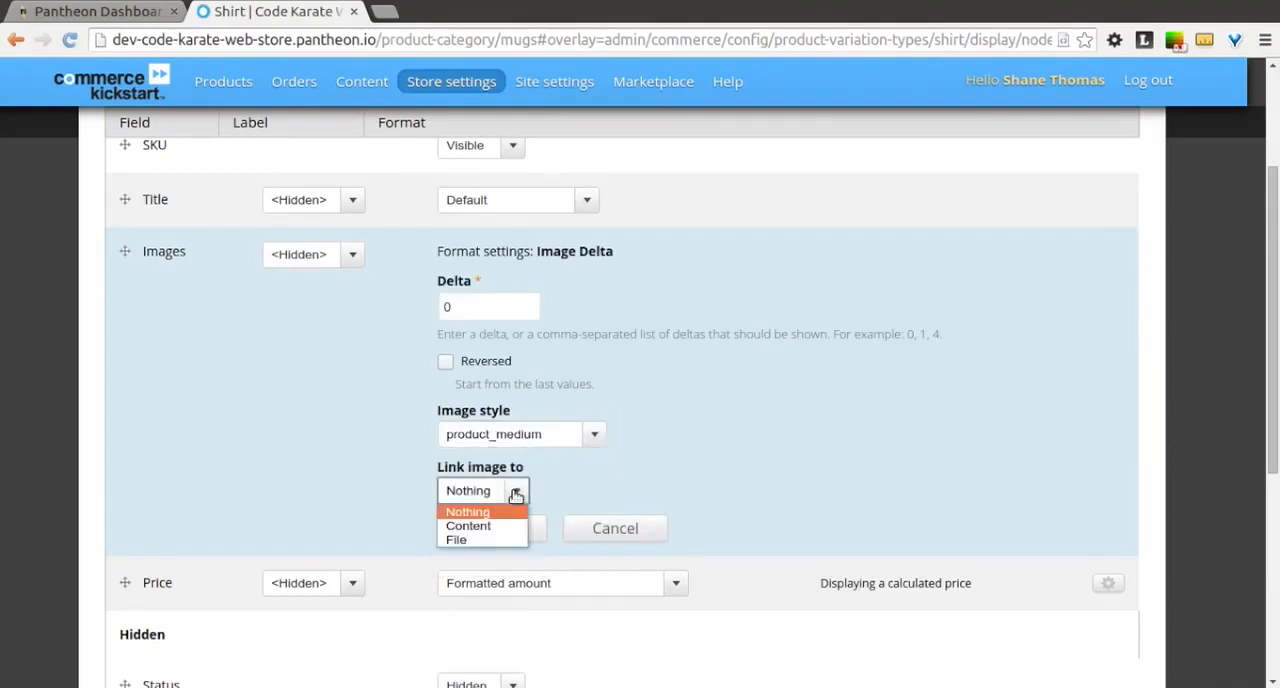
pyautogui.click(505, 524)
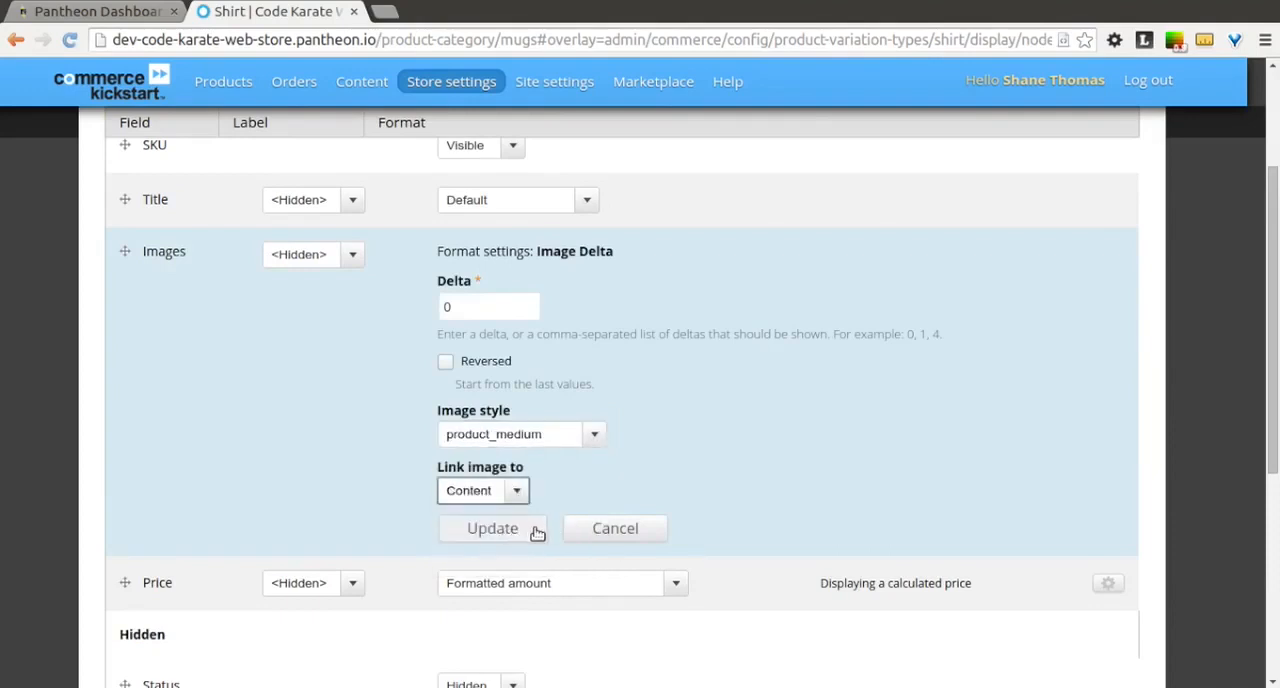
pyautogui.click(529, 529)
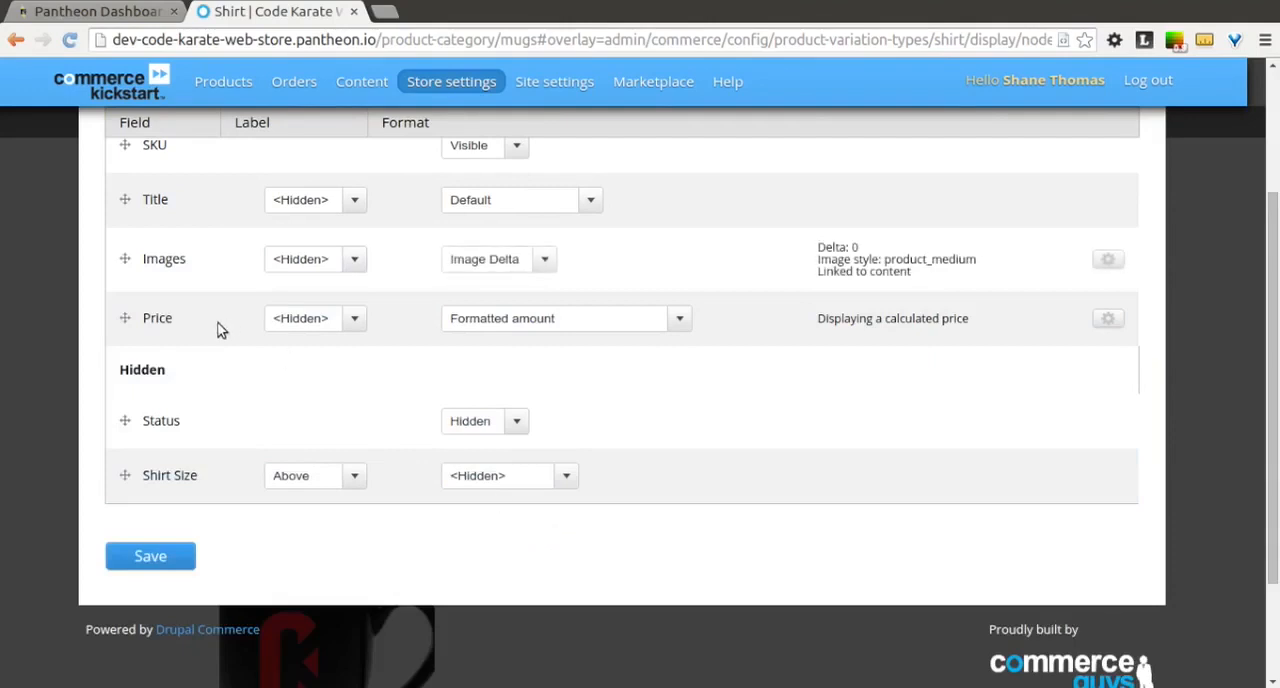
pyautogui.click(183, 557)
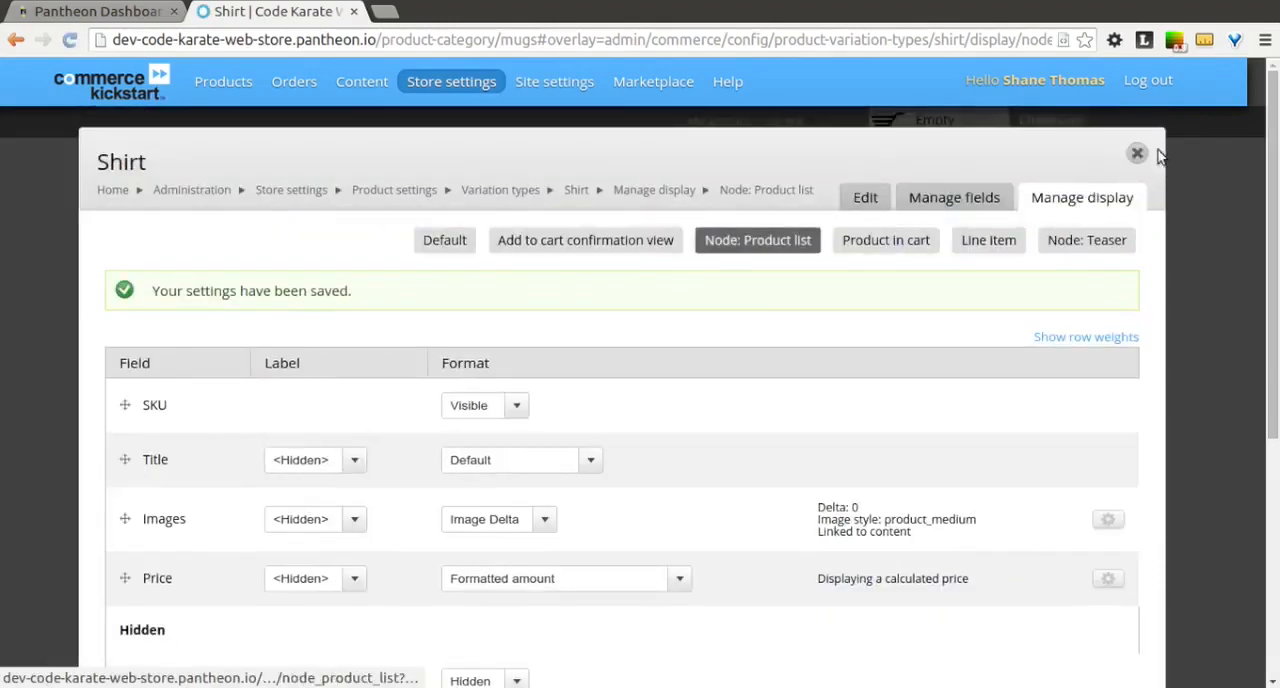
pyautogui.click(1138, 153)
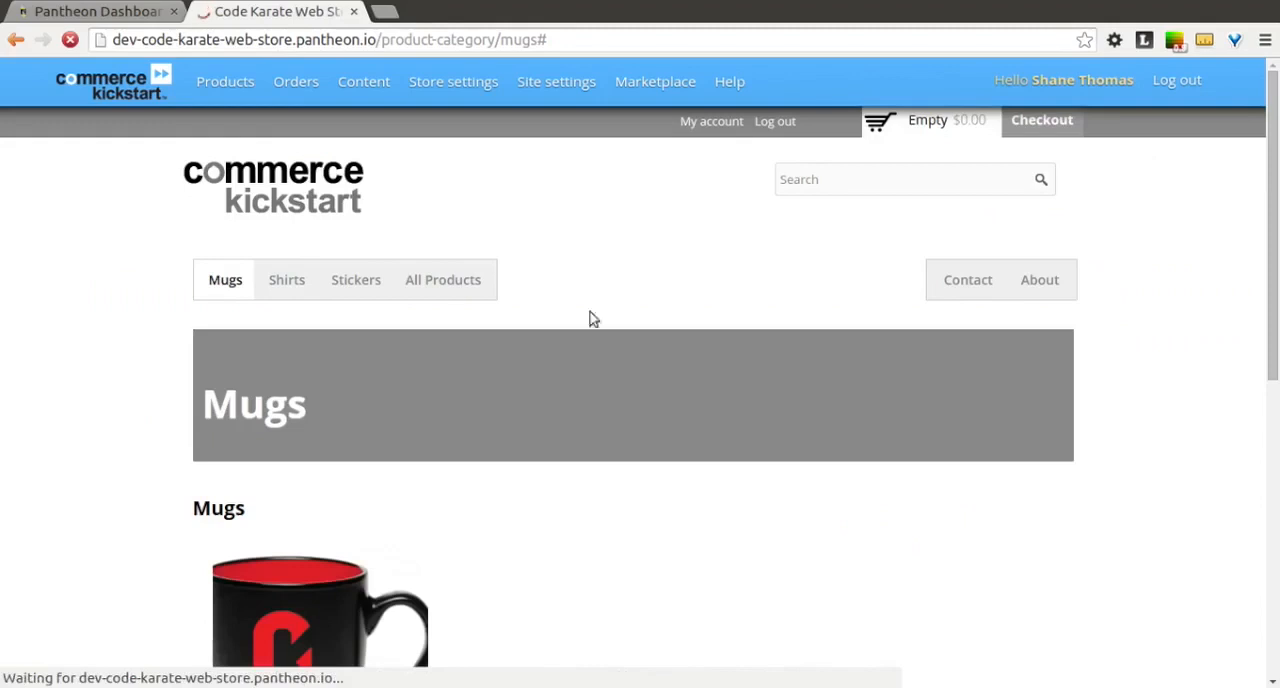
# Step: Open the store's Shirts category and check the images, titles and prices in its product listing
pyautogui.click(287, 289)
pyautogui.scroll(-4, 150, 278)
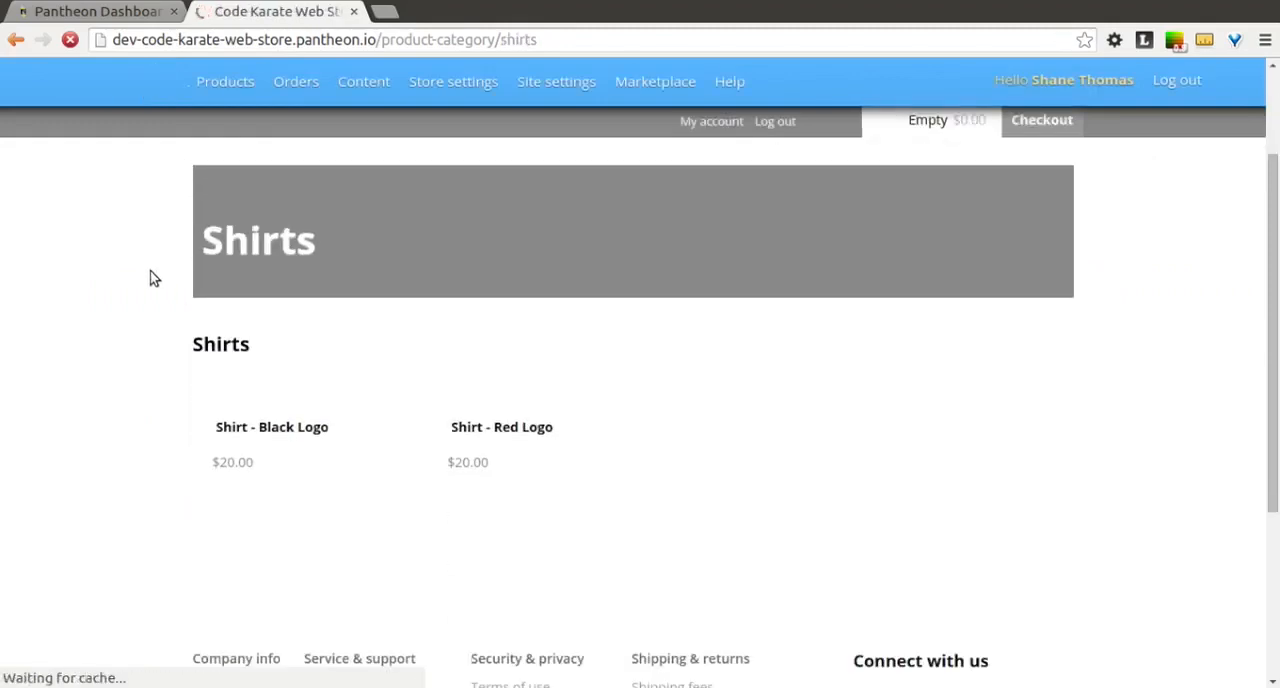
pyautogui.scroll(-1, 150, 270)
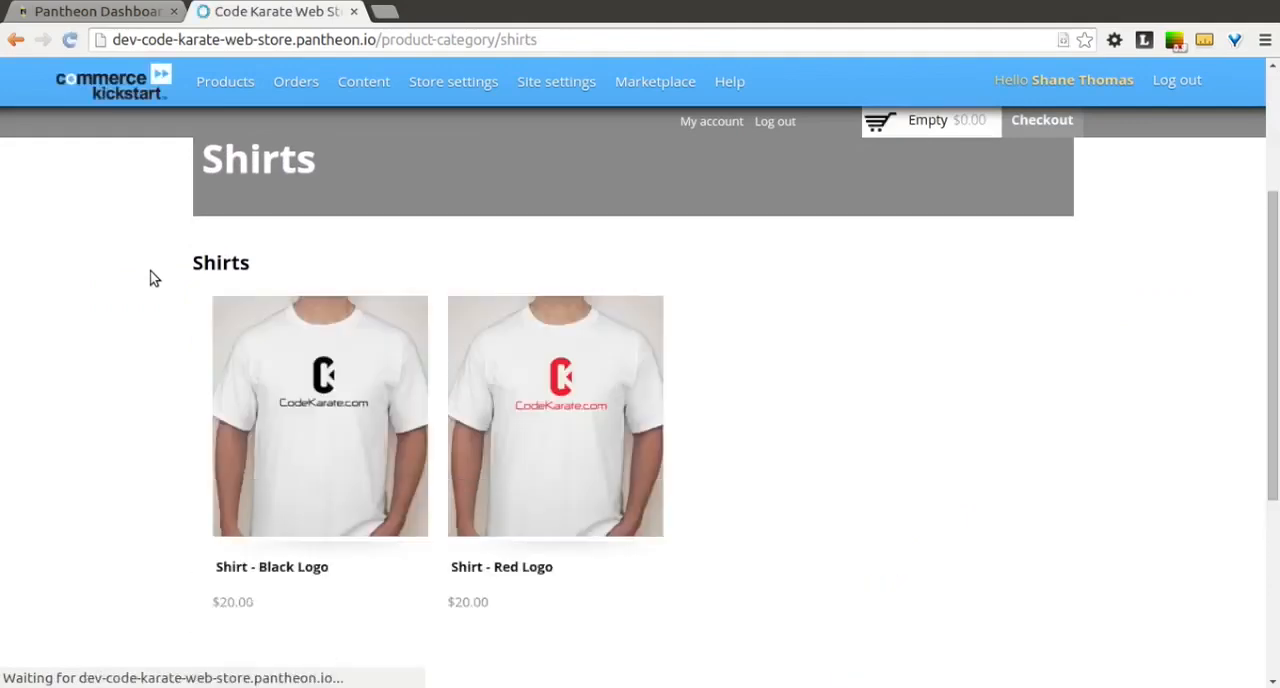
pyautogui.scroll(-1, 150, 270)
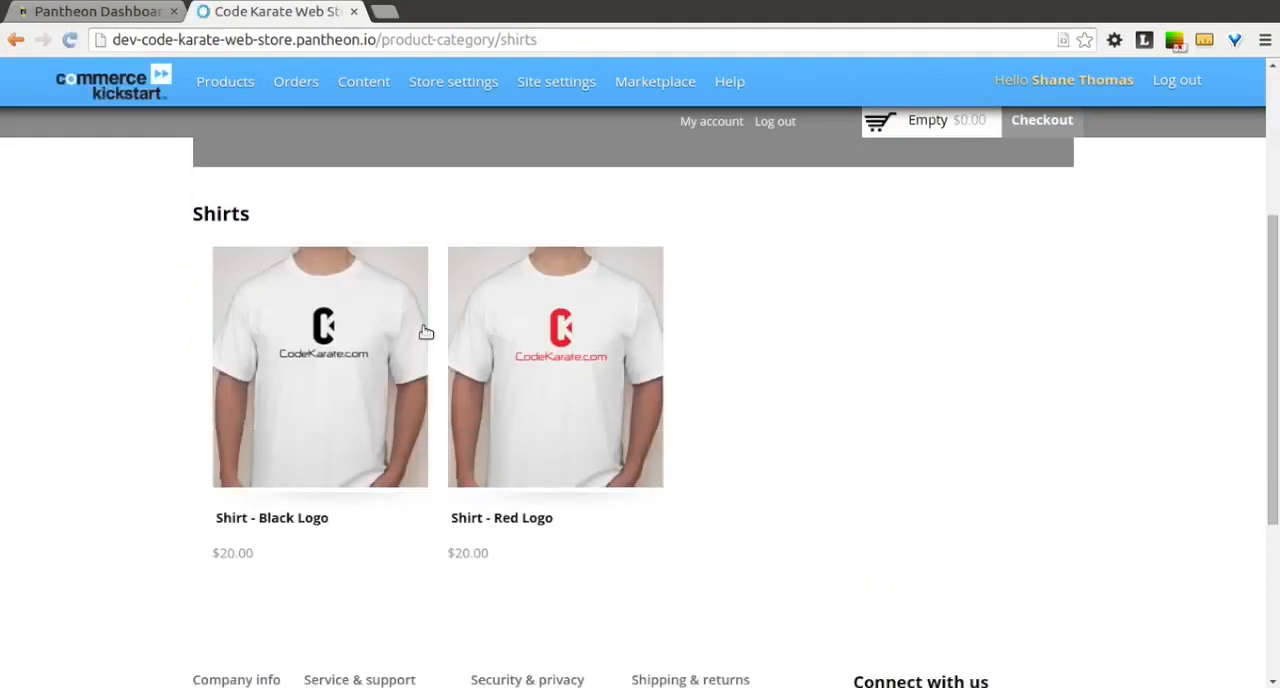
# Step: Open the Shirt - Red Logo product from the listing and review its product page layout
pyautogui.click(519, 353)
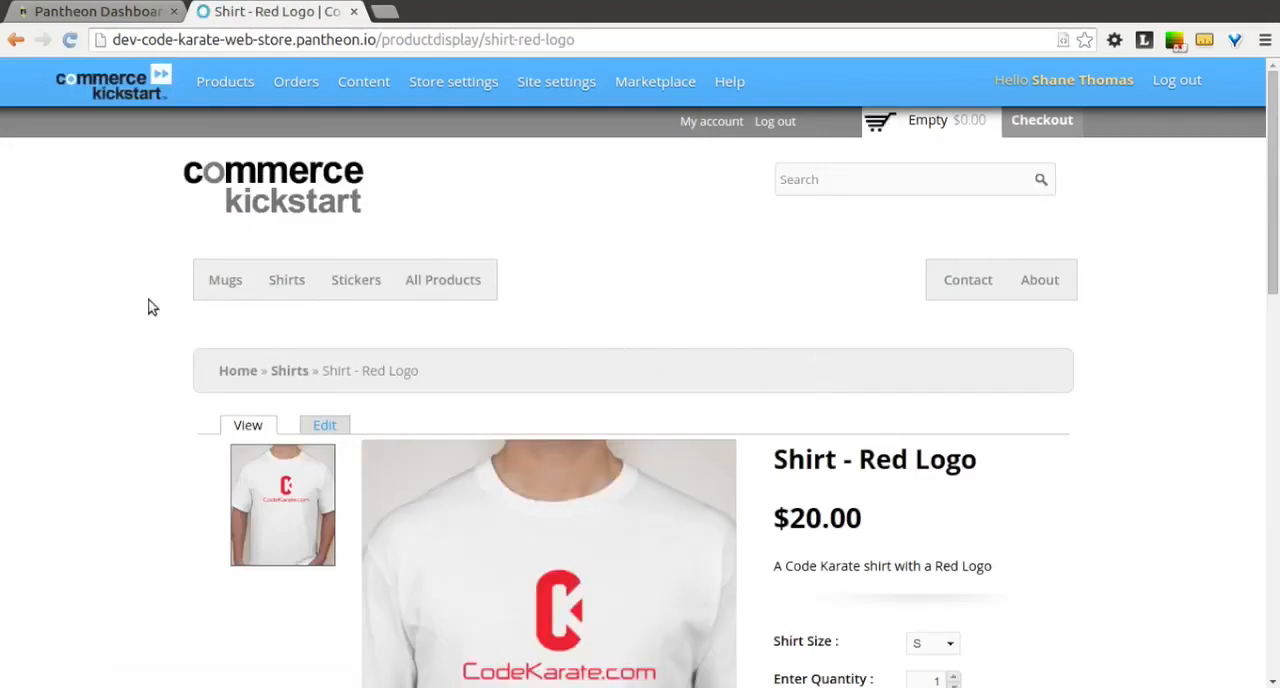
pyautogui.scroll(-3, 163, 343)
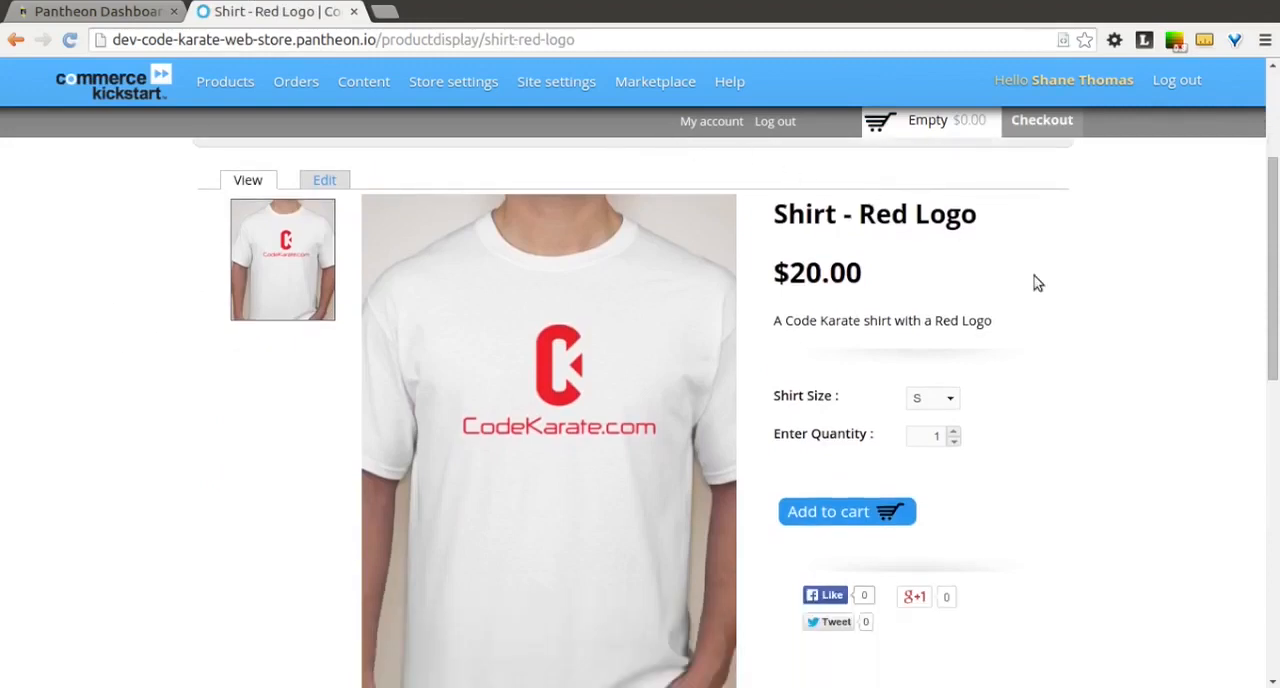
pyautogui.scroll(-2, 1037, 283)
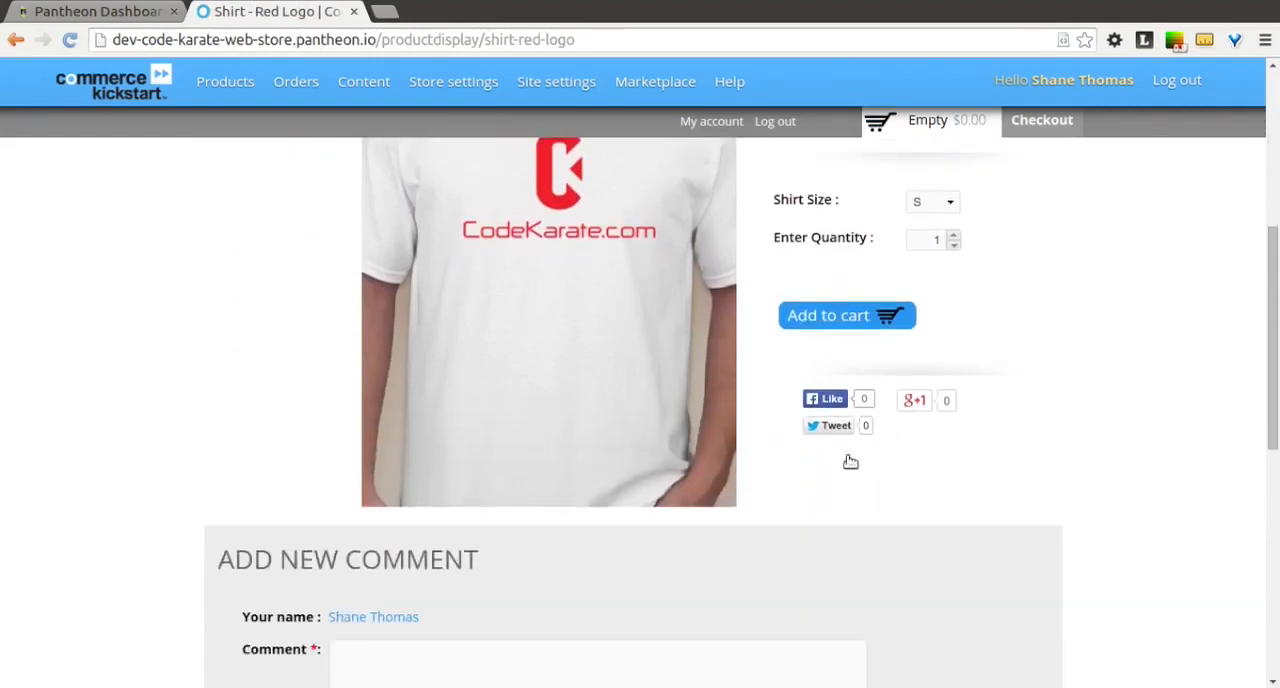
pyautogui.scroll(4, 1069, 448)
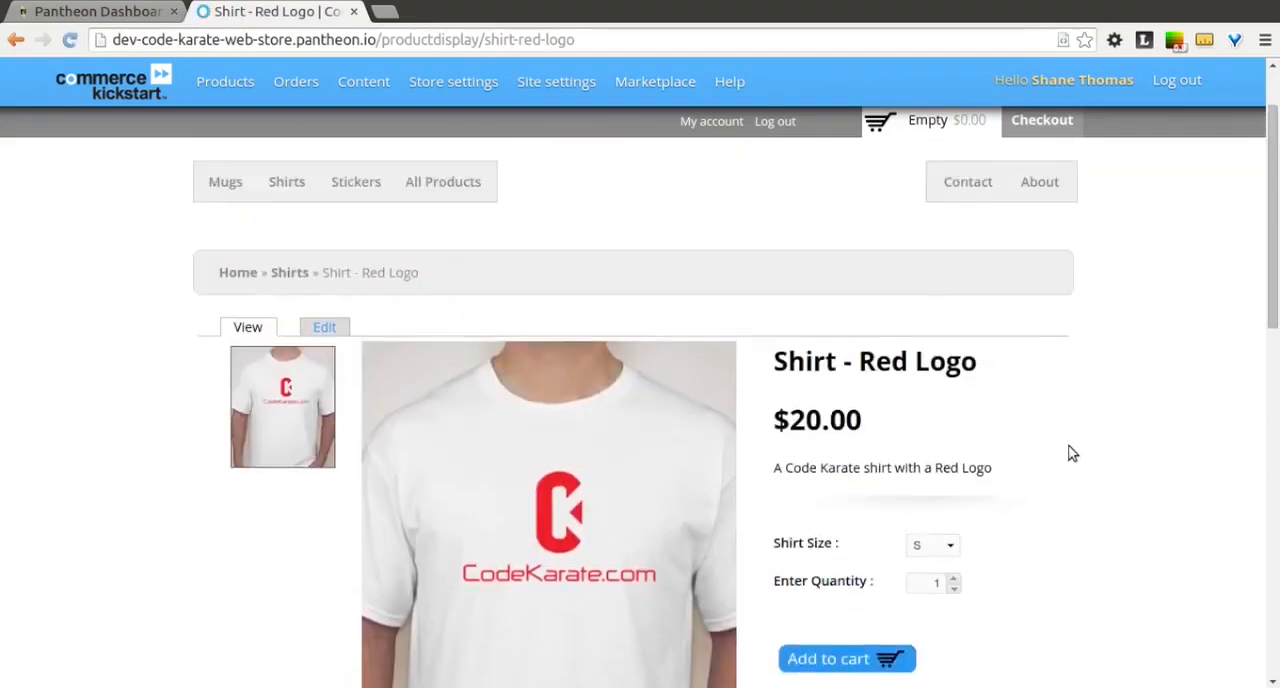
pyautogui.scroll(1, 1069, 453)
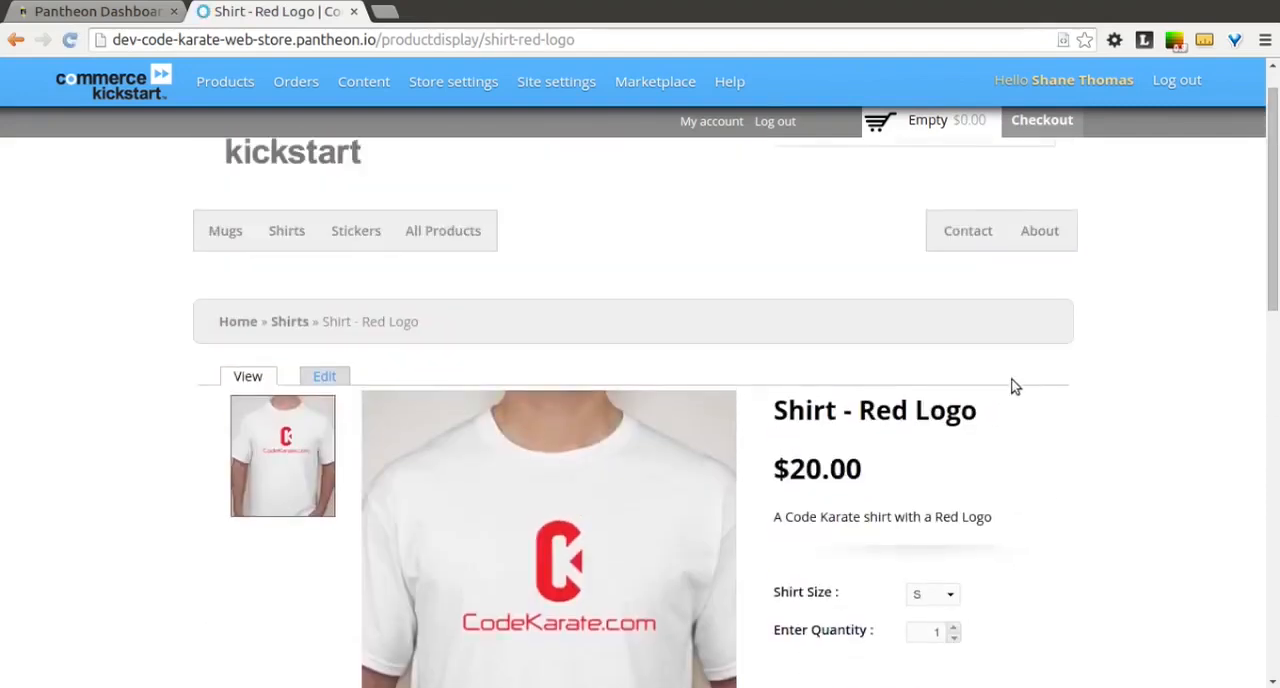